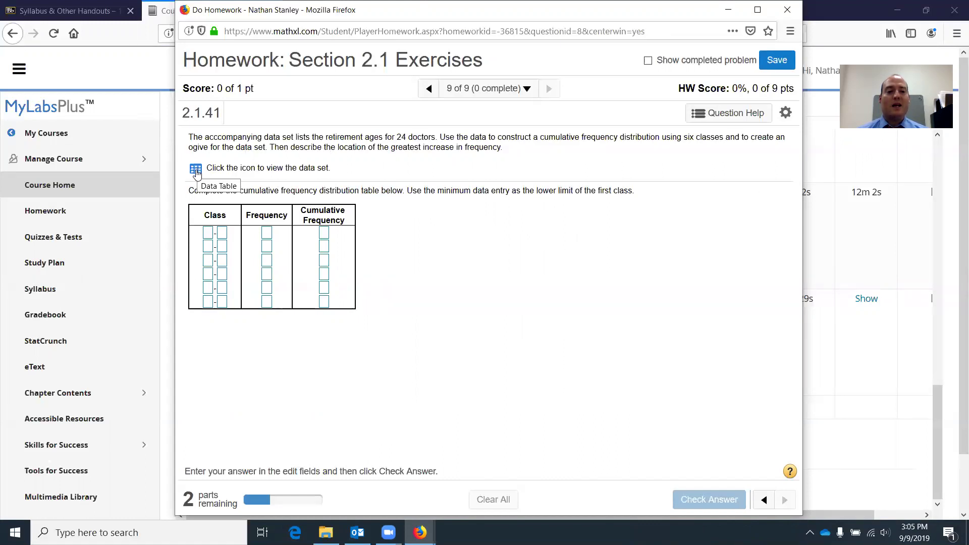
# Open the data set of the 24 doctors' retirement ages from the homework question in Excel.
pyautogui.click(196, 172)
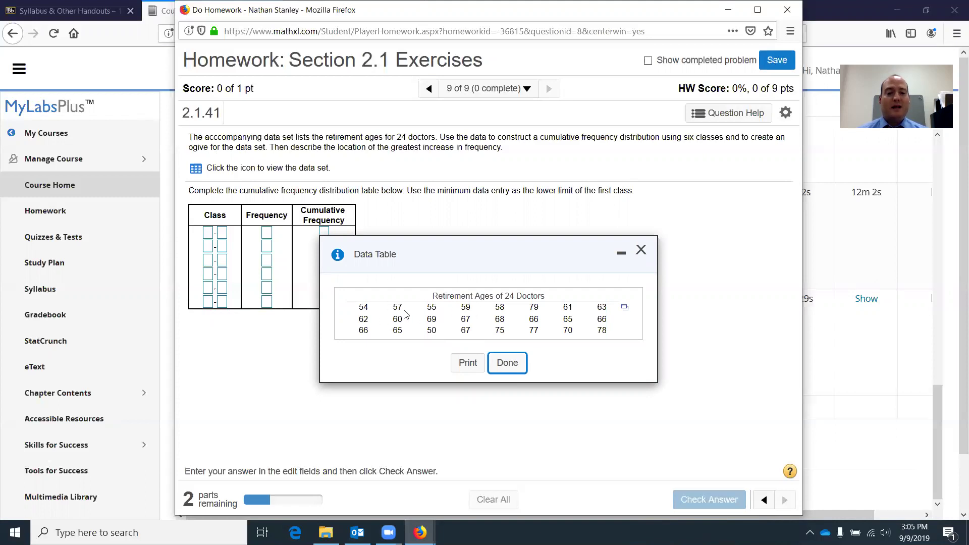
pyautogui.click(625, 309)
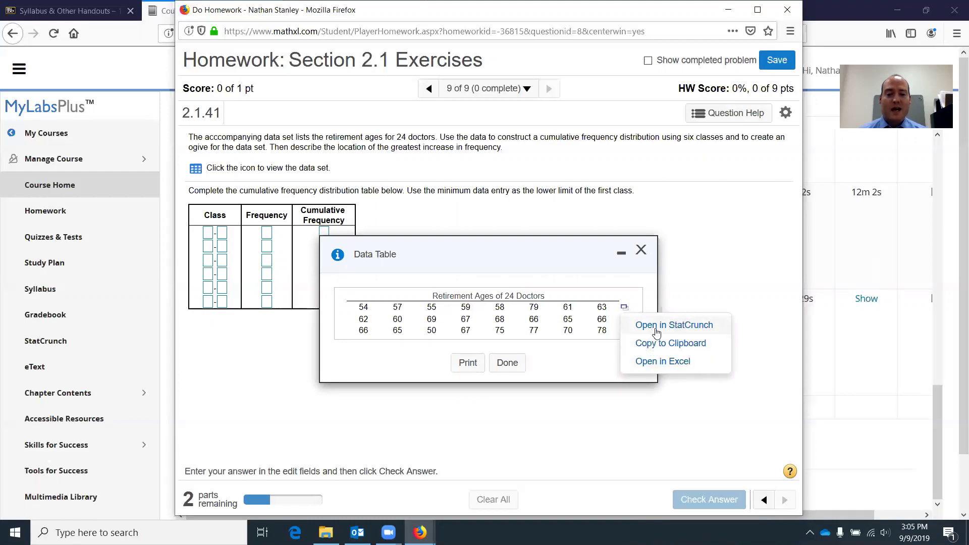
pyautogui.click(655, 361)
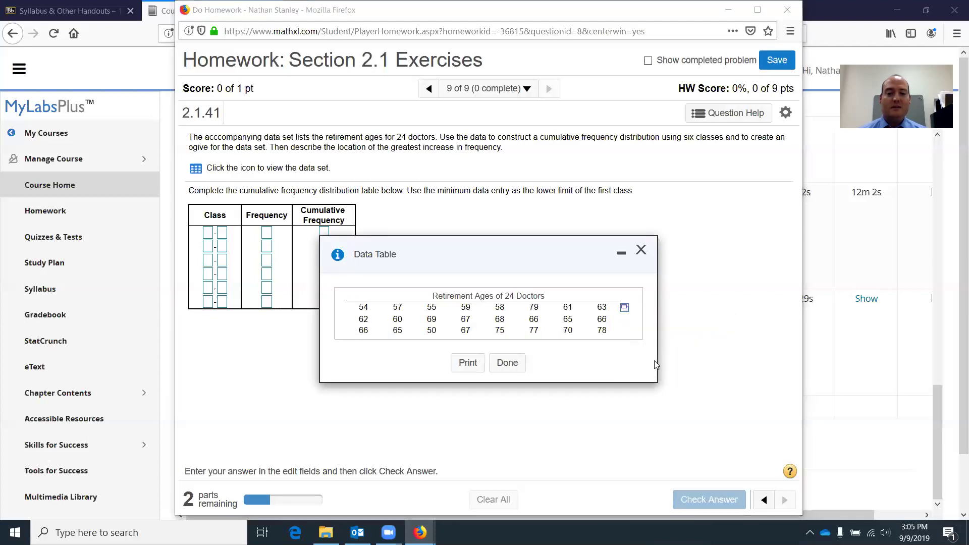
pyautogui.click(708, 339)
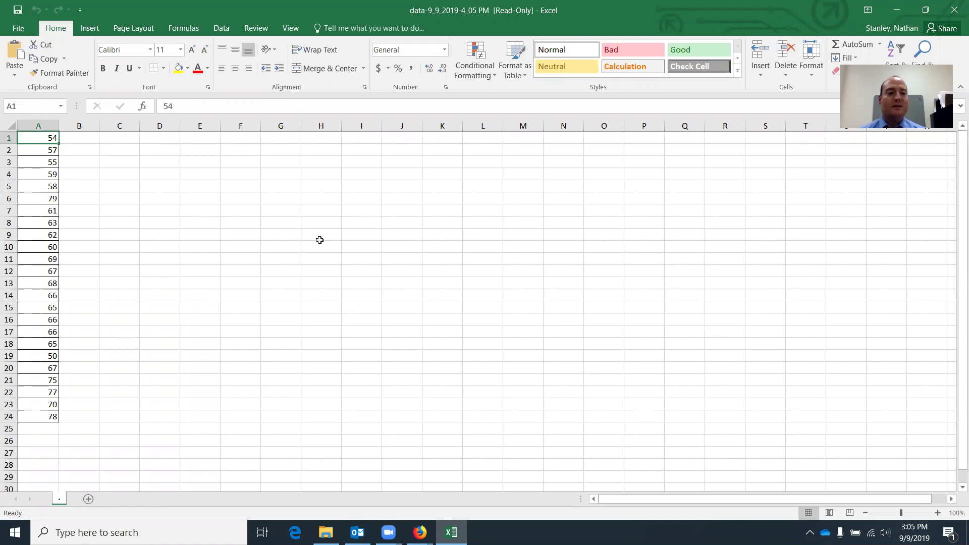
# Insert a blank row above the data and format the new row 1 as bold.
pyautogui.click(8, 138)
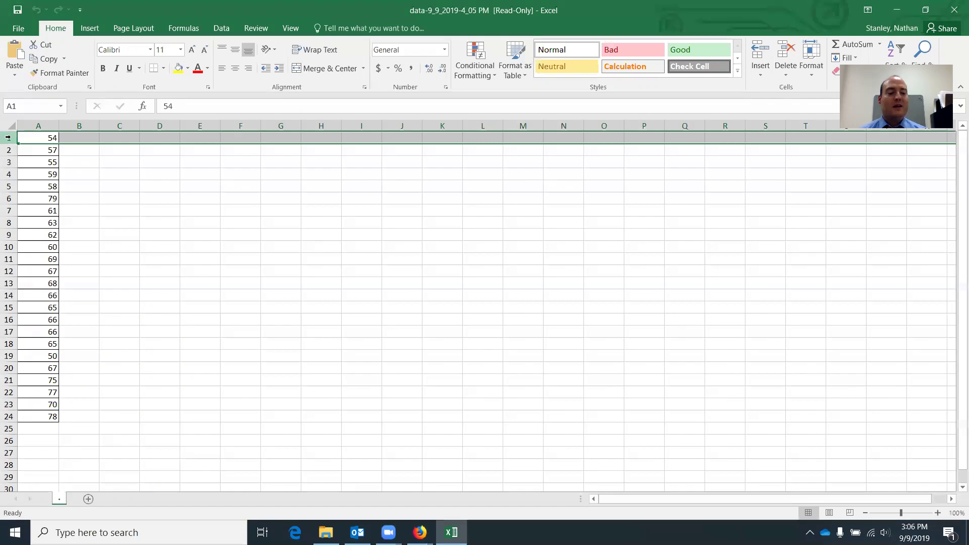
pyautogui.rightClick(8, 137)
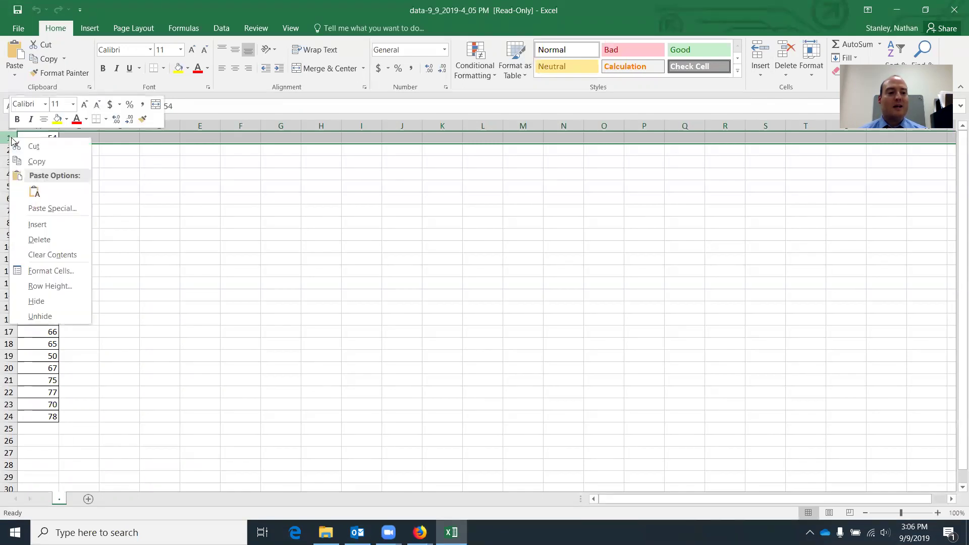
pyautogui.click(47, 225)
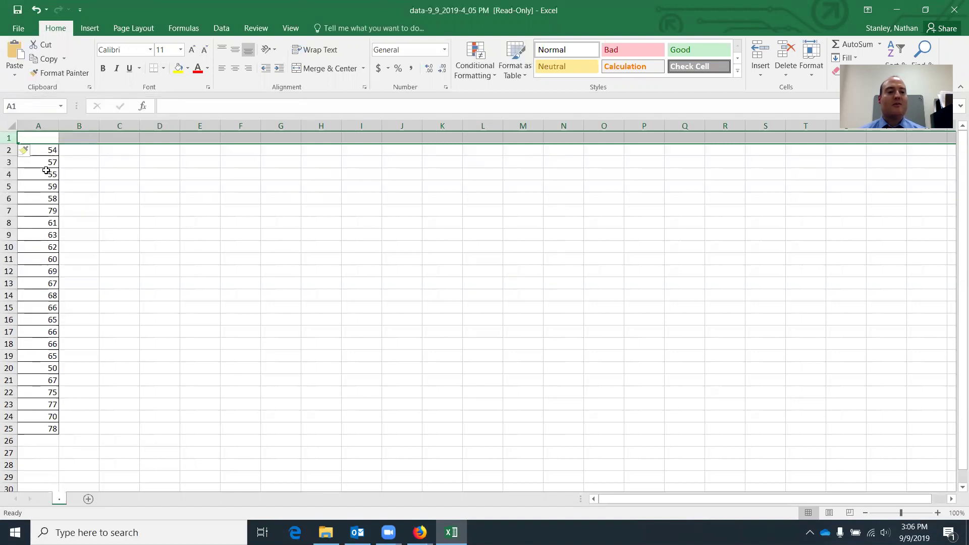
pyautogui.click(48, 137)
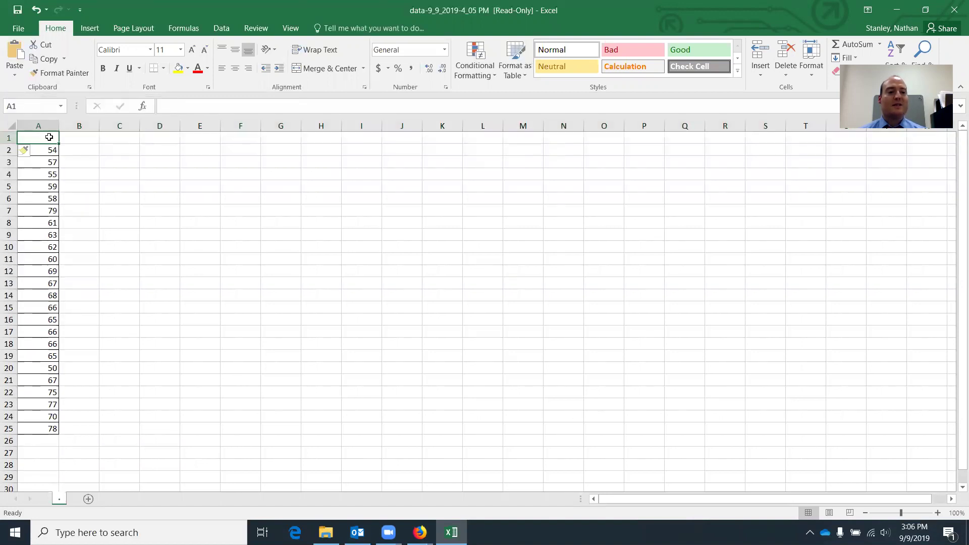
pyautogui.click(8, 137)
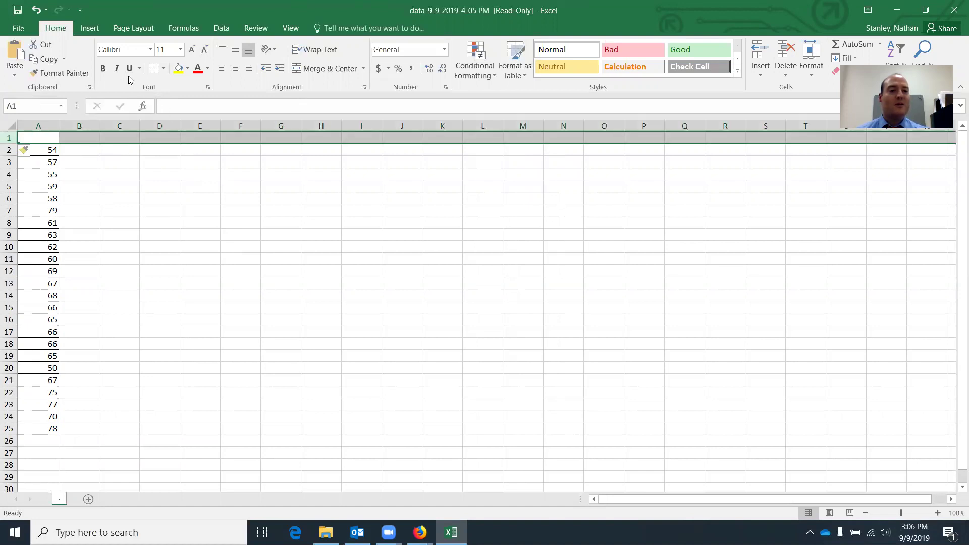
pyautogui.click(103, 69)
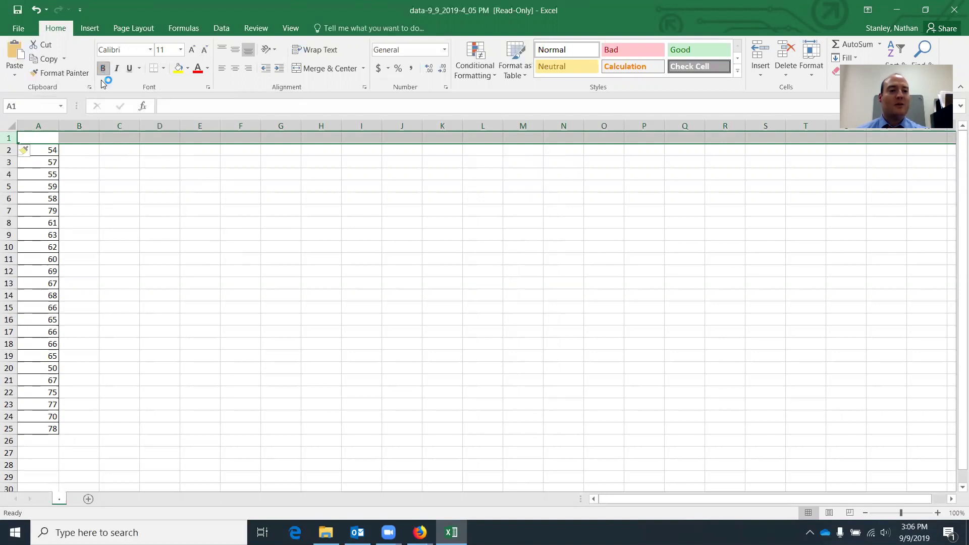
# Enter the headings Raw Data in A1, Classes in C1, Frequency in D1 and Relative Frequency in E1.
pyautogui.click(45, 137)
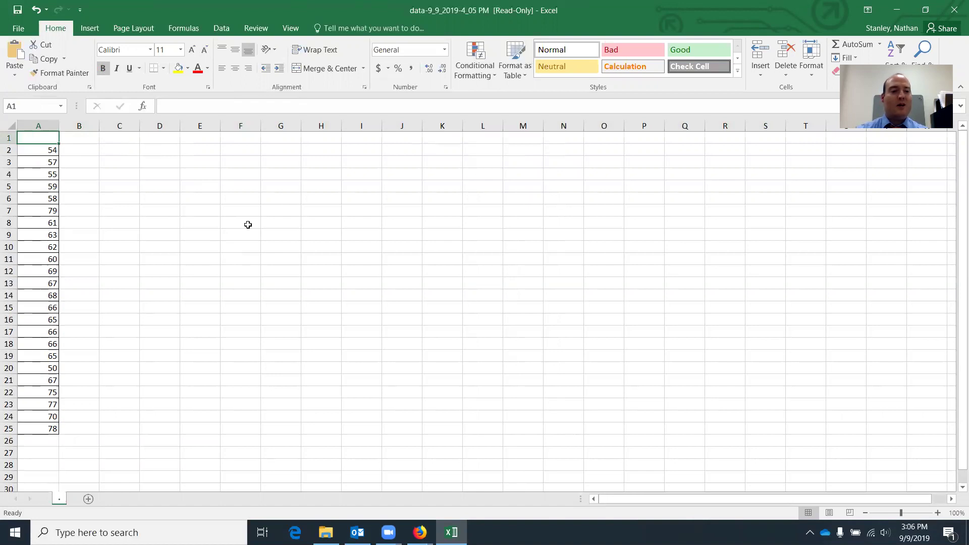
pyautogui.write('Raw Data')
pyautogui.press('Tab')
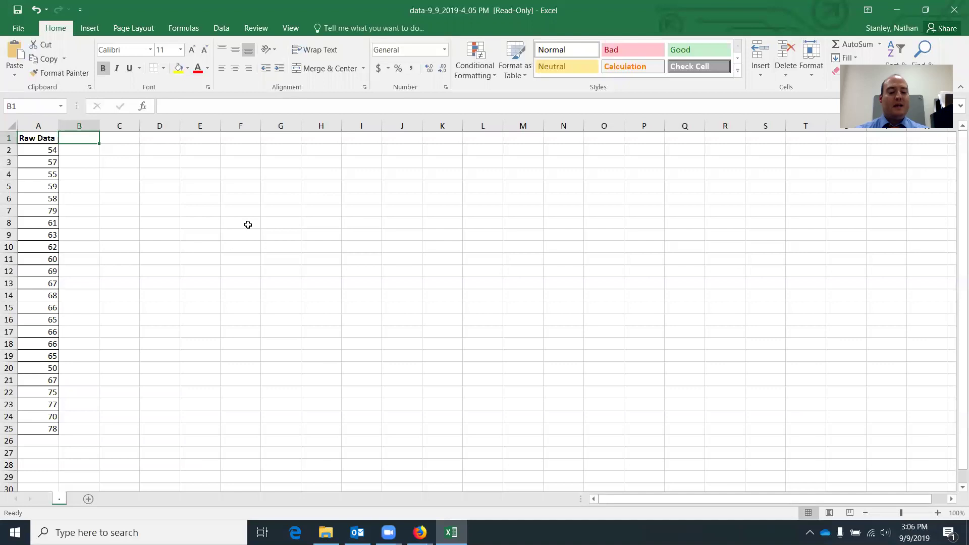
pyautogui.press('Tab')
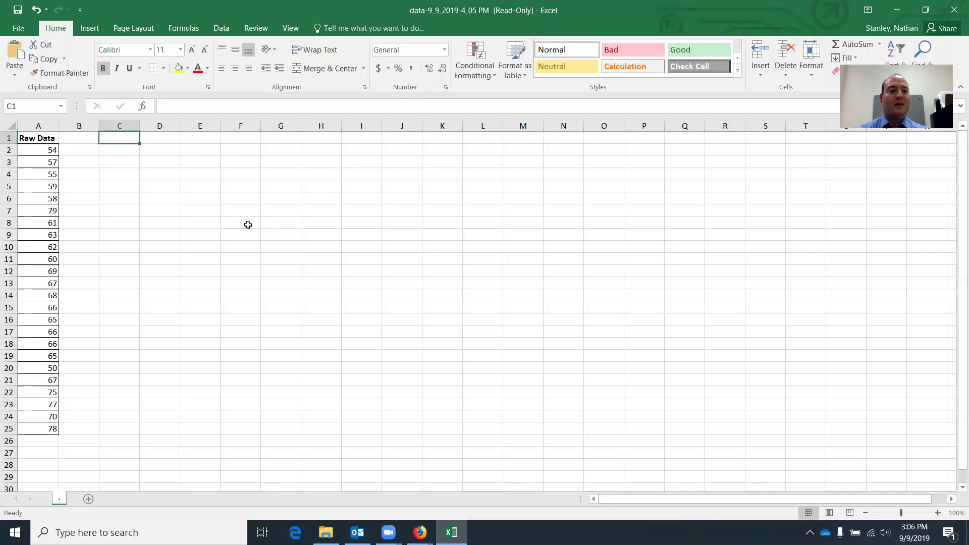
pyautogui.write('Classes')
pyautogui.press('Tab')
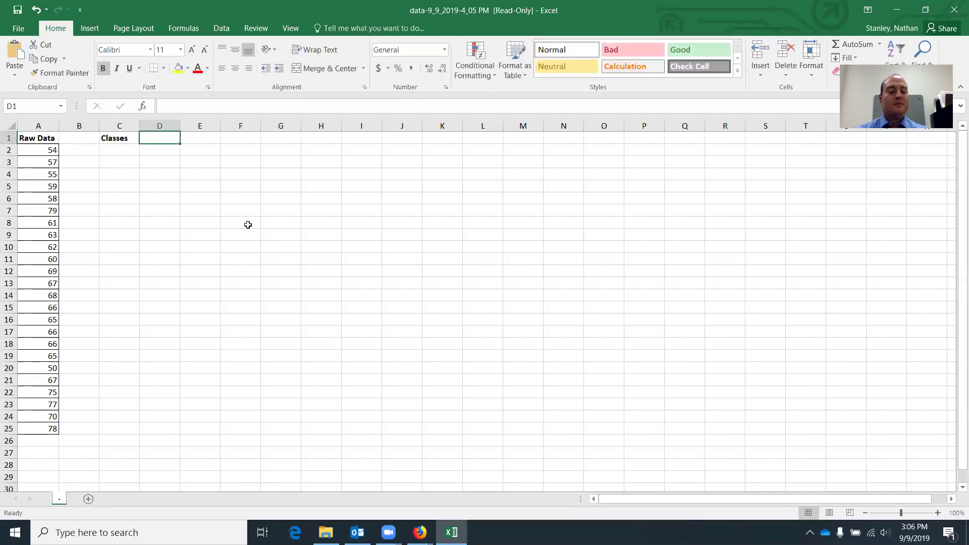
pyautogui.write('Frequency')
pyautogui.press('Tab')
pyautogui.write('Relative Freeuency')
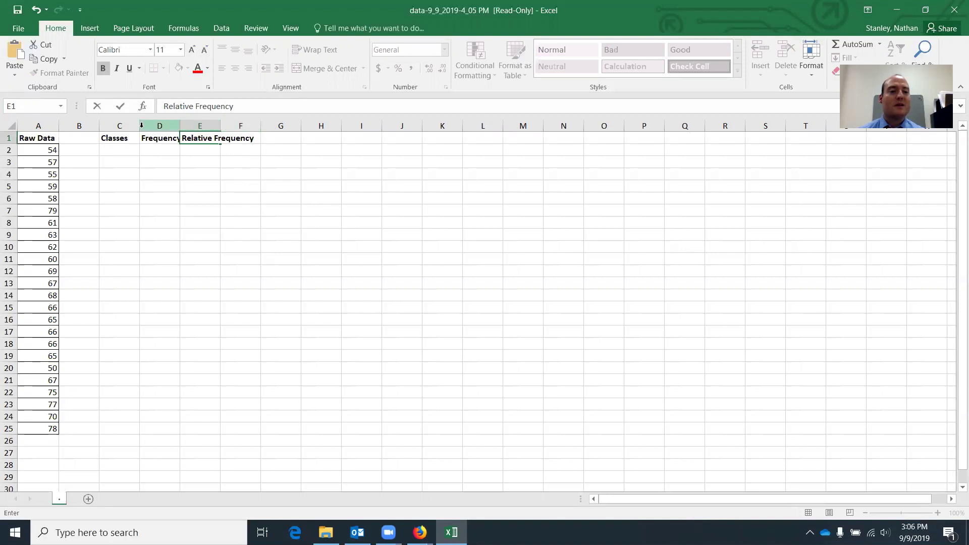
pyautogui.click(131, 142)
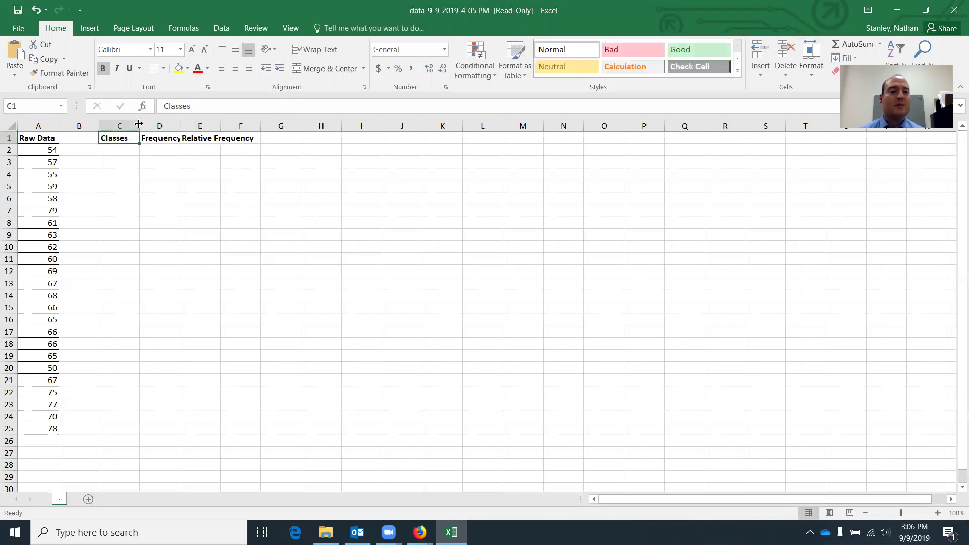
# Fit the widths of columns C, D and E to their headings.
pyautogui.click(129, 151)
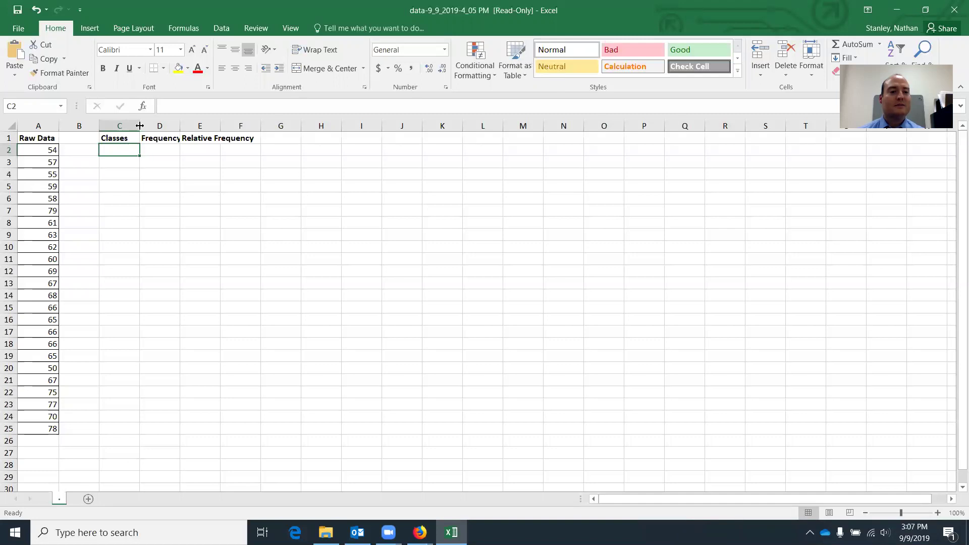
pyautogui.doubleClick(140, 126)
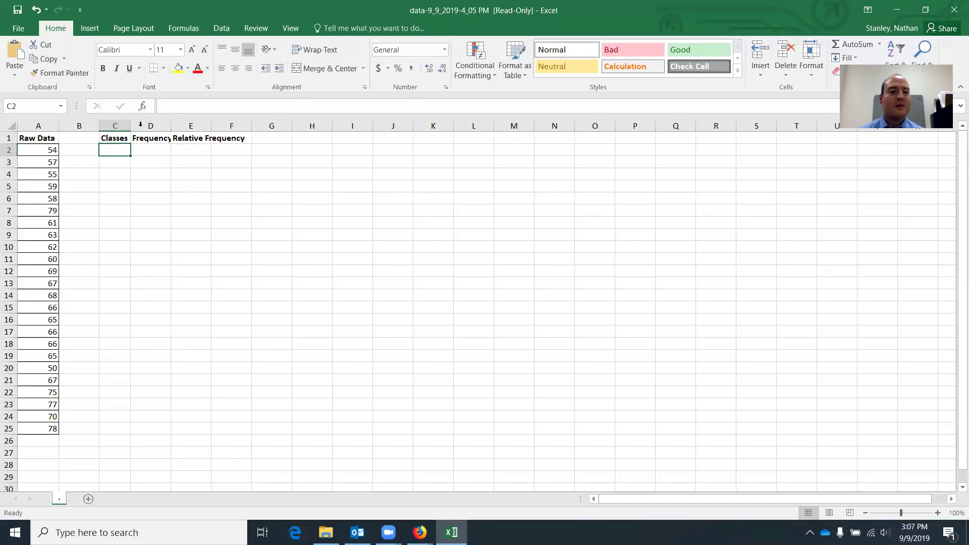
pyautogui.doubleClick(169, 126)
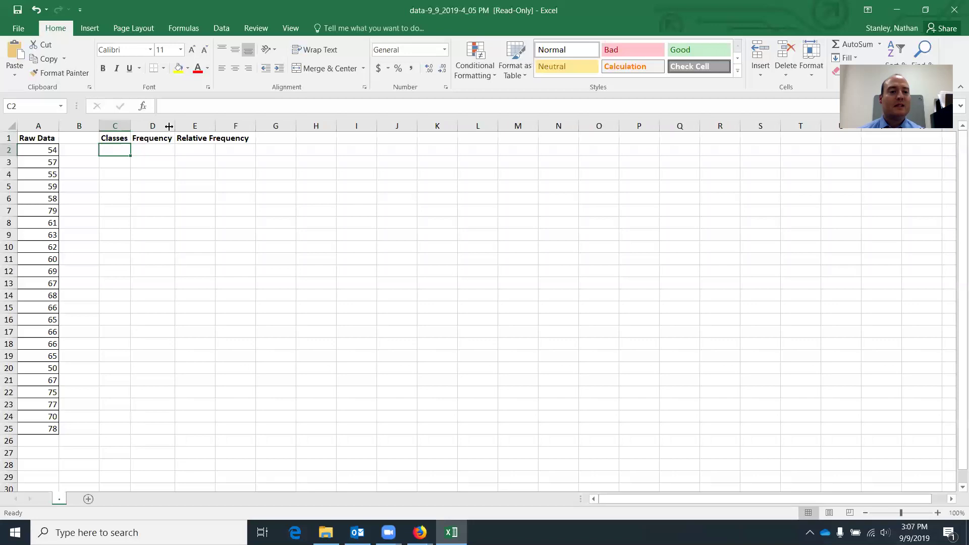
pyautogui.doubleClick(215, 126)
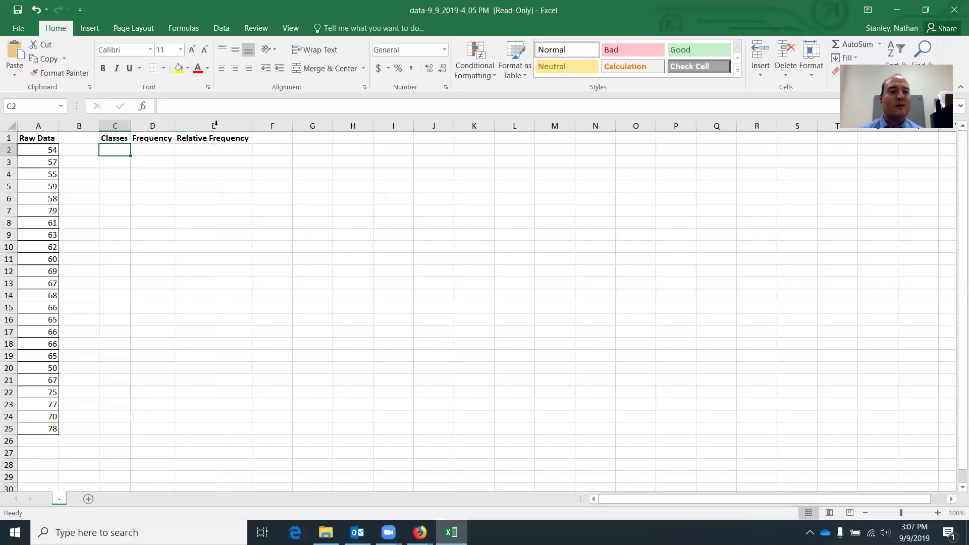
pyautogui.click(219, 148)
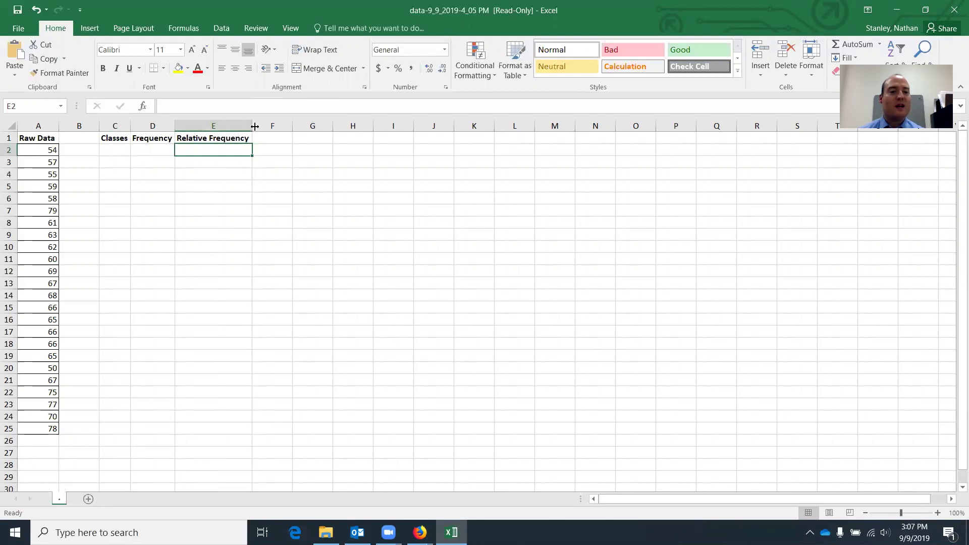
pyautogui.moveTo(251, 126)
pyautogui.mouseDown()
pyautogui.moveTo(203, 125)
pyautogui.moveTo(252, 126)
pyautogui.mouseUp()
pyautogui.click(113, 149)
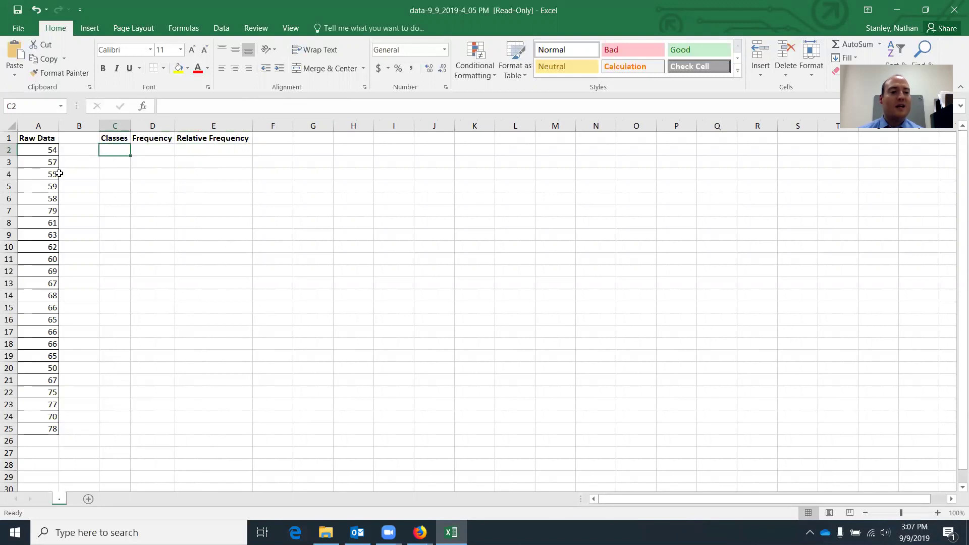
# Sort the raw data in A2:A25 from smallest to largest.
pyautogui.click(34, 149)
pyautogui.moveTo(34, 149); pyautogui.dragTo(36, 427)
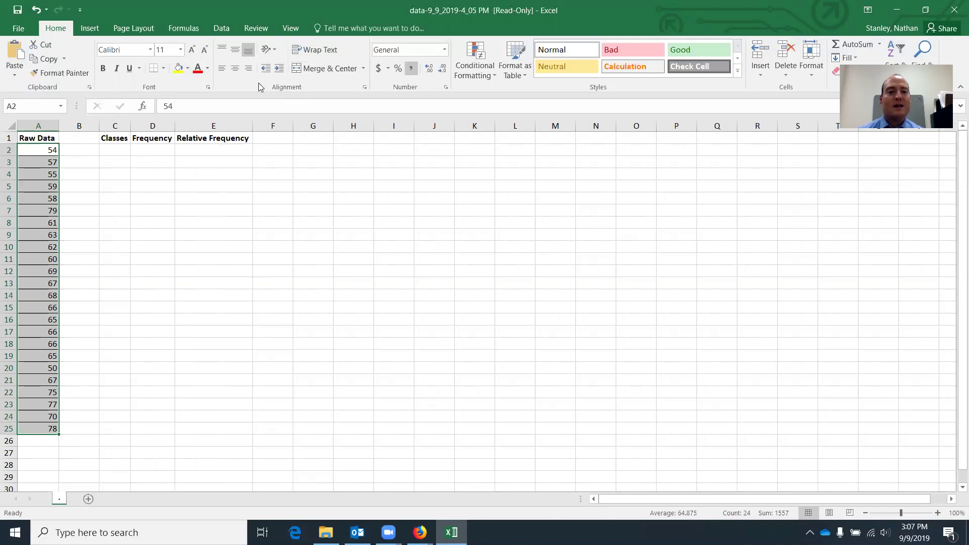
pyautogui.click(901, 49)
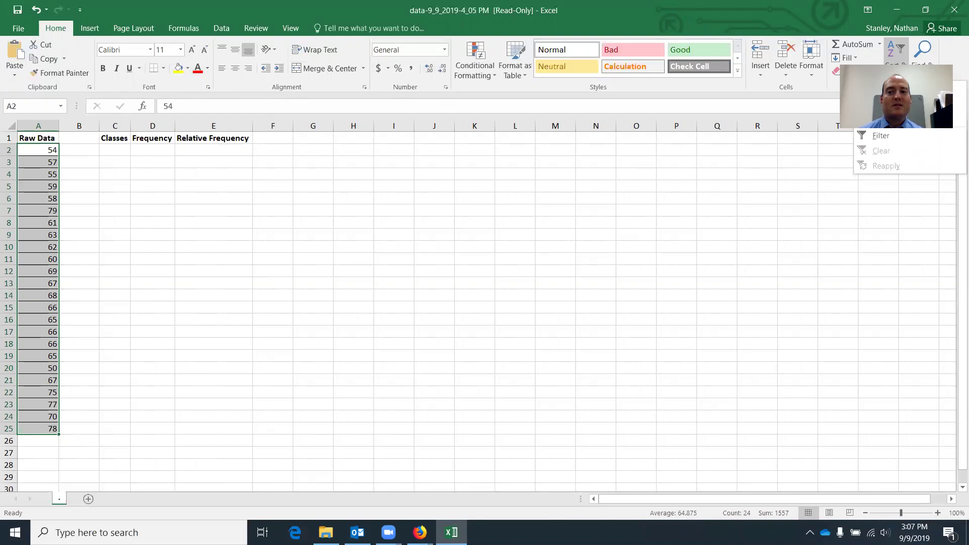
pyautogui.click(902, 90)
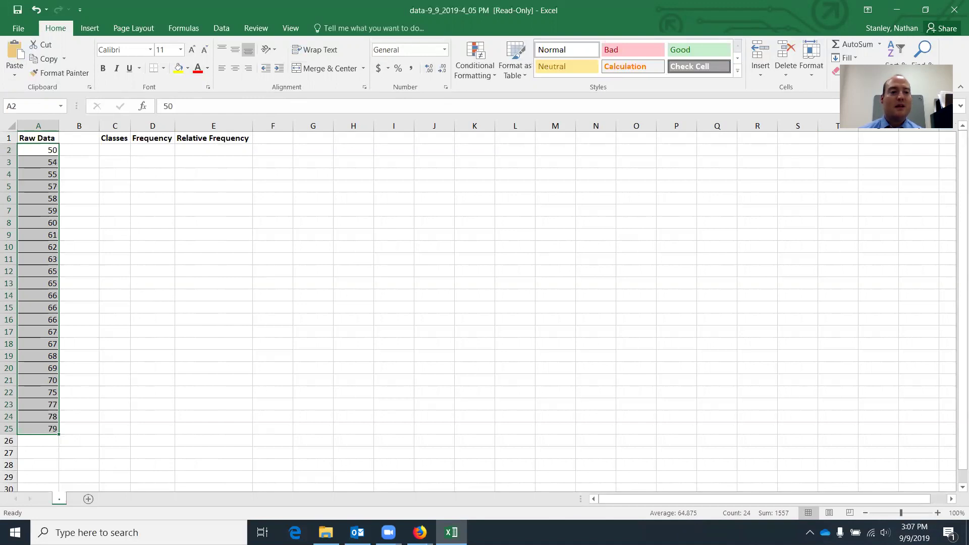
pyautogui.click(144, 210)
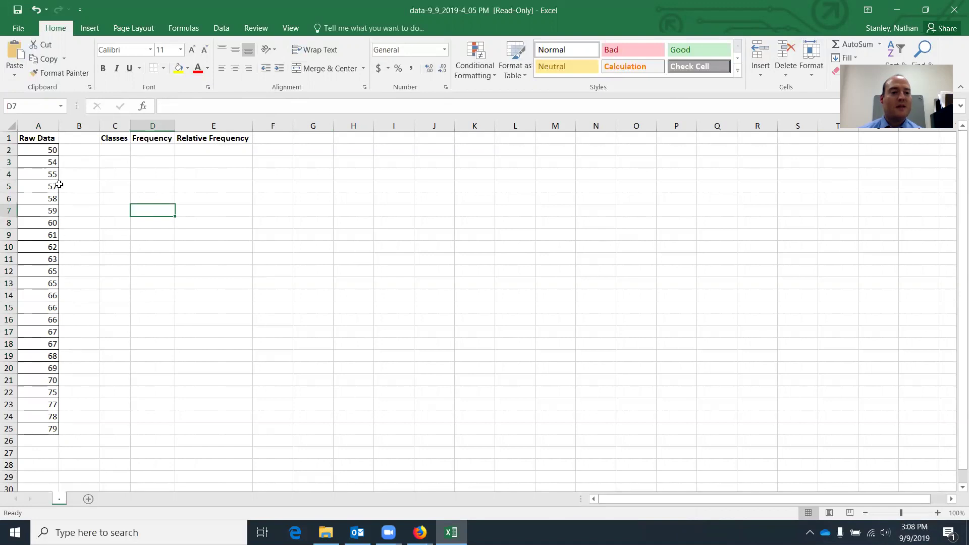
# Enter the range calculation "Range: 79-50 = 29" in cell P3.
pyautogui.click(104, 150)
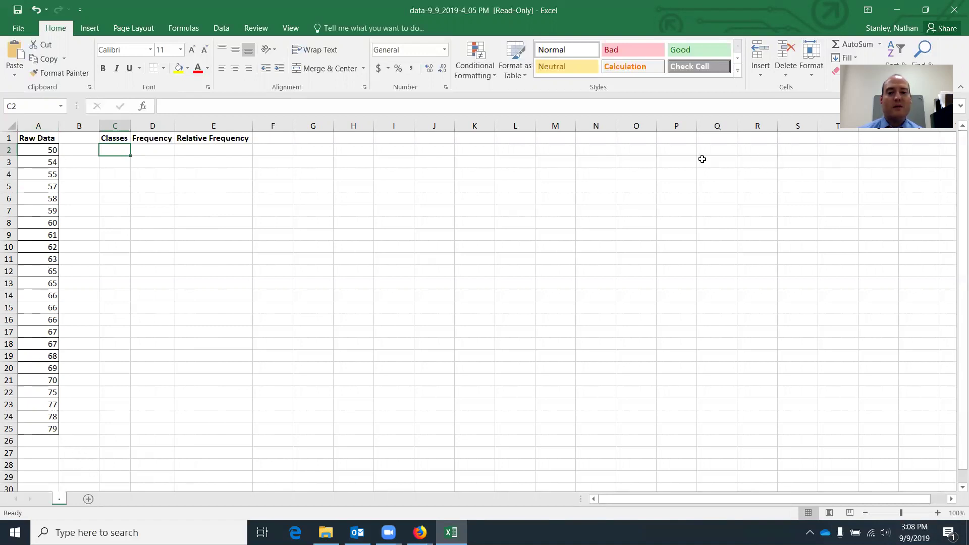
pyautogui.click(682, 162)
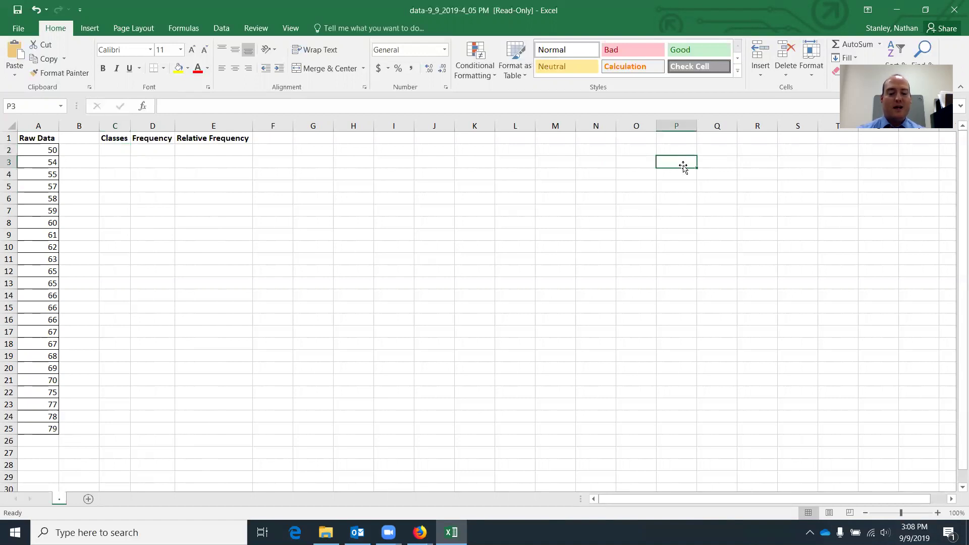
pyautogui.write('Range:')
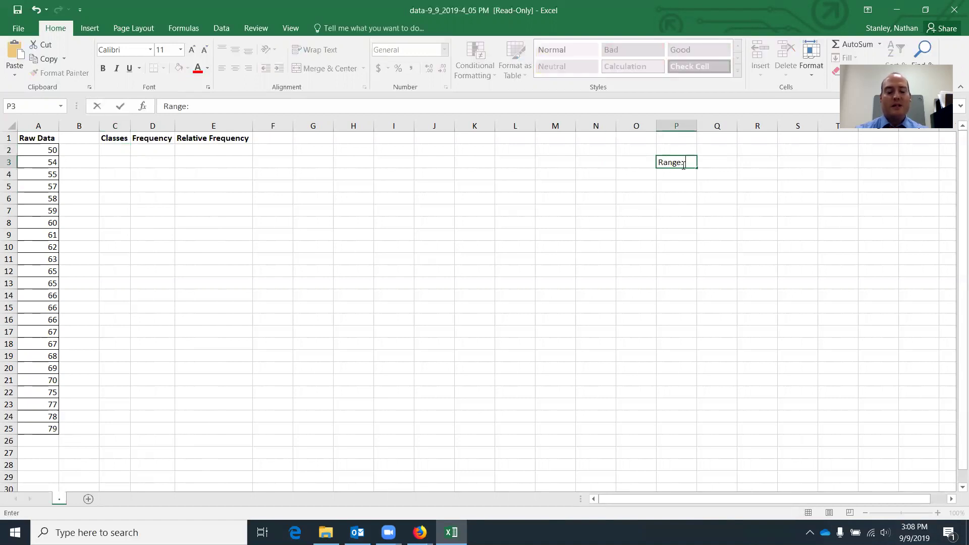
pyautogui.write(' 79-50')
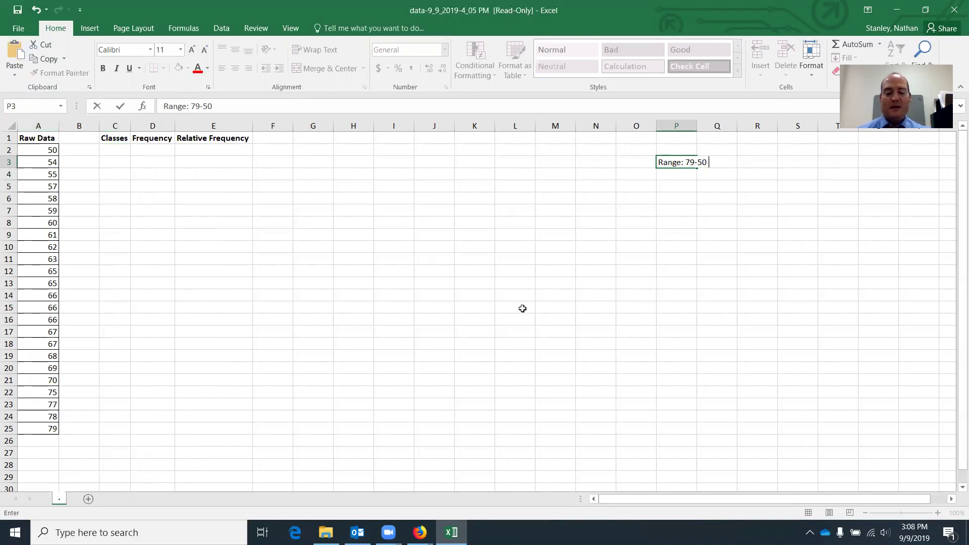
pyautogui.write('29')
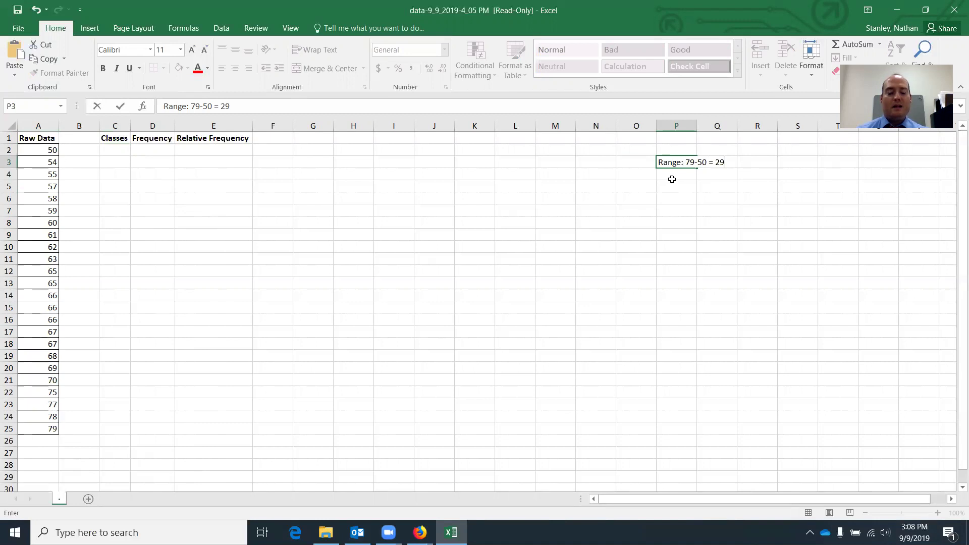
pyautogui.press('Return')
# Enter "# of Classes = 6" in cell P4, checking the required class count in the homework question in Firefox.
pyautogui.write('# of Classes =')
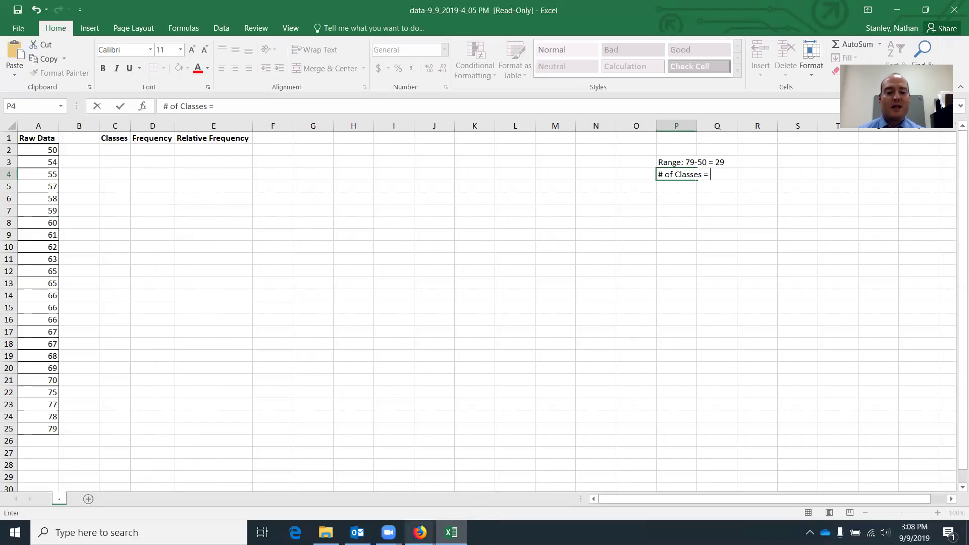
pyautogui.moveTo(420, 533)
pyautogui.click(483, 464)
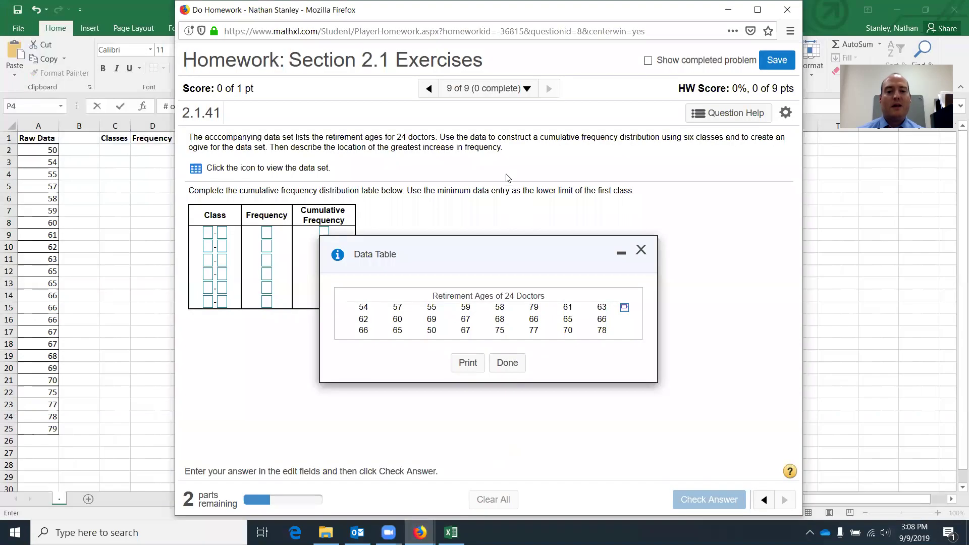
pyautogui.moveTo(682, 137); pyautogui.dragTo(725, 137)
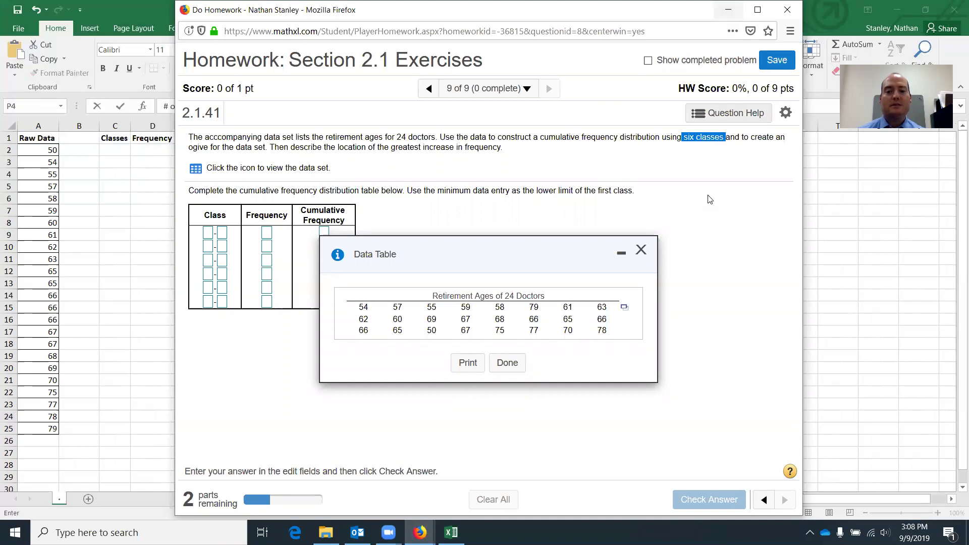
pyautogui.click(451, 532)
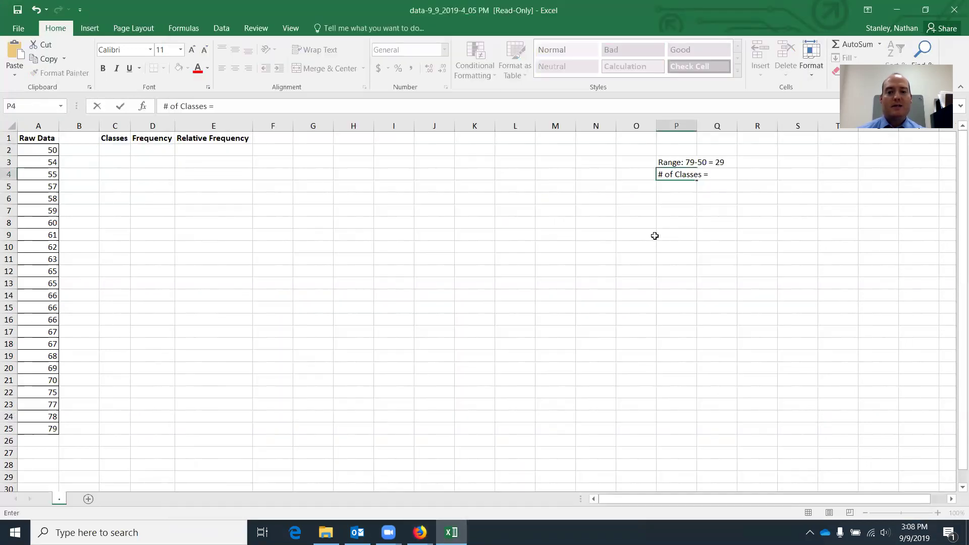
pyautogui.write('6')
# Enter the class width calculation "Range/6 = 29/6 = 4.8333333" in cell P6.
pyautogui.click(671, 194)
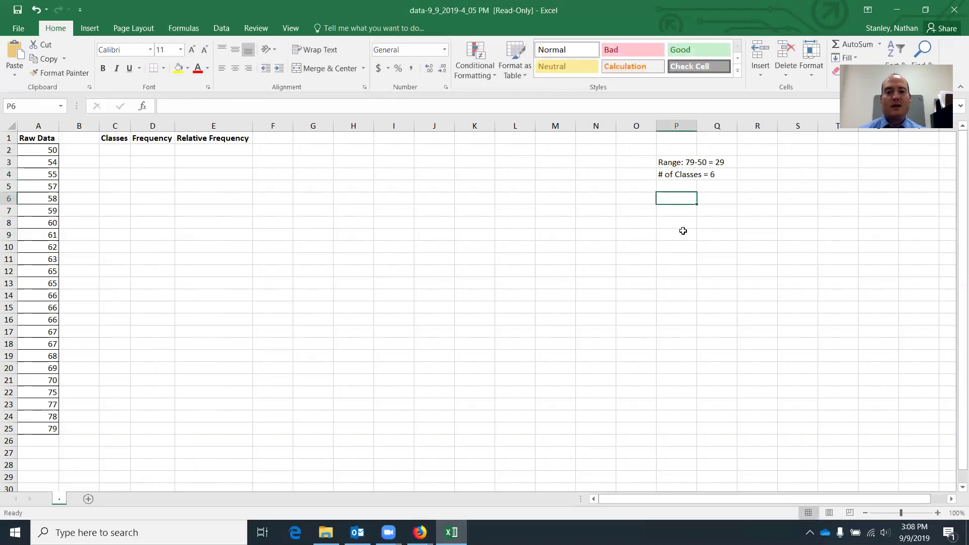
pyautogui.write('Cladd w')
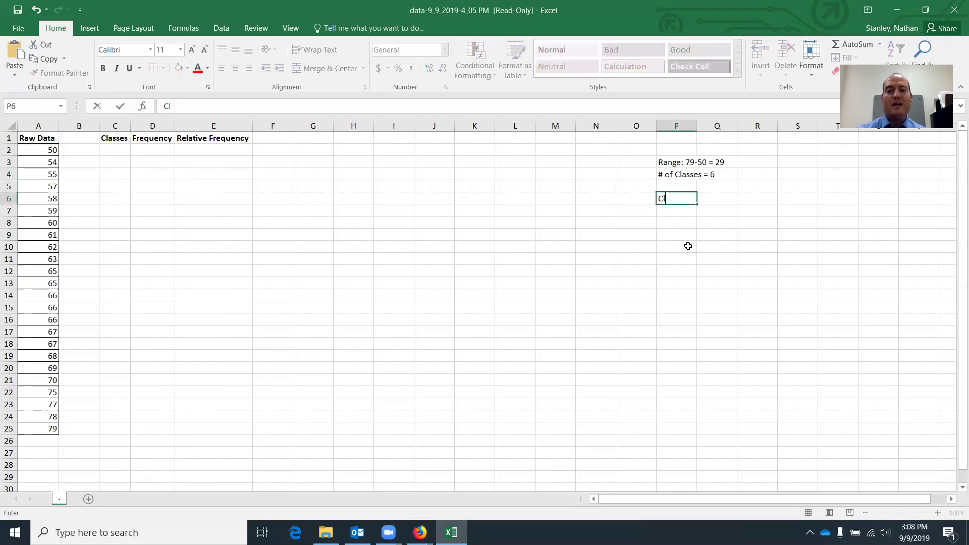
pyautogui.press('BackSpace')
pyautogui.press('BackSpace')
pyautogui.press('BackSpace')
pyautogui.press('BackSpace')
pyautogui.press('BackSpace')
pyautogui.press('BackSpace')
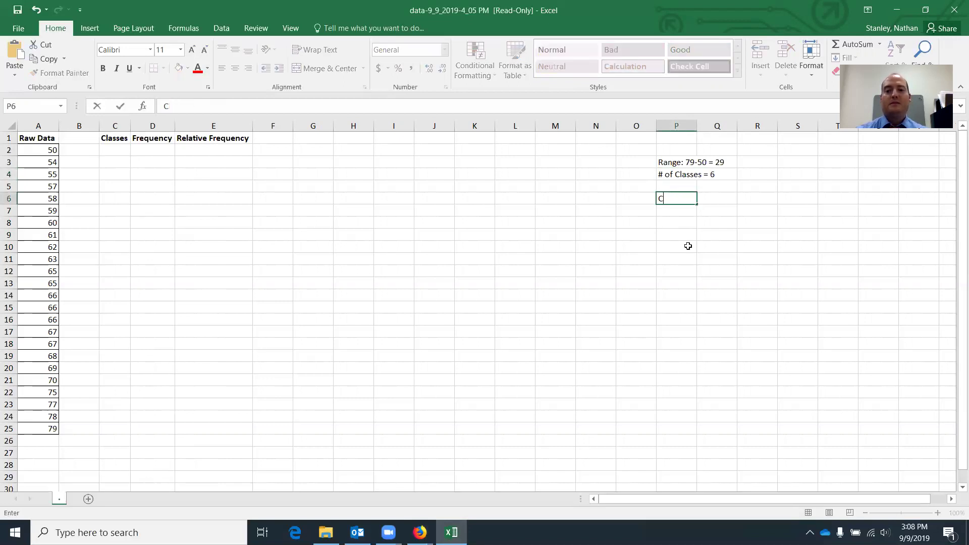
pyautogui.write('Range')
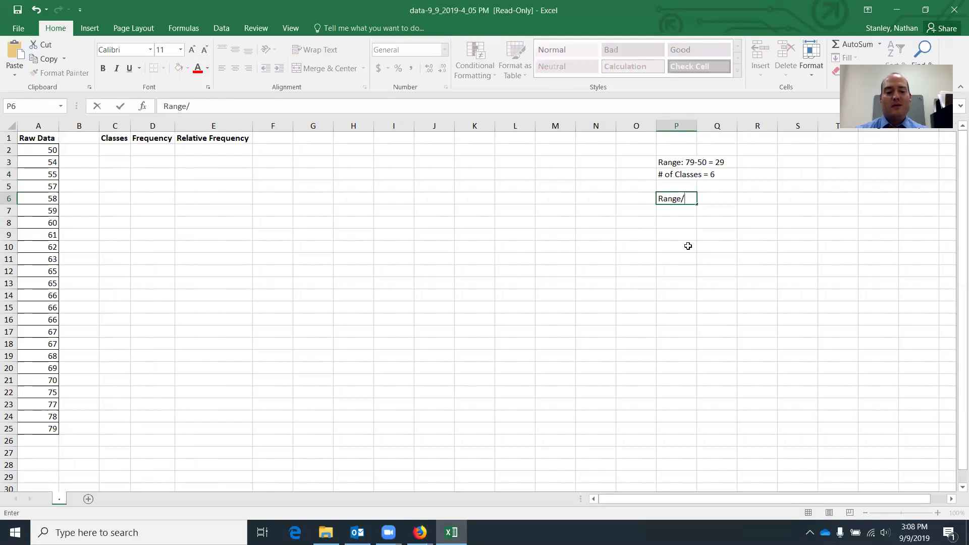
pyautogui.write('/6 = 29/6 =')
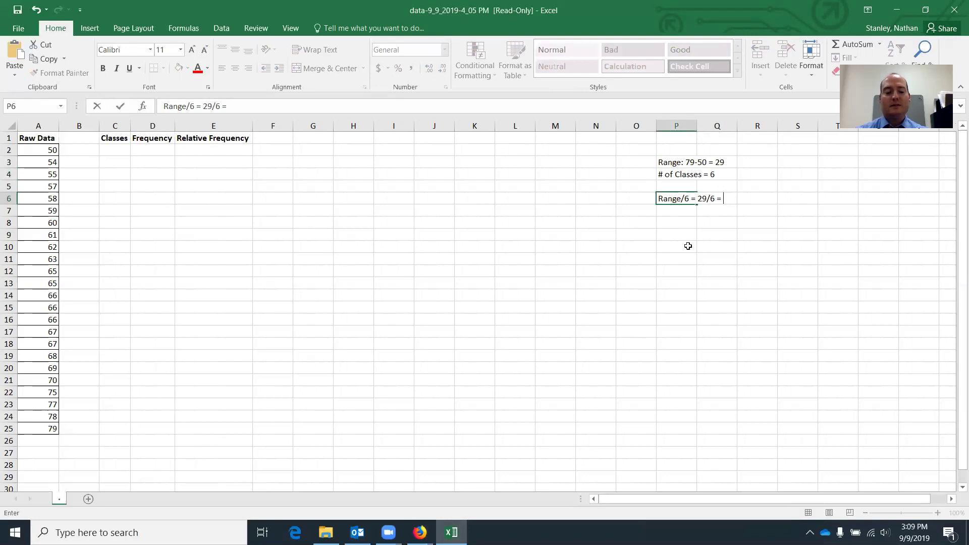
pyautogui.write('4.83333333')
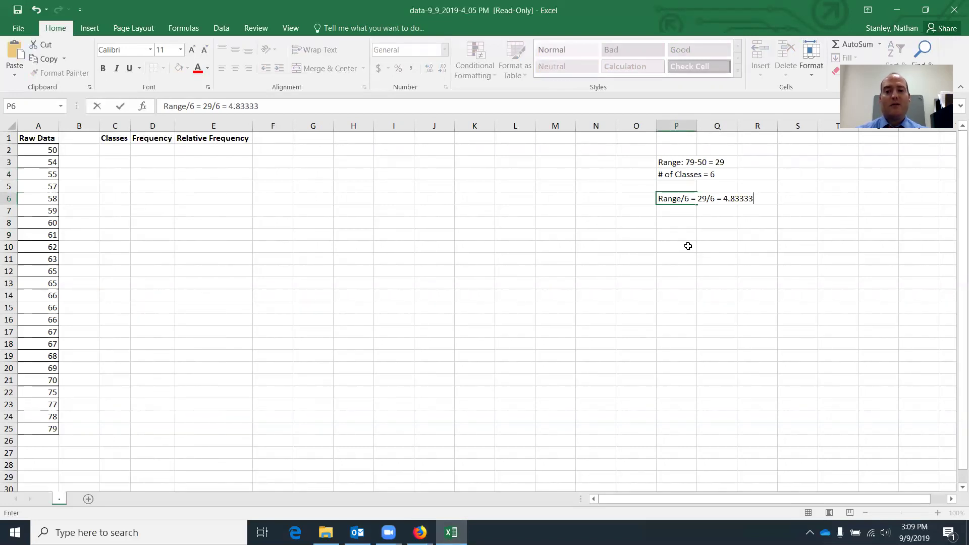
# Enter "Class width = 5" in cell P8 and make it bold.
pyautogui.click(674, 223)
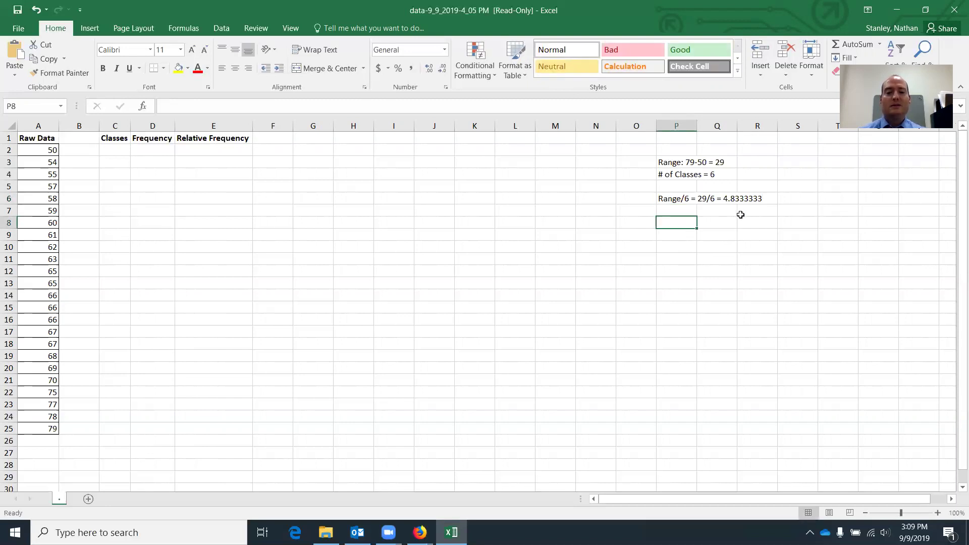
pyautogui.write('Class width = 5')
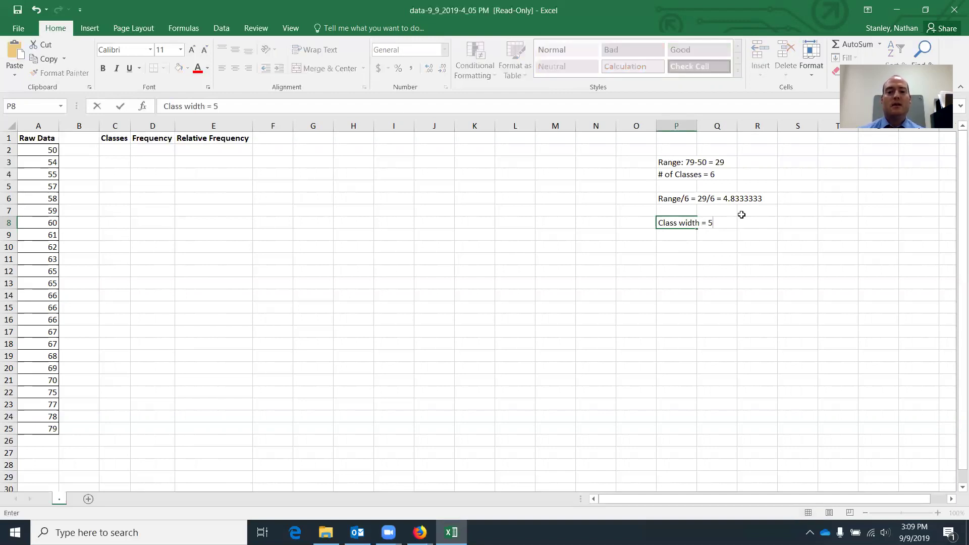
pyautogui.click(701, 244)
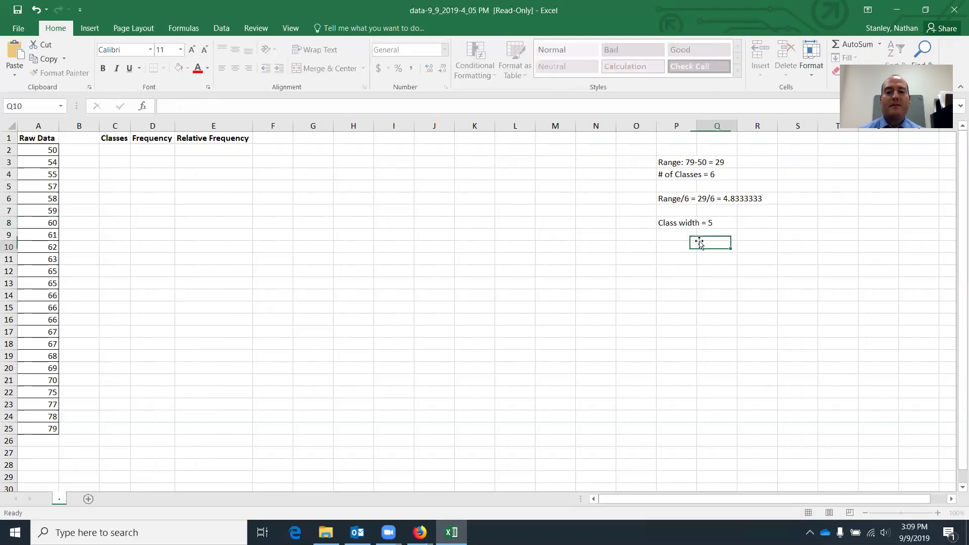
pyautogui.click(706, 223)
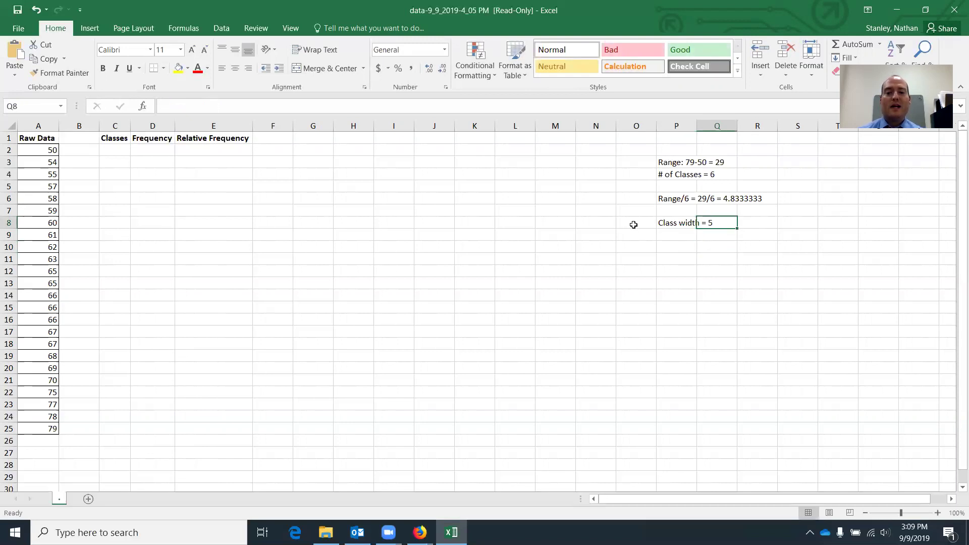
pyautogui.click(678, 223)
pyautogui.hotkey('ctrl', 'b')
pyautogui.click(679, 247)
pyautogui.click(679, 258)
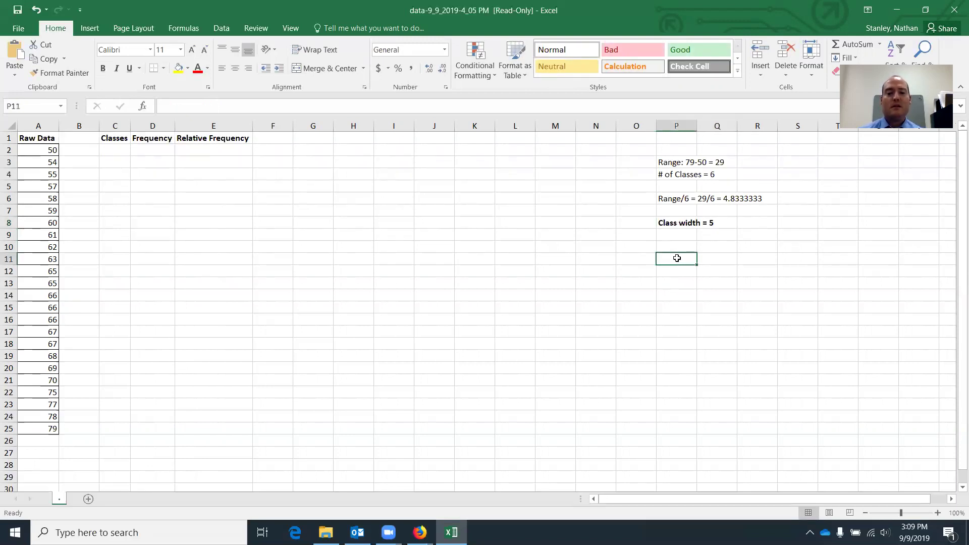
# Enter the lower class limits 50, 55, 60, 65, 70 and 75 in cells C2 to C7.
pyautogui.click(120, 153)
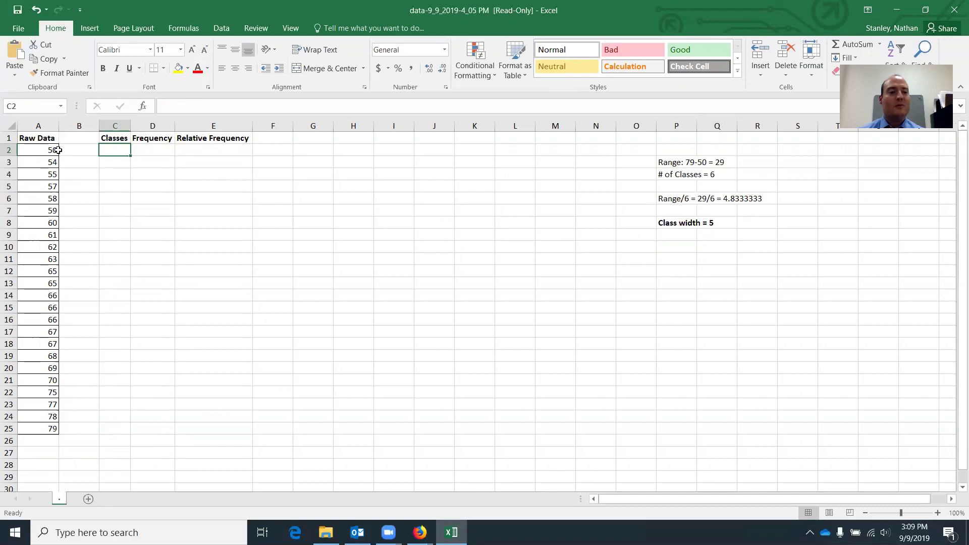
pyautogui.write('50')
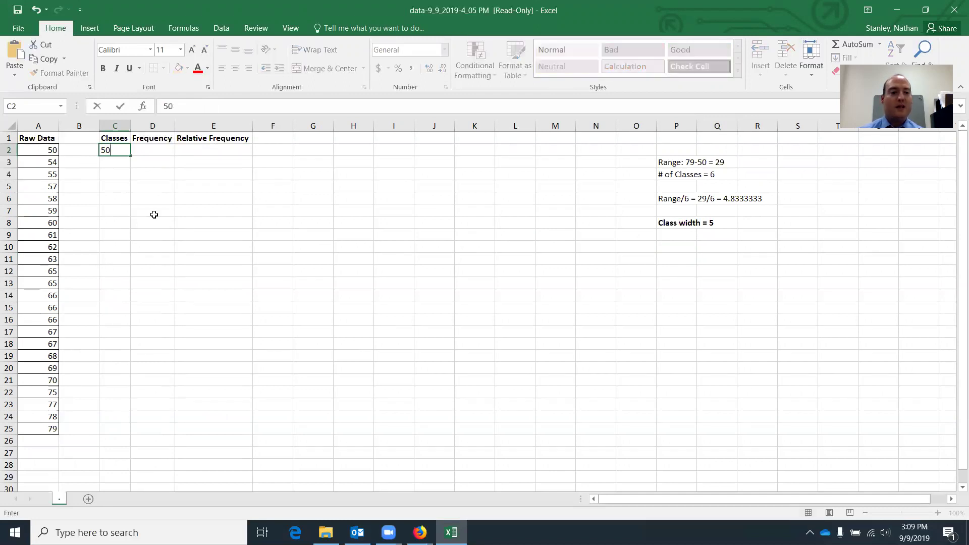
pyautogui.press('Return')
pyautogui.write('55')
pyautogui.press('Return')
pyautogui.write('60')
pyautogui.press('Return')
pyautogui.write('65')
pyautogui.press('Return')
pyautogui.write('70')
pyautogui.press('Return')
pyautogui.write('75')
pyautogui.press('Return')
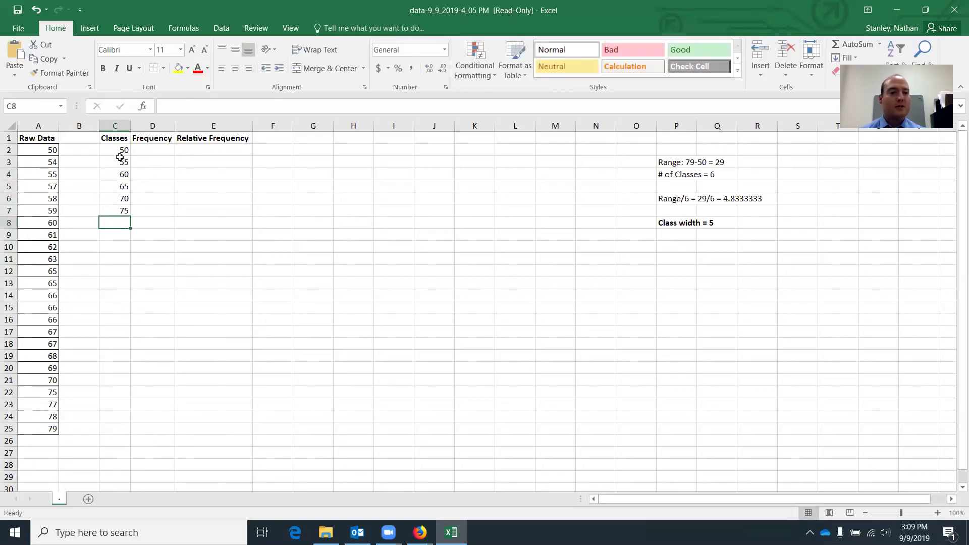
pyautogui.click(121, 151)
pyautogui.press('Down')
pyautogui.press('Down')
pyautogui.press('Down')
pyautogui.press('Down')
pyautogui.press('Down')
# Add the upper limits to the first three classes so C2 to C4 read 50-54, 55-59 and 60-64.
pyautogui.click(118, 151)
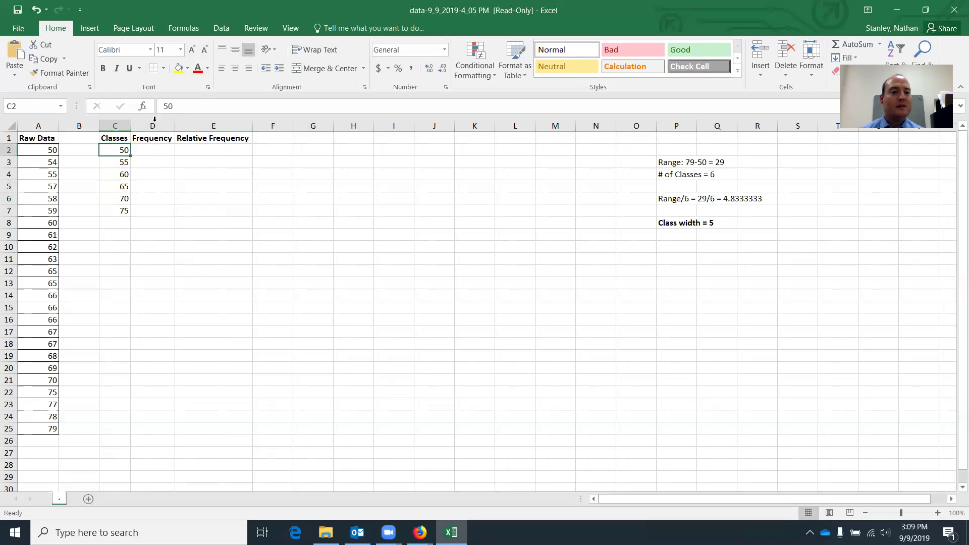
pyautogui.click(181, 107)
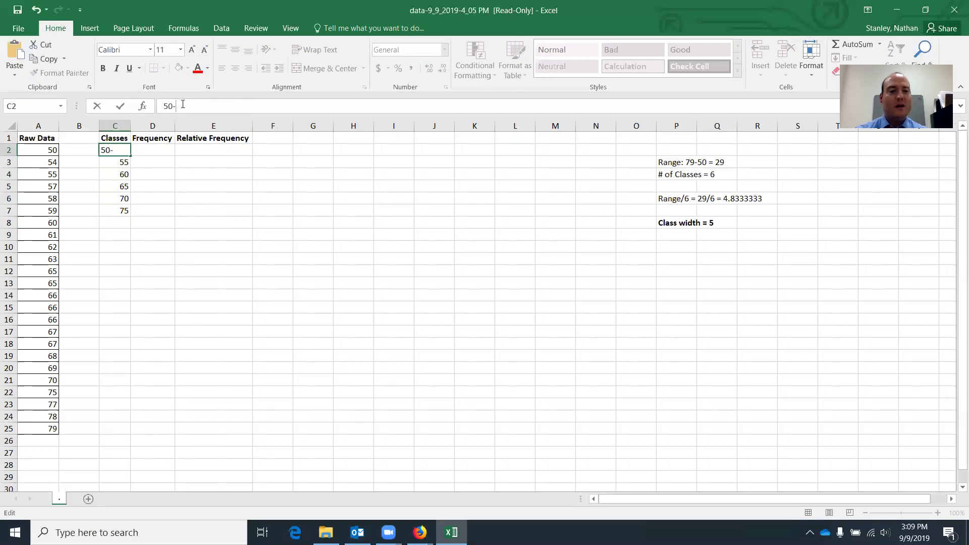
pyautogui.press('Return')
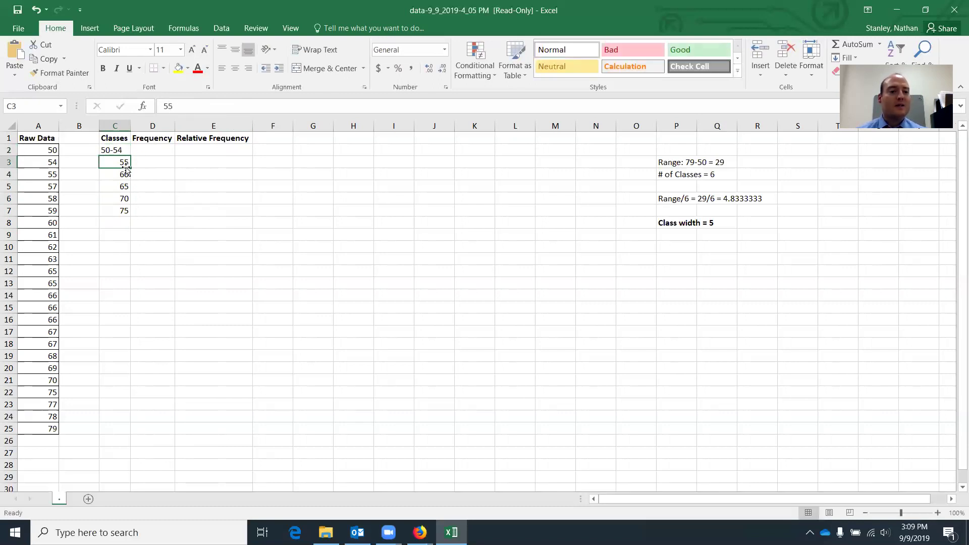
pyautogui.click(126, 150)
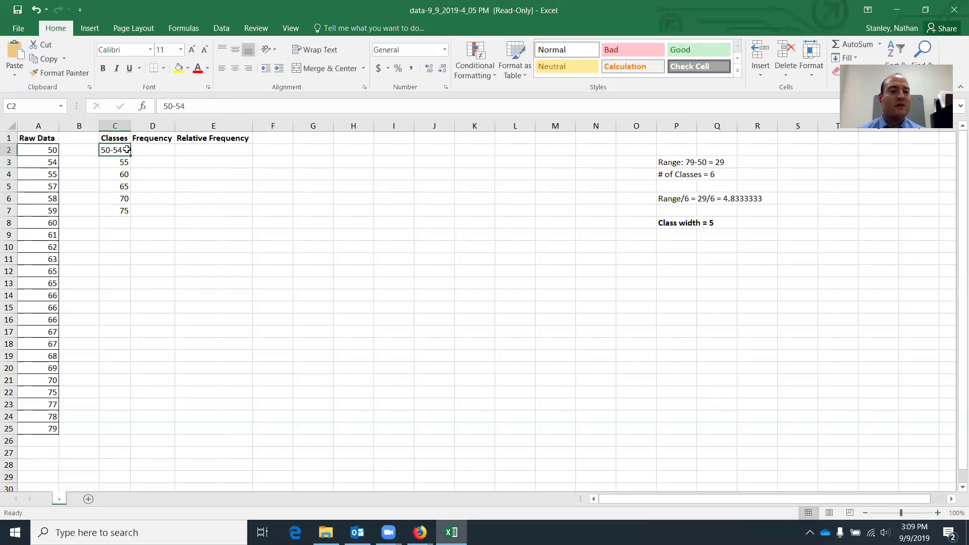
pyautogui.click(122, 160)
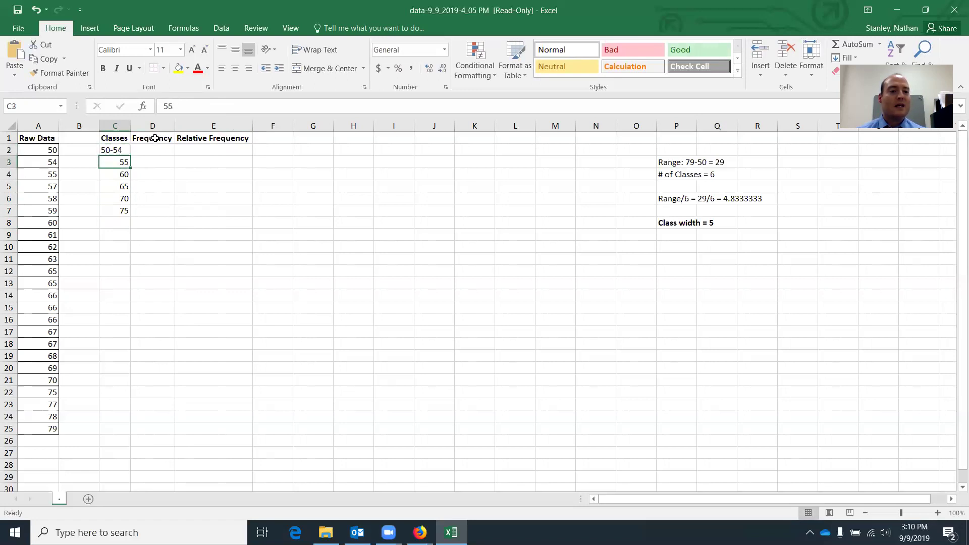
pyautogui.click(188, 109)
pyautogui.write('-')
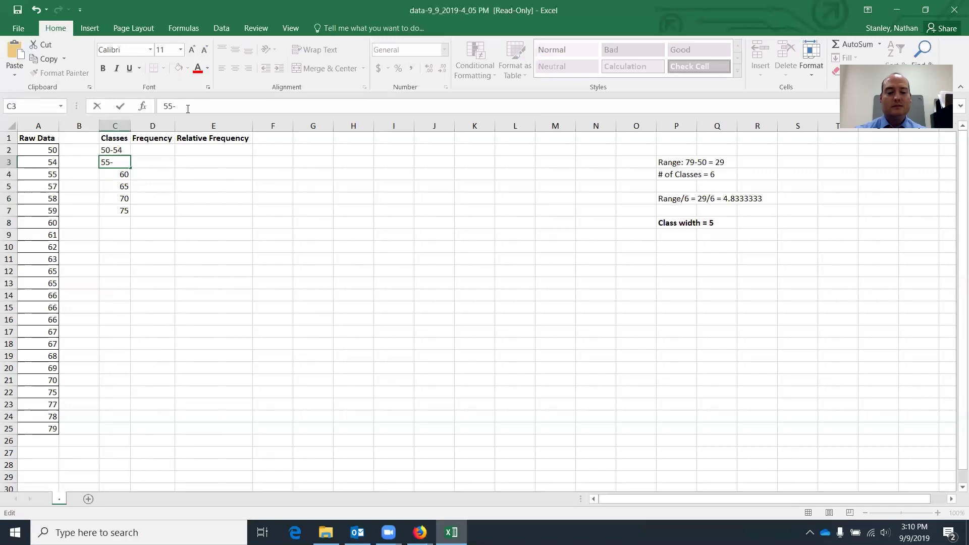
pyautogui.write('59')
pyautogui.click(125, 173)
pyautogui.click(189, 112)
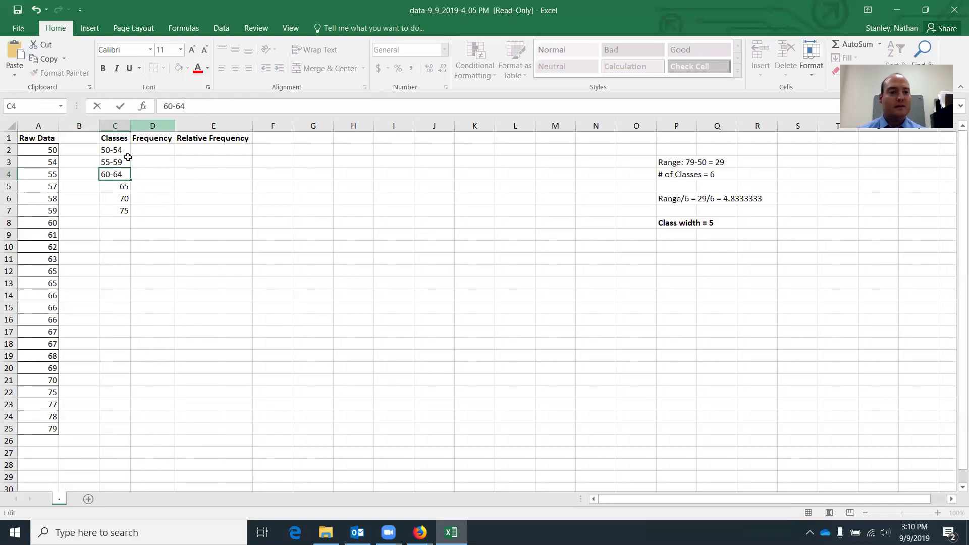
# Complete the last three classes in C5 to C7 as 65-69, 70-74 and 75-79.
pyautogui.click(124, 185)
pyautogui.click(184, 109)
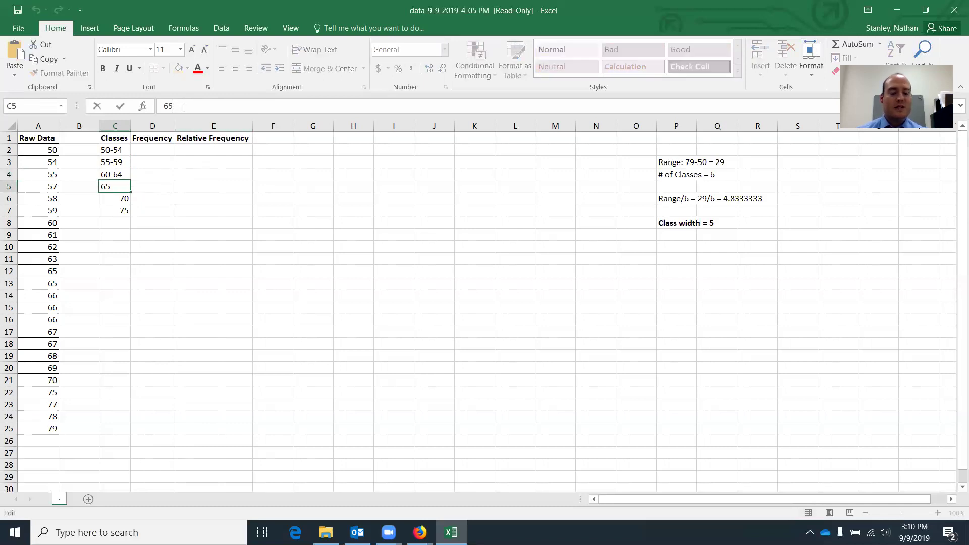
pyautogui.write('-69')
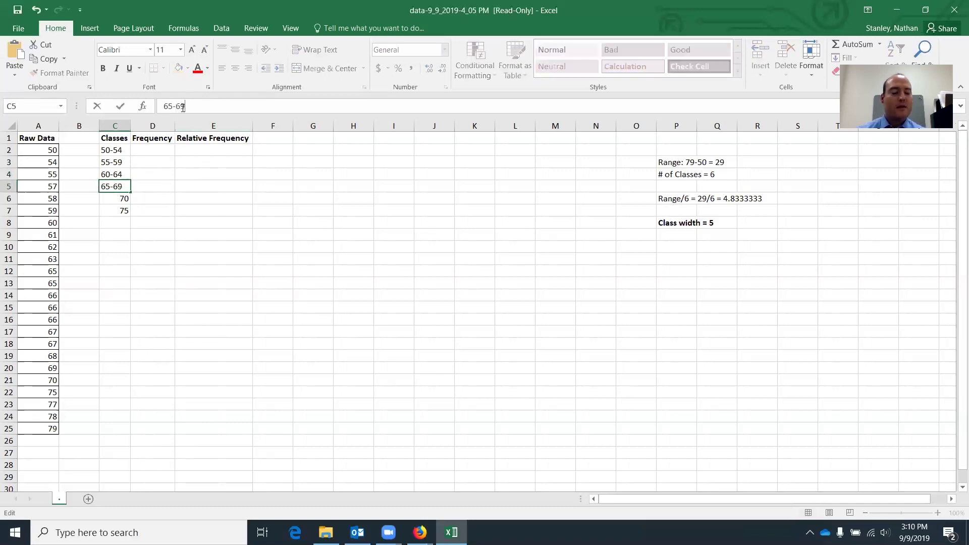
pyautogui.click(123, 197)
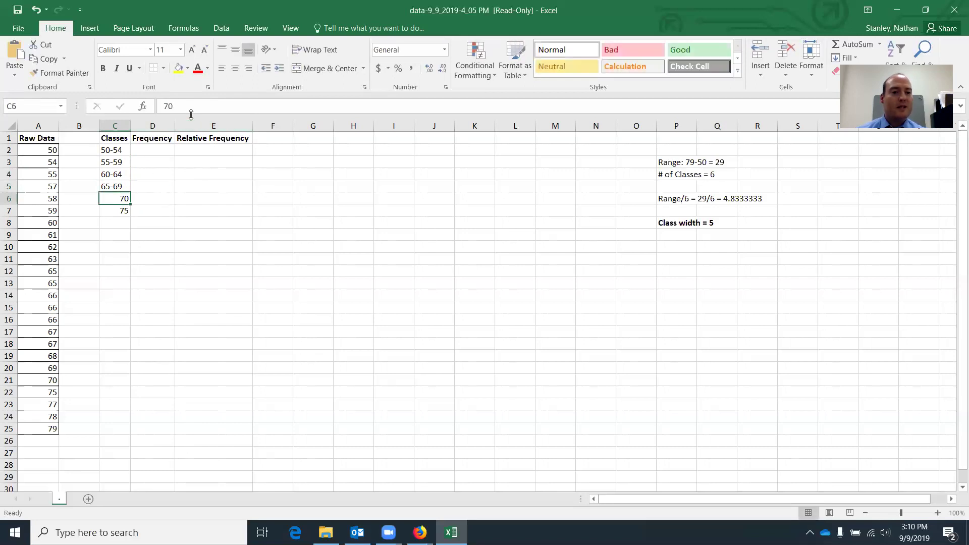
pyautogui.click(191, 111)
pyautogui.write('-74')
pyautogui.click(121, 209)
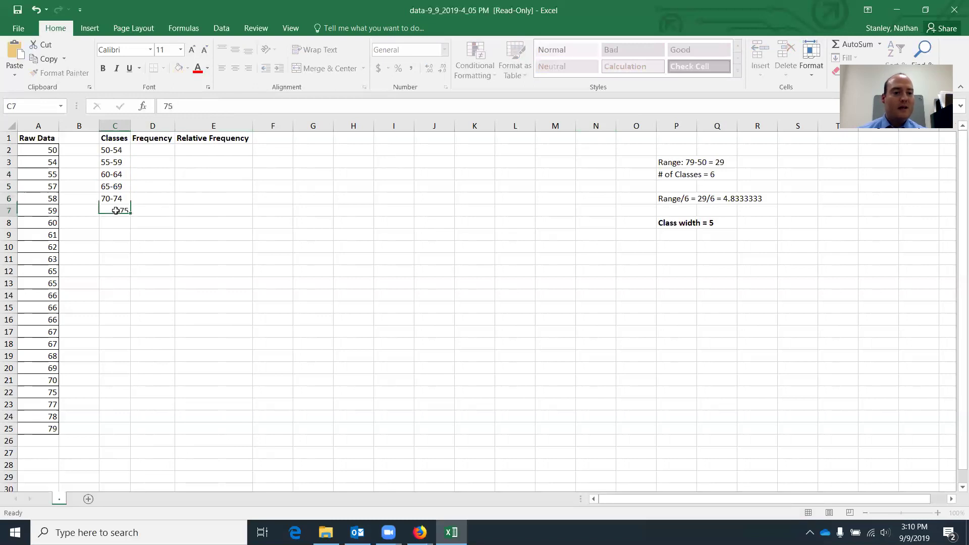
pyautogui.click(192, 109)
pyautogui.write('-79')
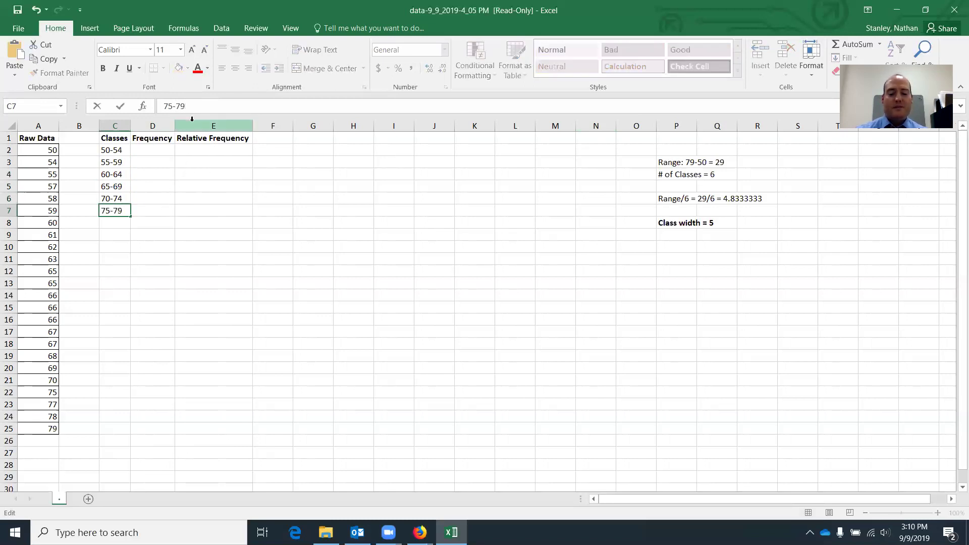
pyautogui.press('Return')
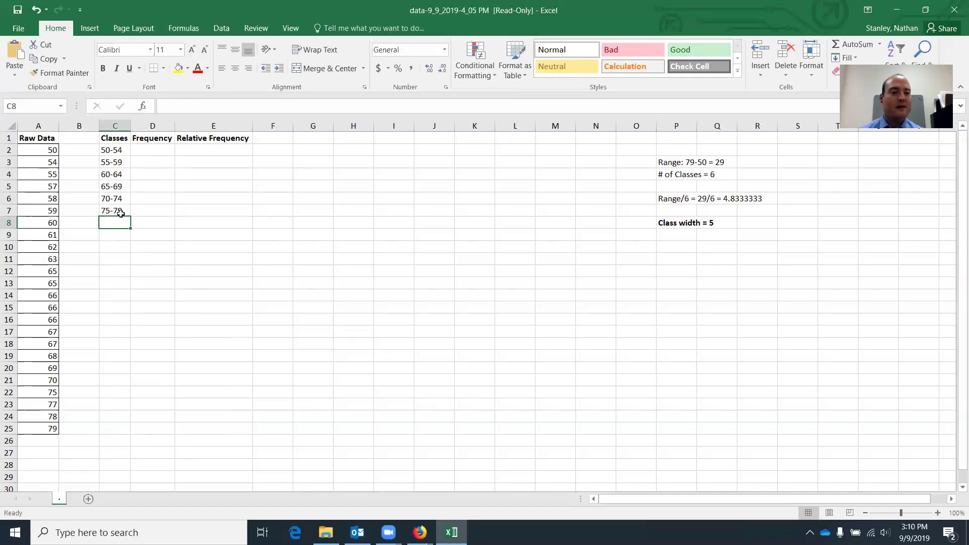
pyautogui.click(675, 222)
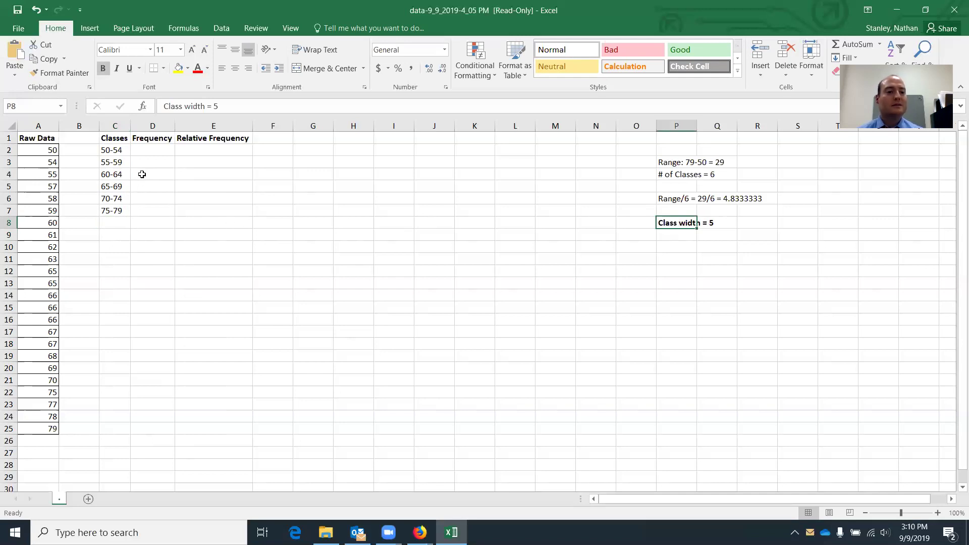
pyautogui.click(149, 150)
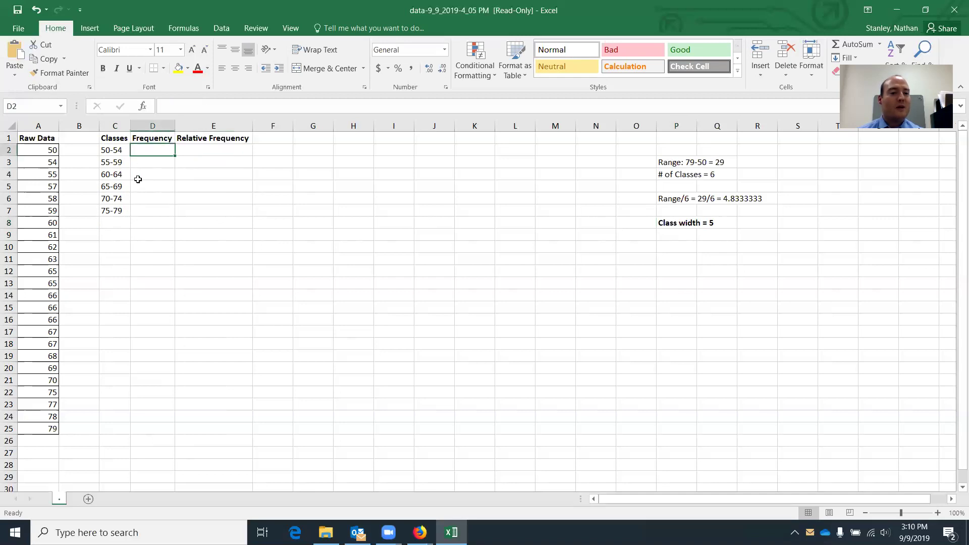
pyautogui.click(42, 151)
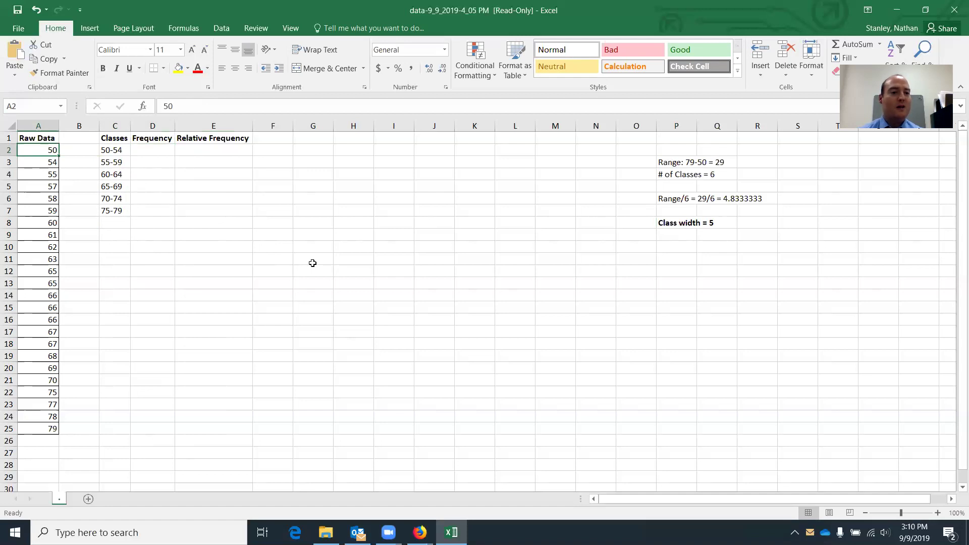
pyautogui.click(161, 152)
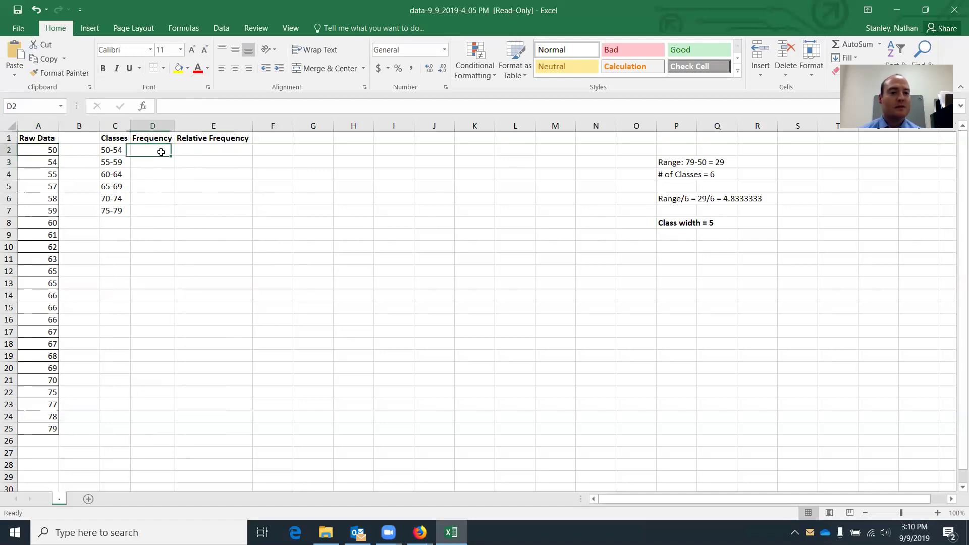
# Count the raw ages for the first two classes and enter frequencies 2 in D2 and 4 in D3.
pyautogui.write('2')
pyautogui.click(166, 235)
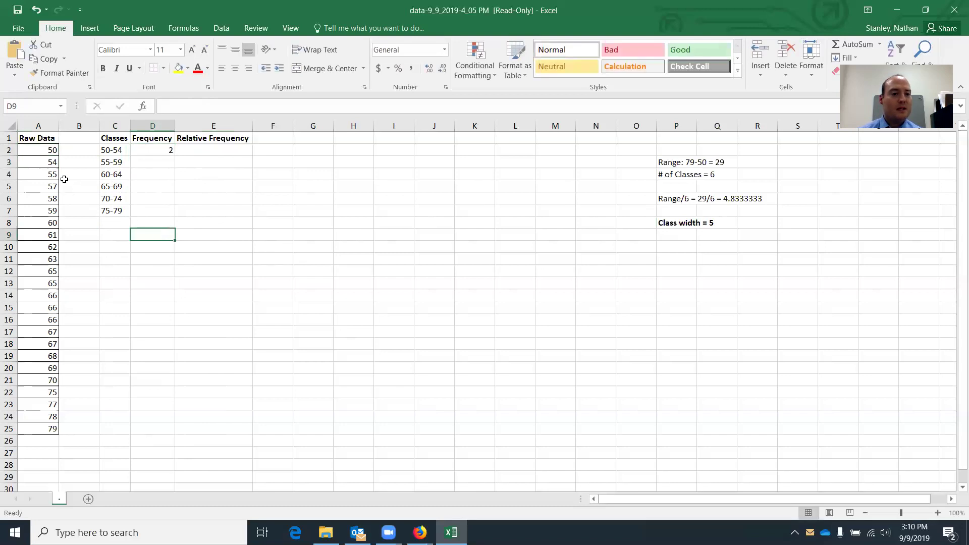
pyautogui.click(49, 177)
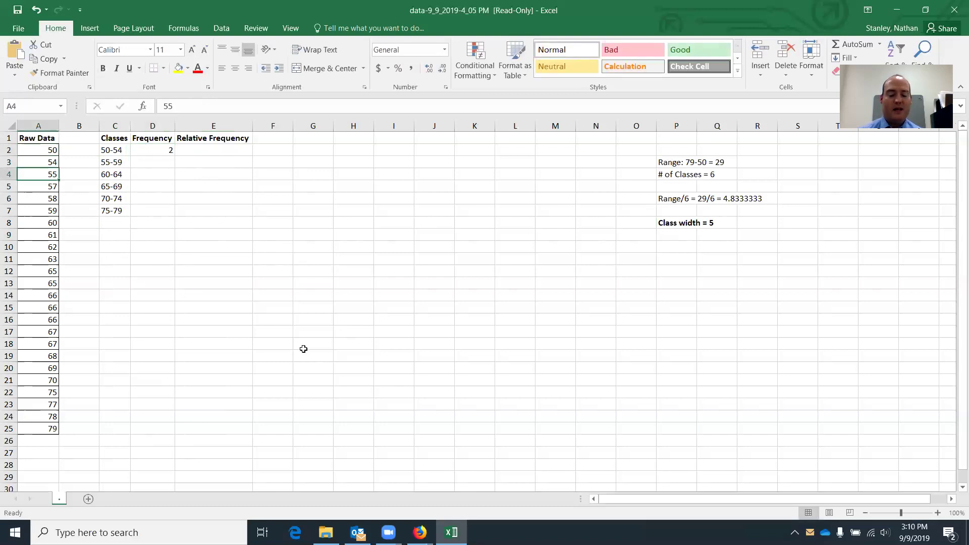
pyautogui.press('Down')
pyautogui.press('Down')
pyautogui.press('Down')
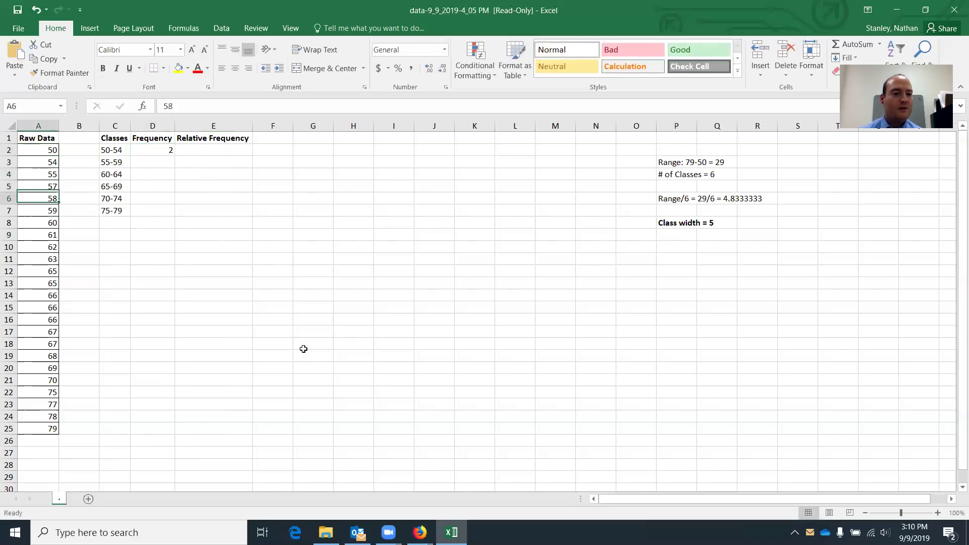
pyautogui.click(169, 165)
pyautogui.click(168, 173)
pyautogui.click(167, 154)
pyautogui.click(167, 161)
pyautogui.write('4')
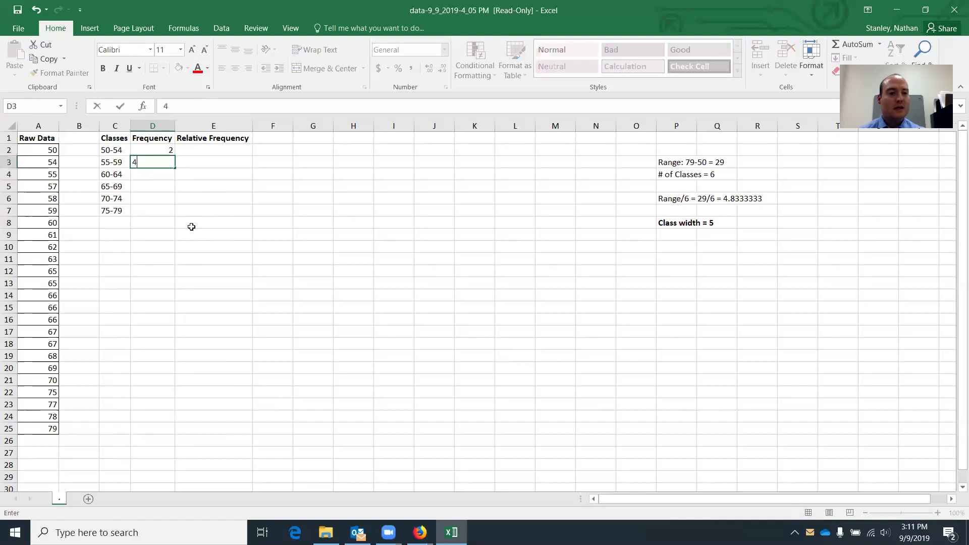
# Count the raw ages belonging to the 60-64 class and enter the frequency 4 in D4.
pyautogui.click(45, 223)
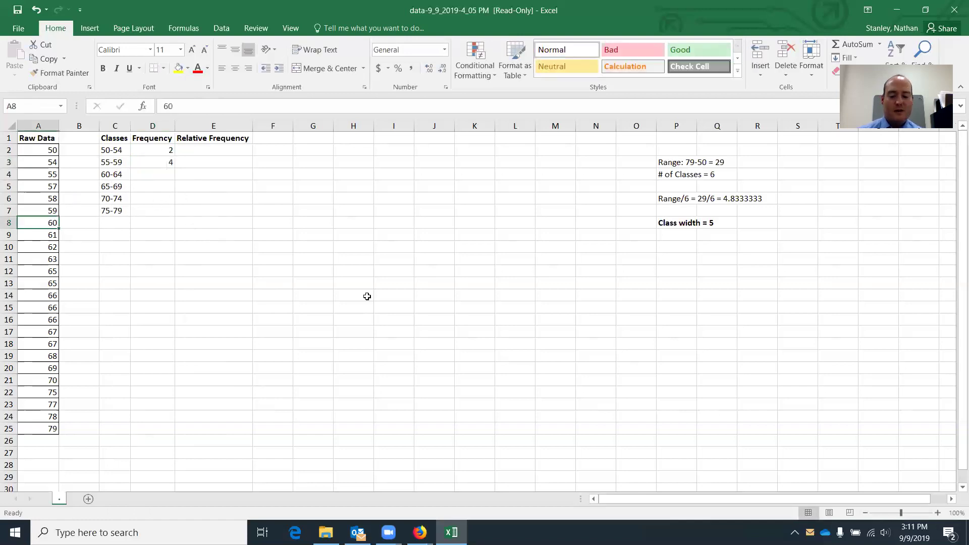
pyautogui.press('Down')
pyautogui.press('Down')
pyautogui.press('Down')
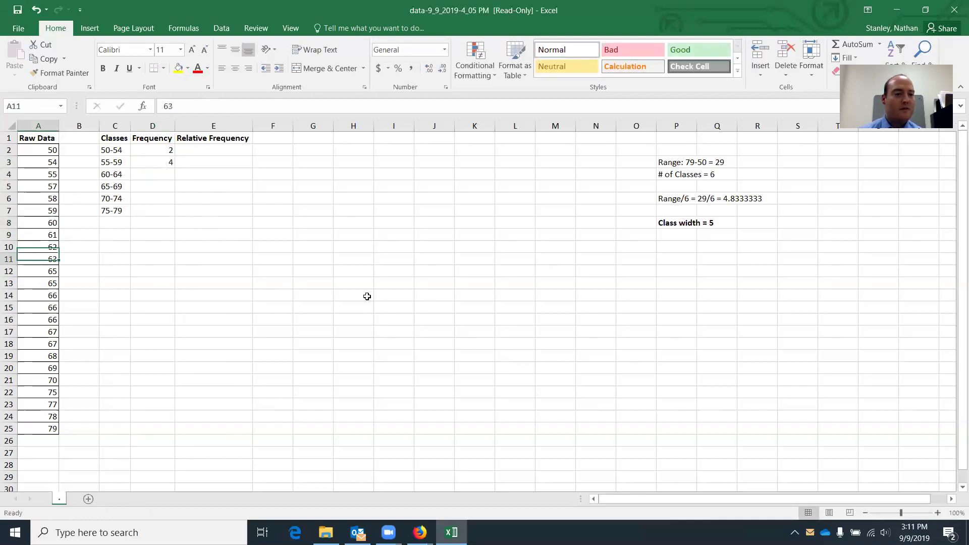
pyautogui.click(169, 174)
pyautogui.write('4')
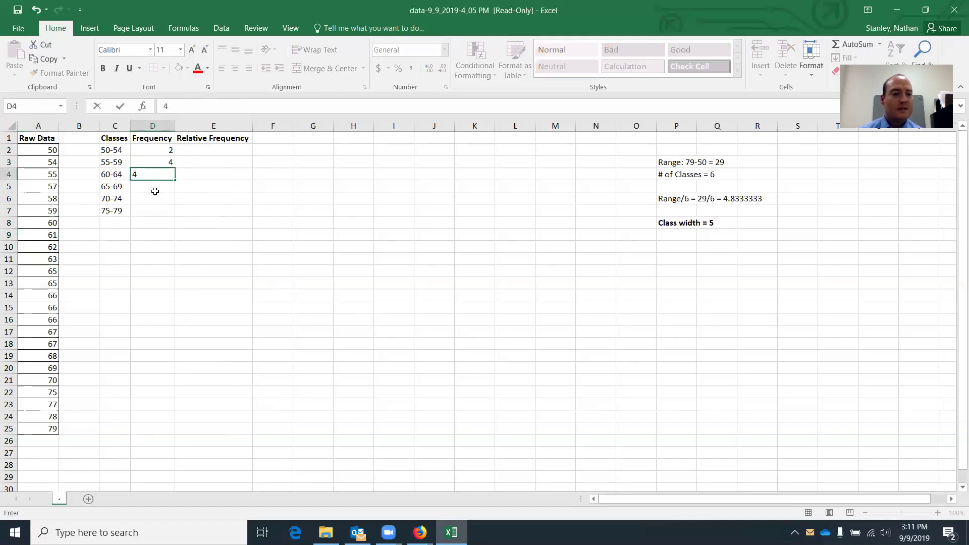
# Count the raw ages belonging to the 65-69 class and enter the frequency 9 in D5.
pyautogui.click(46, 271)
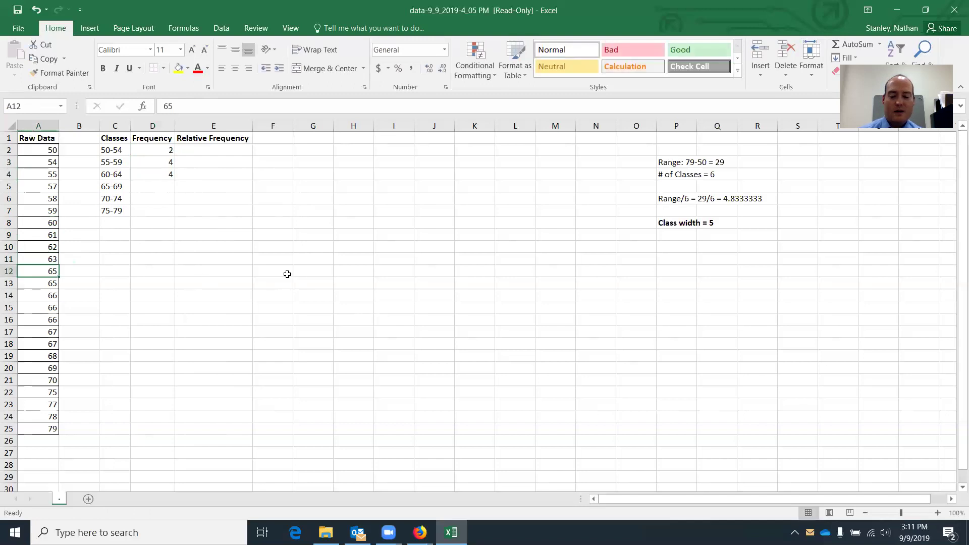
pyautogui.press('Down')
pyautogui.press('Down')
pyautogui.press('Down')
pyautogui.press('Down')
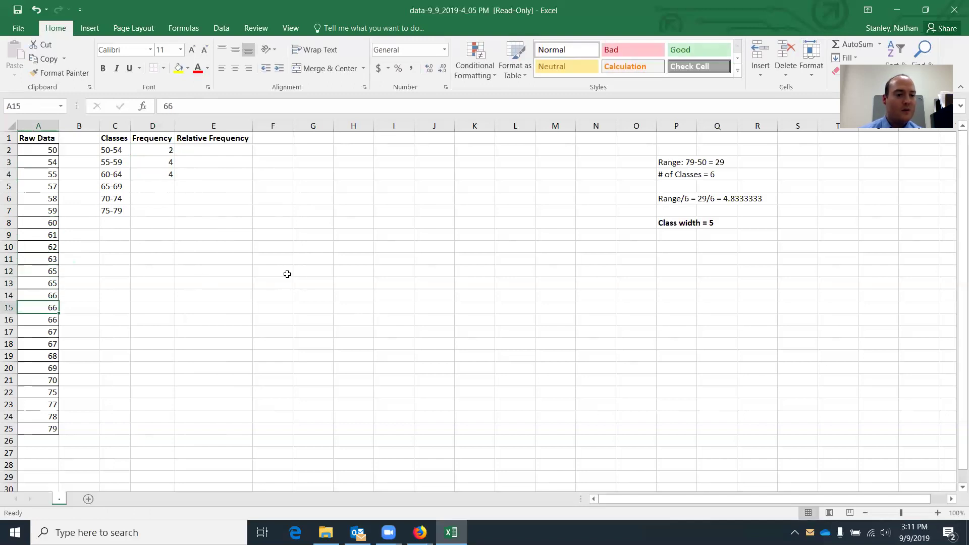
pyautogui.press('Down')
pyautogui.press('Down')
pyautogui.press('Down')
pyautogui.press('Down')
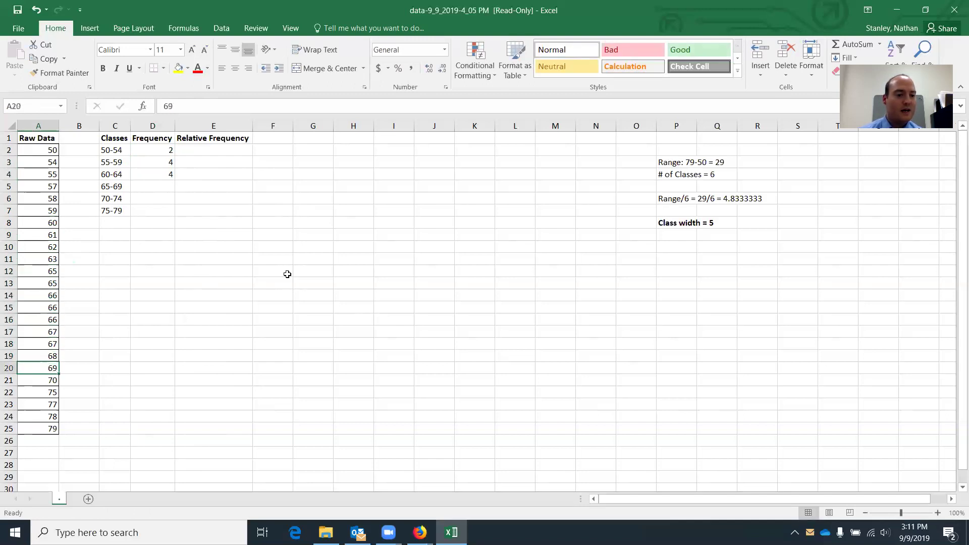
pyautogui.click(163, 184)
pyautogui.write('9')
pyautogui.click(176, 201)
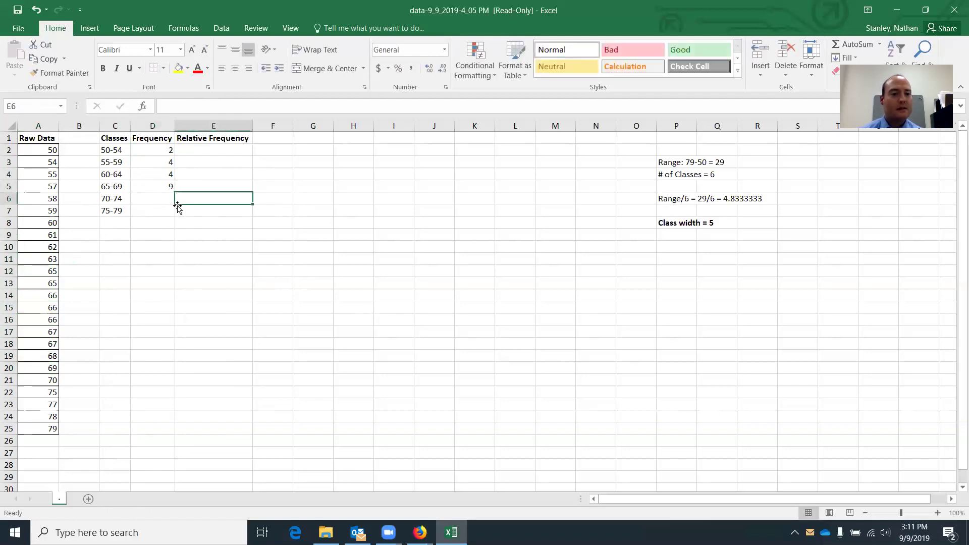
# Count the raw ages for the last two classes and enter frequencies 1 in D6 and 4 in D7.
pyautogui.click(46, 380)
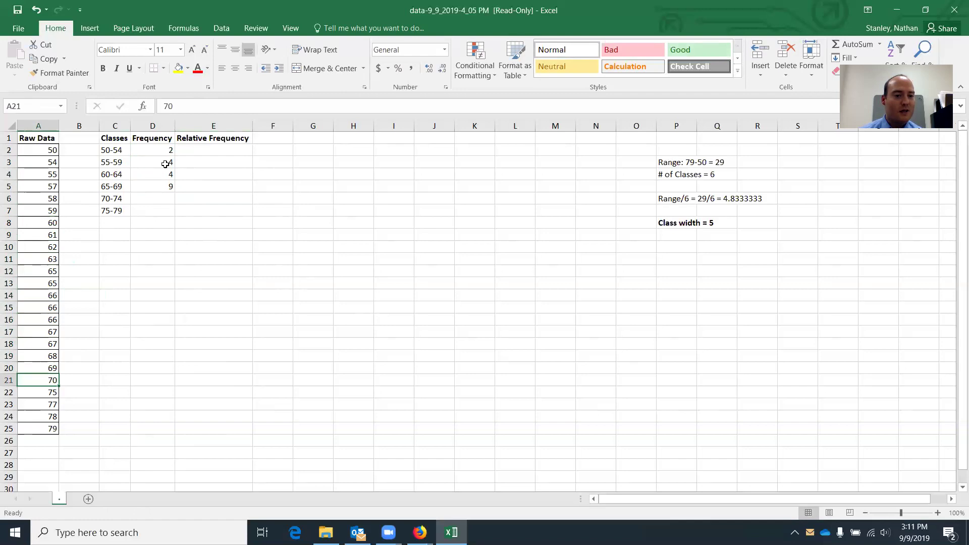
pyautogui.click(166, 197)
pyautogui.write('1')
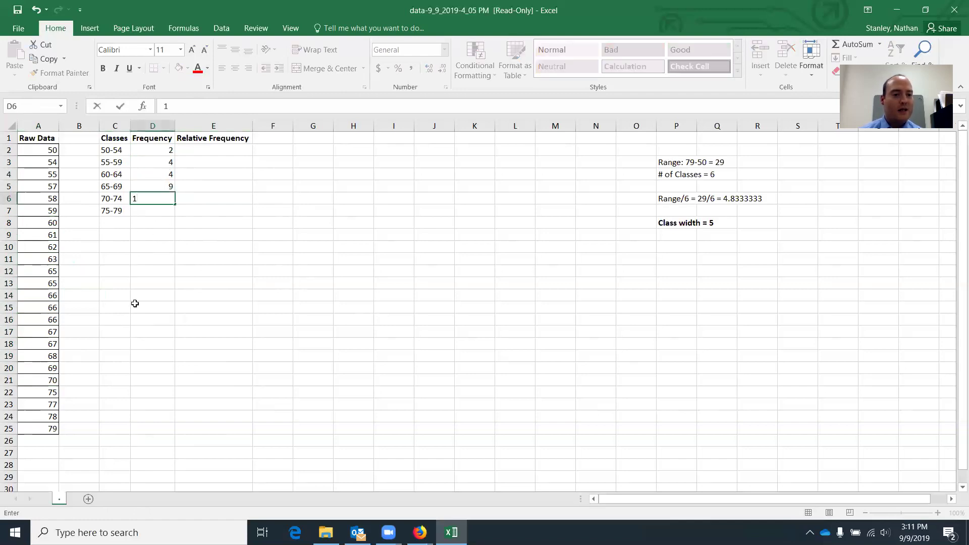
pyautogui.click(35, 393)
pyautogui.click(36, 404)
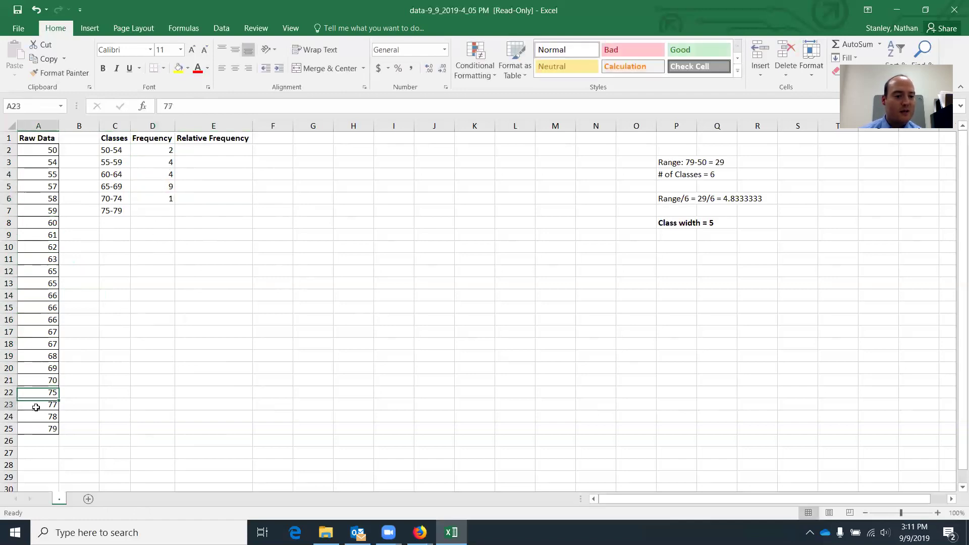
pyautogui.click(38, 416)
pyautogui.click(38, 426)
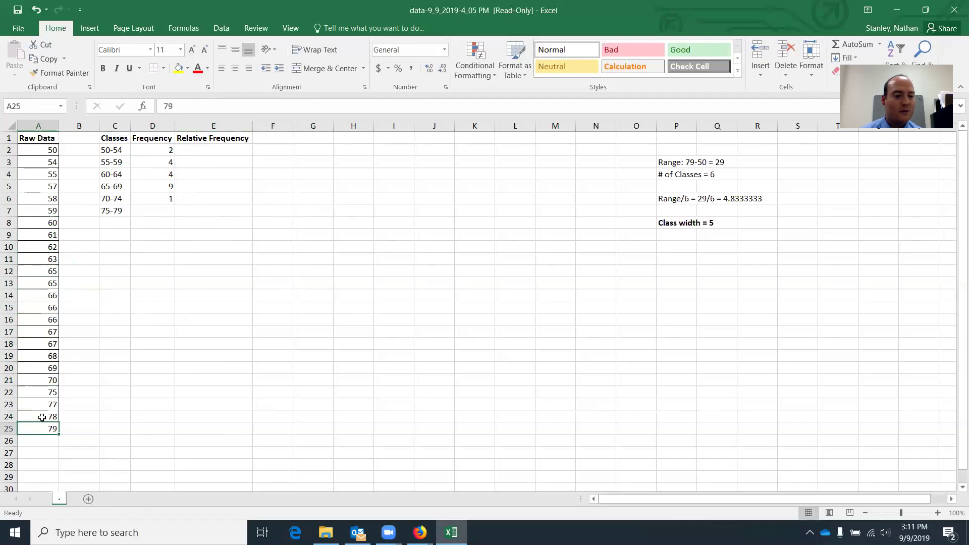
pyautogui.click(159, 212)
pyautogui.write('4')
# Total the frequencies in cell D9 with =SUM(D2:D7) and make the total bold.
pyautogui.click(160, 236)
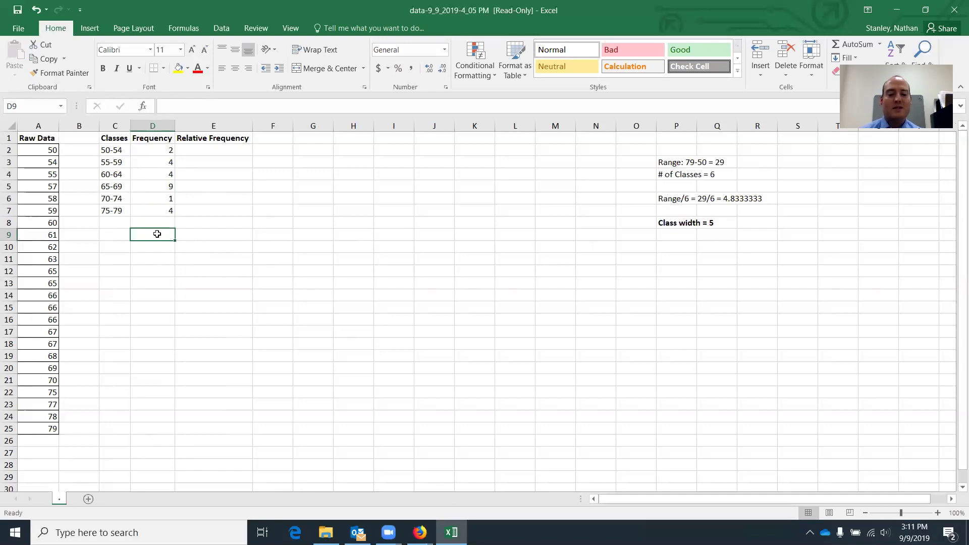
pyautogui.write('=')
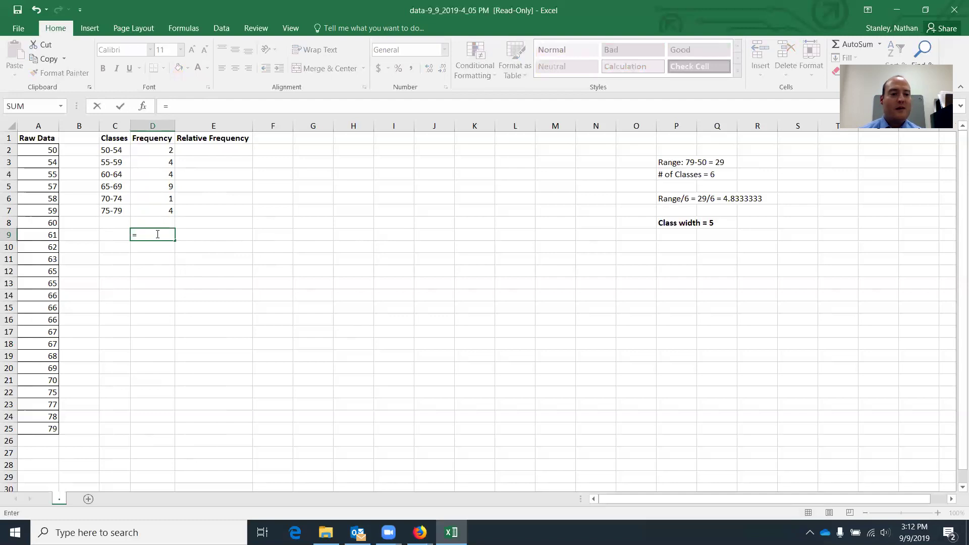
pyautogui.write('SU')
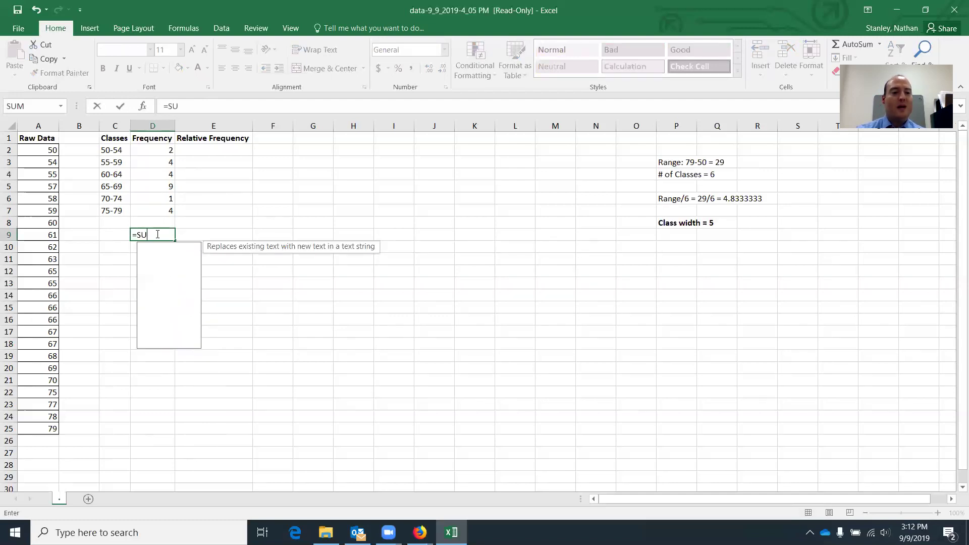
pyautogui.write('M(')
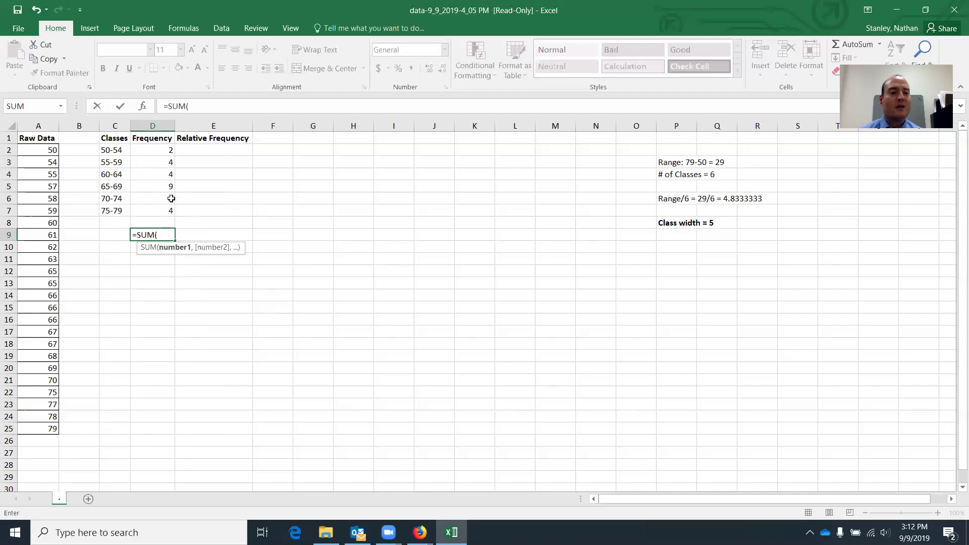
pyautogui.moveTo(162, 150); pyautogui.dragTo(159, 211)
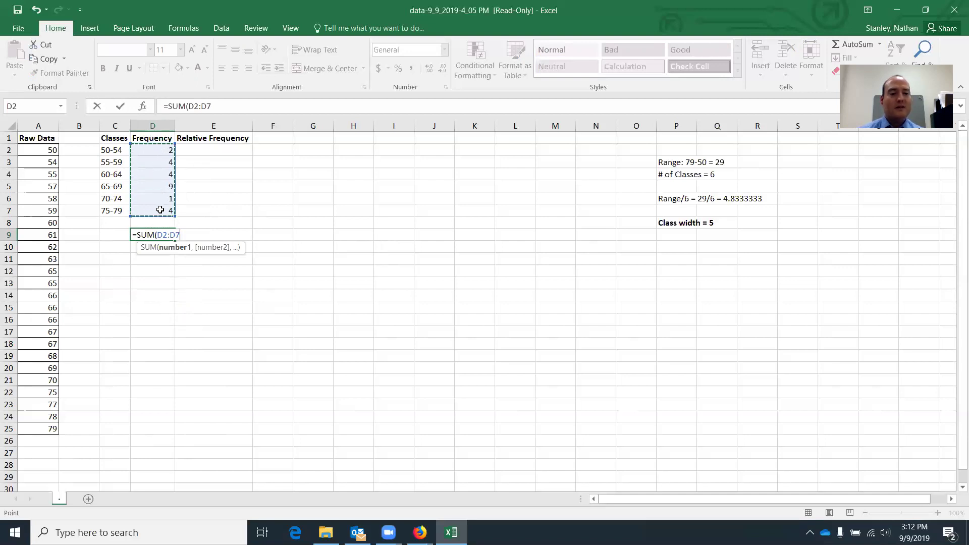
pyautogui.write(')')
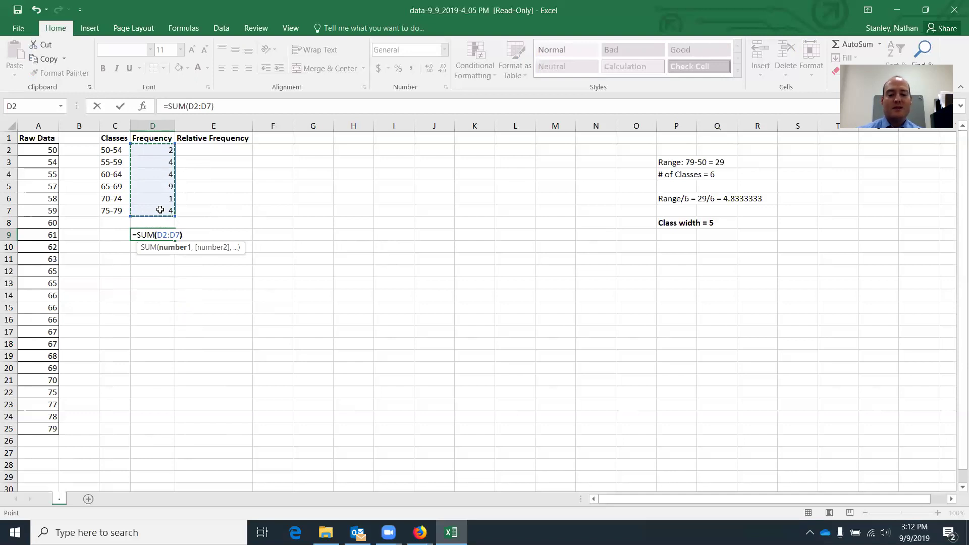
pyautogui.press('Return')
pyautogui.click(160, 233)
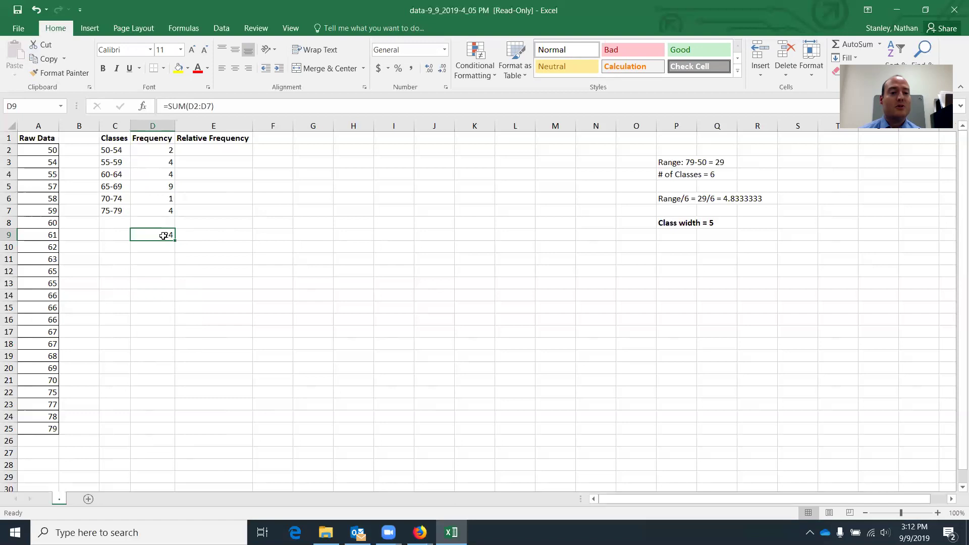
pyautogui.click(103, 70)
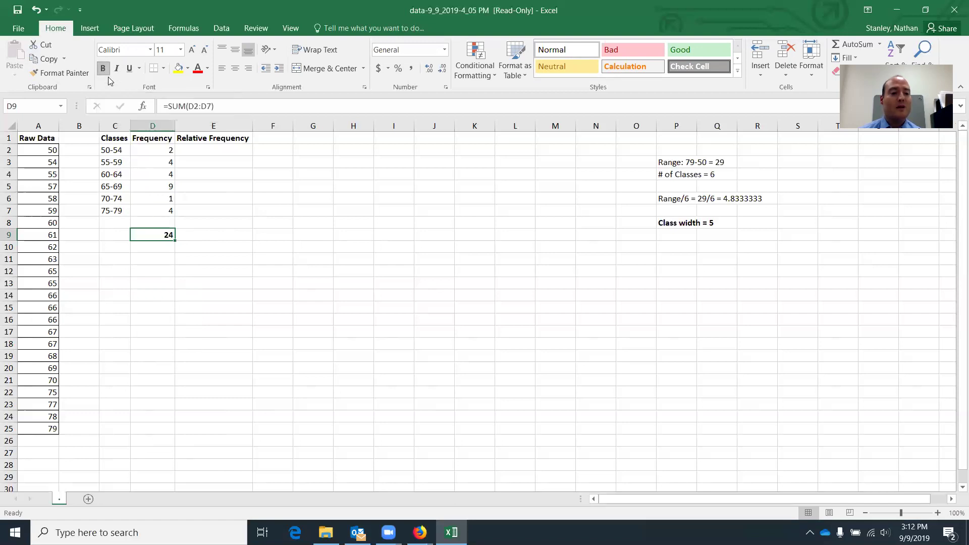
# Calculate the relative frequencies of the first two classes with =2/24 in E2 and =4/24 in E3.
pyautogui.click(212, 149)
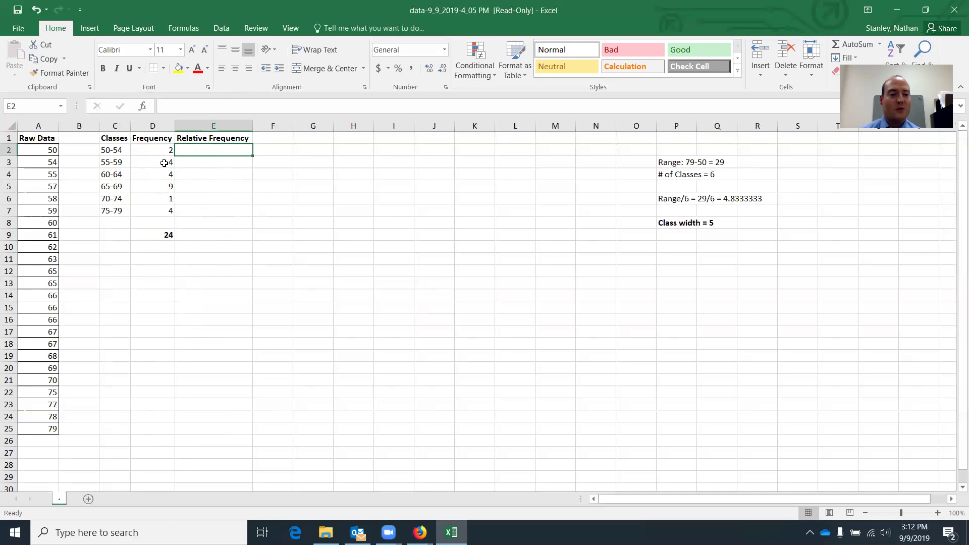
pyautogui.click(211, 164)
pyautogui.click(212, 153)
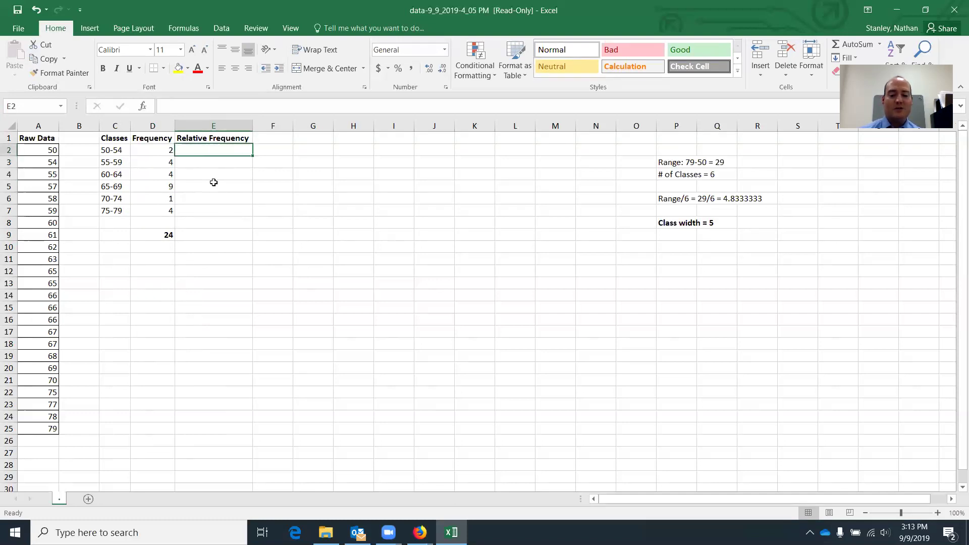
pyautogui.write('=')
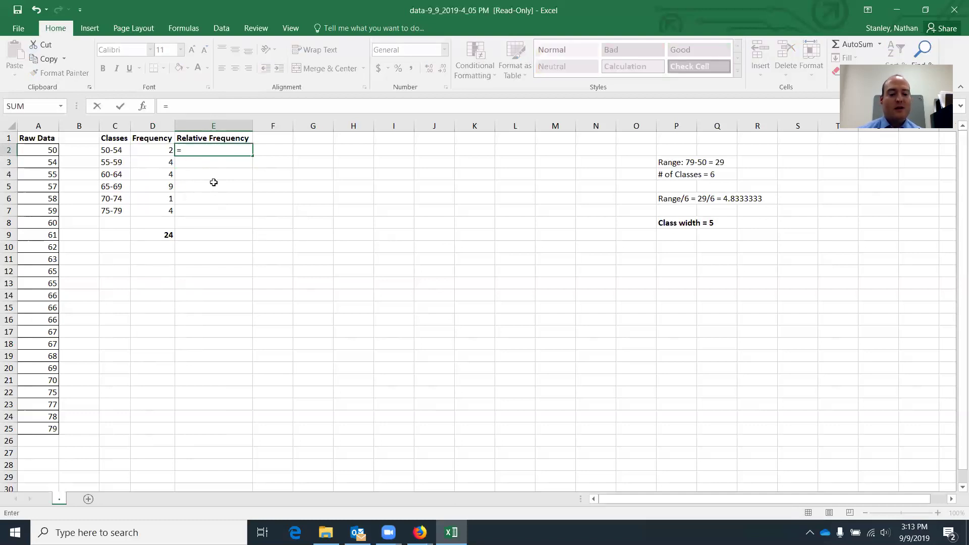
pyautogui.write('2/24')
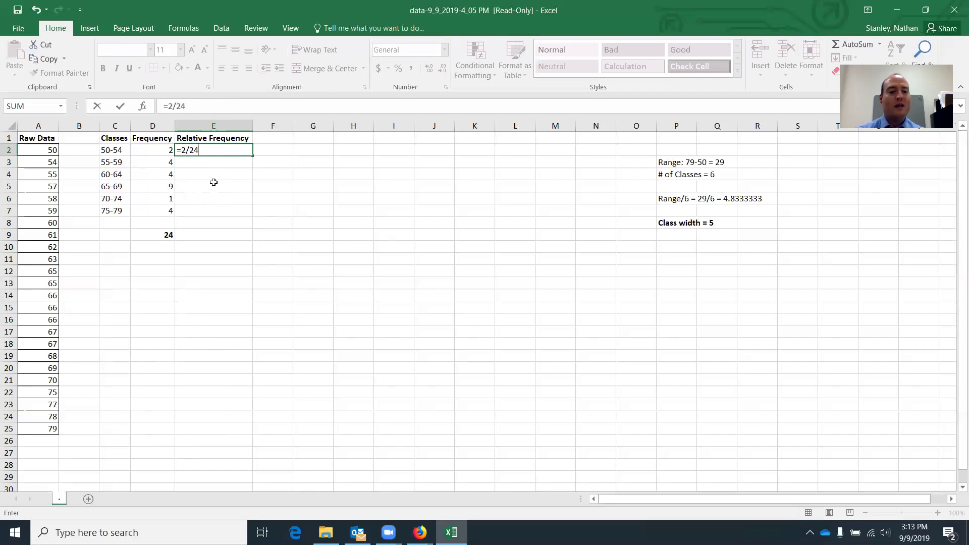
pyautogui.press('Return')
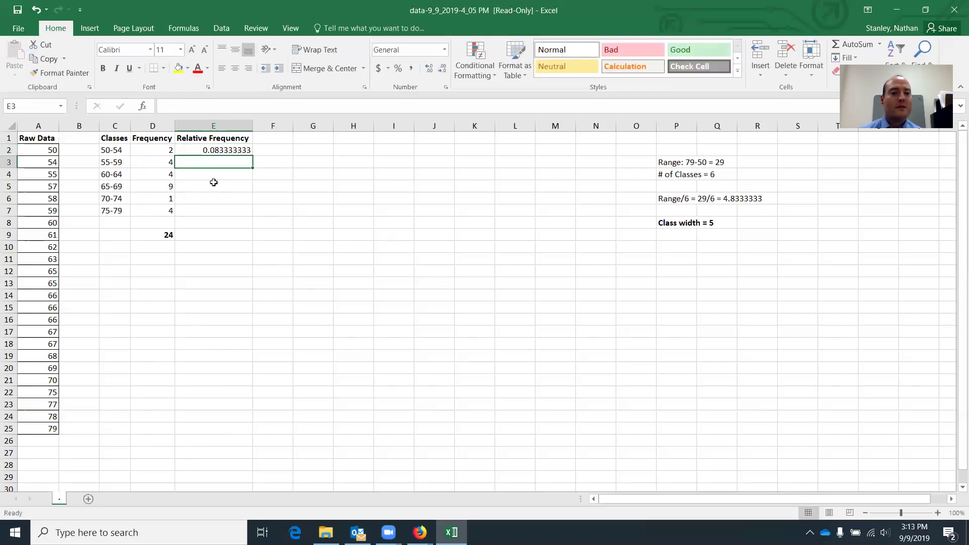
pyautogui.write('=4/24')
pyautogui.press('Return')
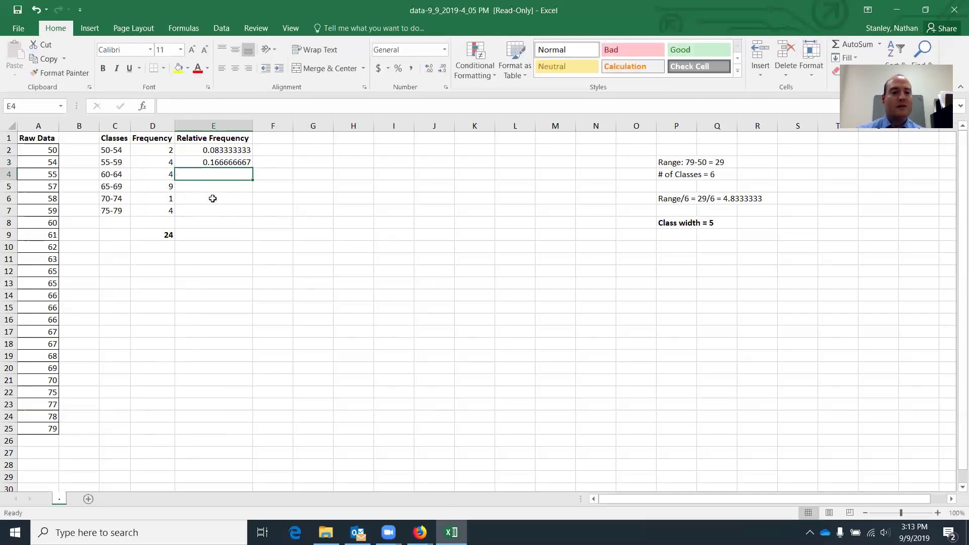
# Try to enter 4/24 without an equals sign in E4 for the 60-64 class.
pyautogui.write('4/2')
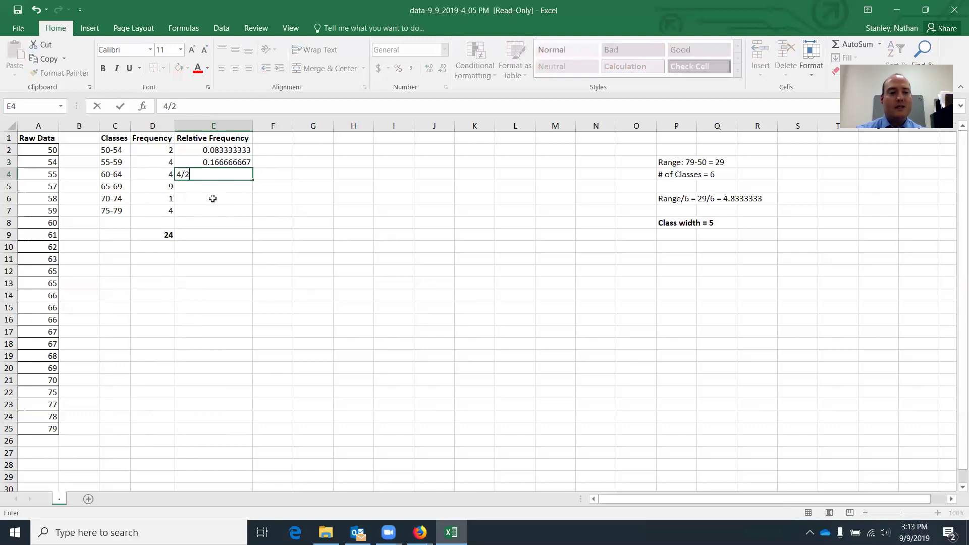
pyautogui.write('4')
pyautogui.press('Return')
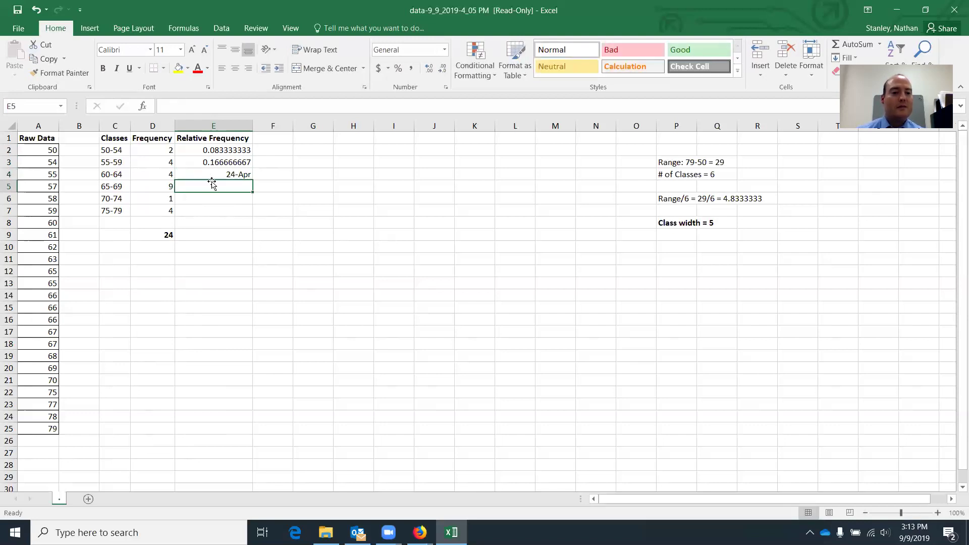
# Replace the content of E4 with the formula =4/24 for the 60-64 class.
pyautogui.click(206, 179)
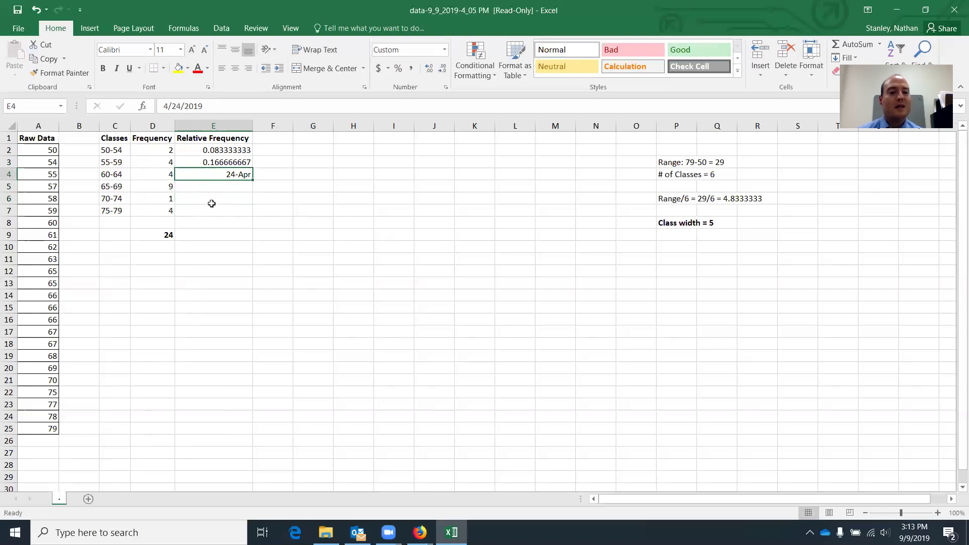
pyautogui.click(204, 189)
pyautogui.click(220, 176)
pyautogui.write('=')
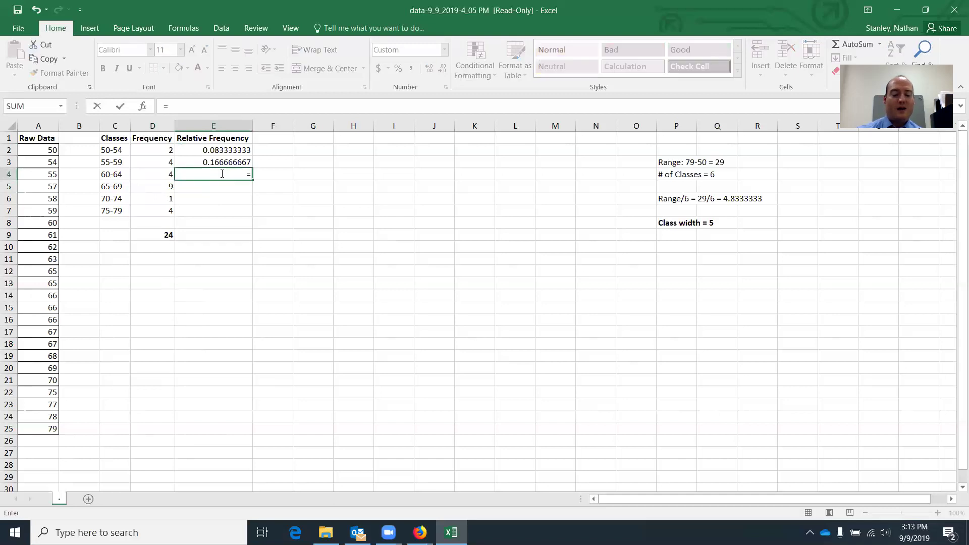
pyautogui.write('4/24')
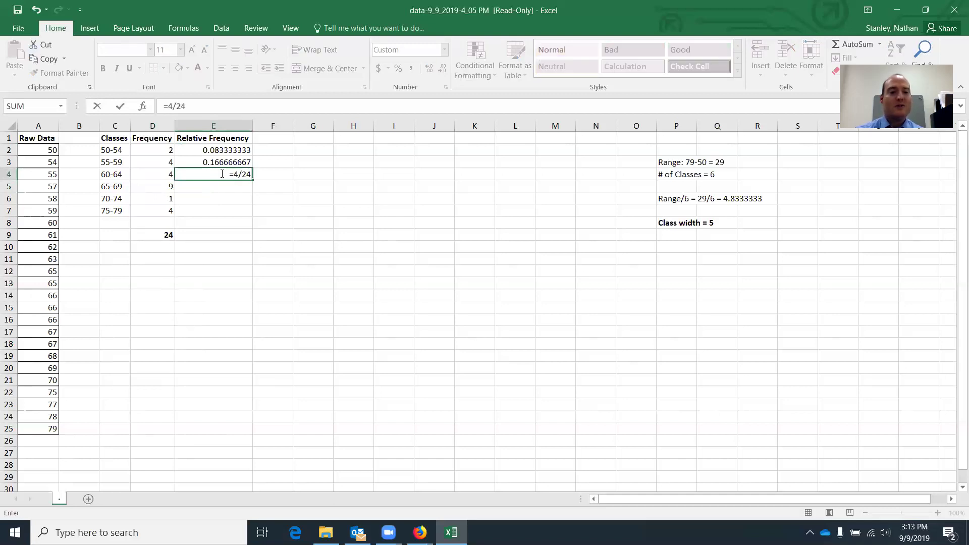
pyautogui.press('Return')
pyautogui.click(222, 174)
pyautogui.click(226, 188)
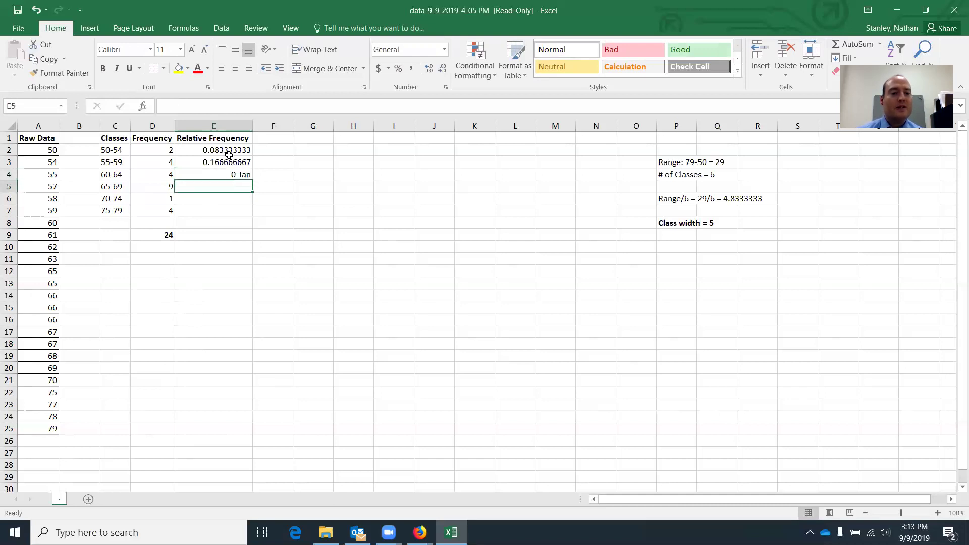
# Format the relative frequency cells E2:E7 as Number with two decimal places.
pyautogui.moveTo(228, 151); pyautogui.dragTo(227, 210)
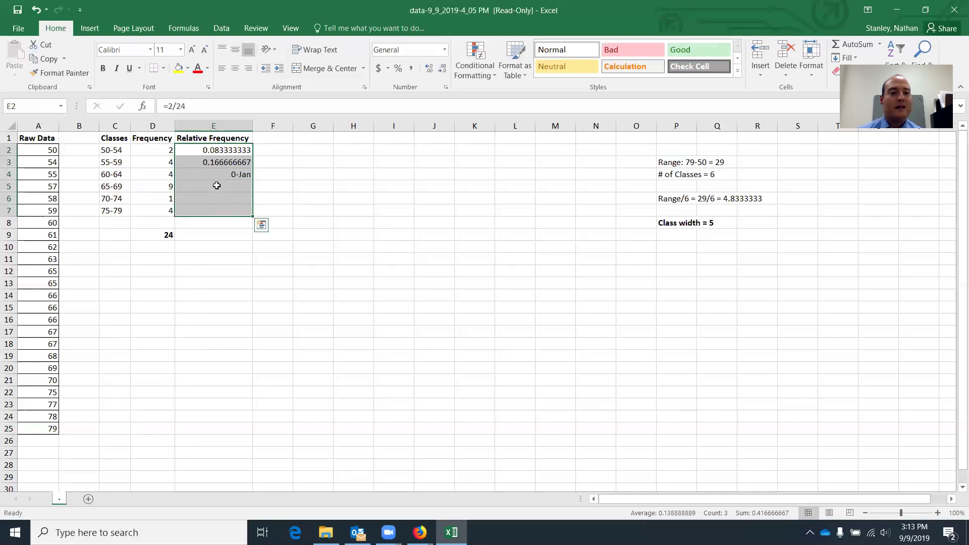
pyautogui.rightClick(217, 186)
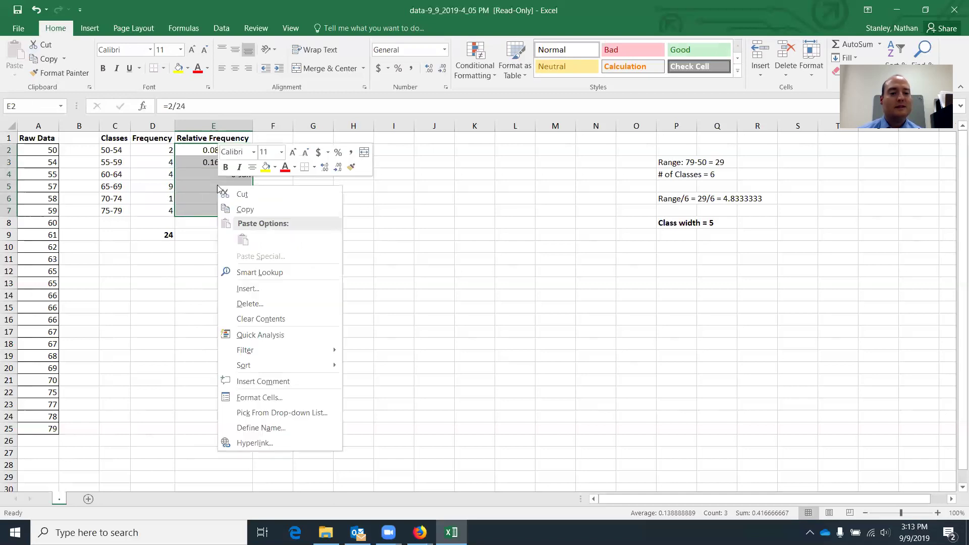
pyautogui.click(254, 398)
pyautogui.click(117, 281)
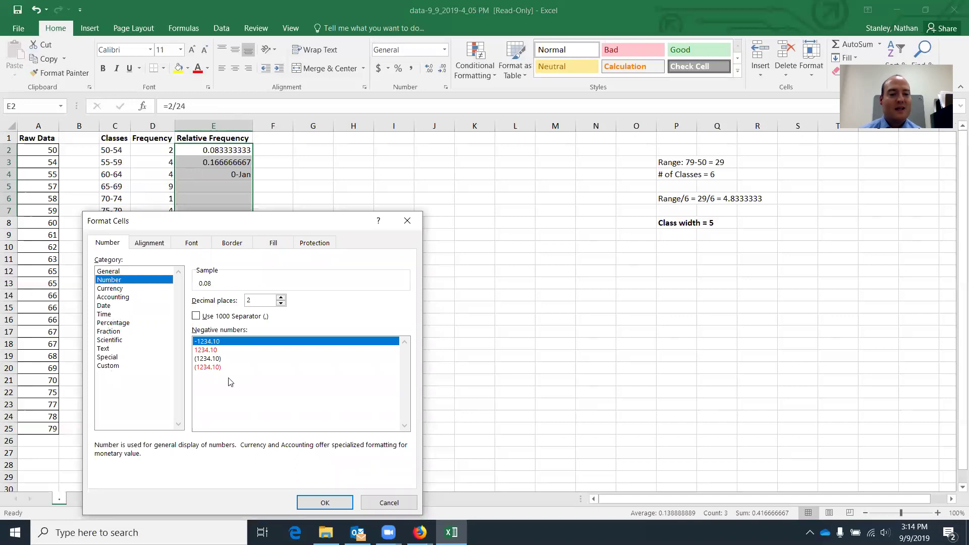
pyautogui.click(333, 503)
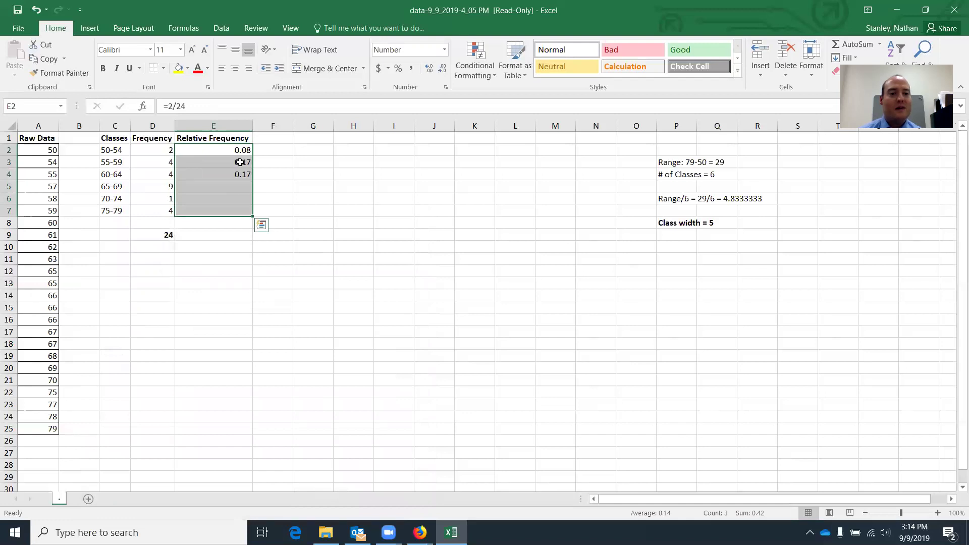
# Set the number format of the 60-64 relative frequency in E4 to General.
pyautogui.click(238, 188)
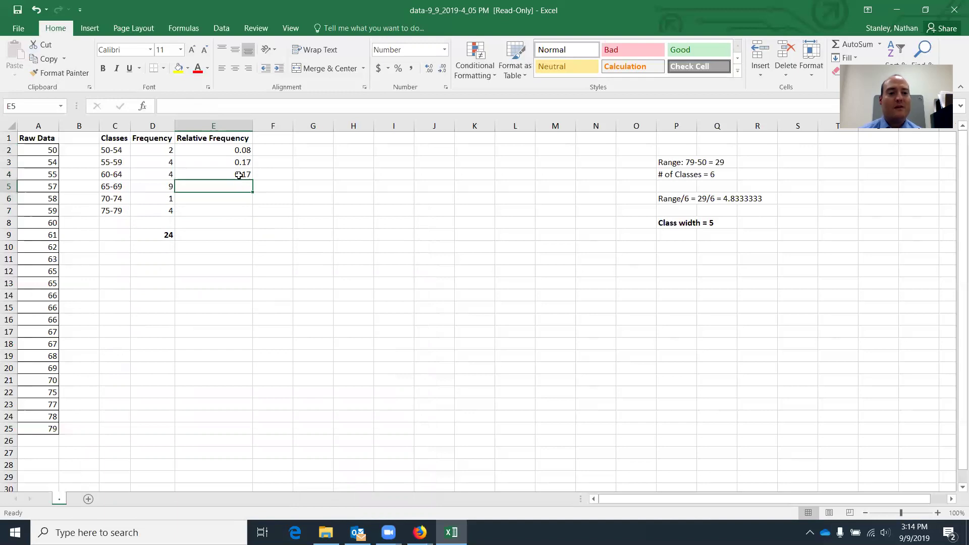
pyautogui.click(239, 176)
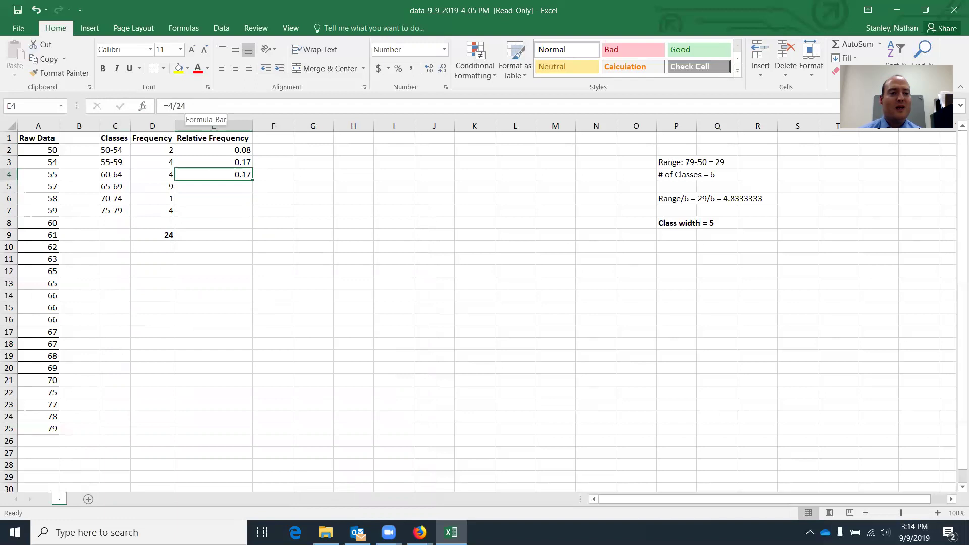
pyautogui.click(212, 188)
pyautogui.click(236, 175)
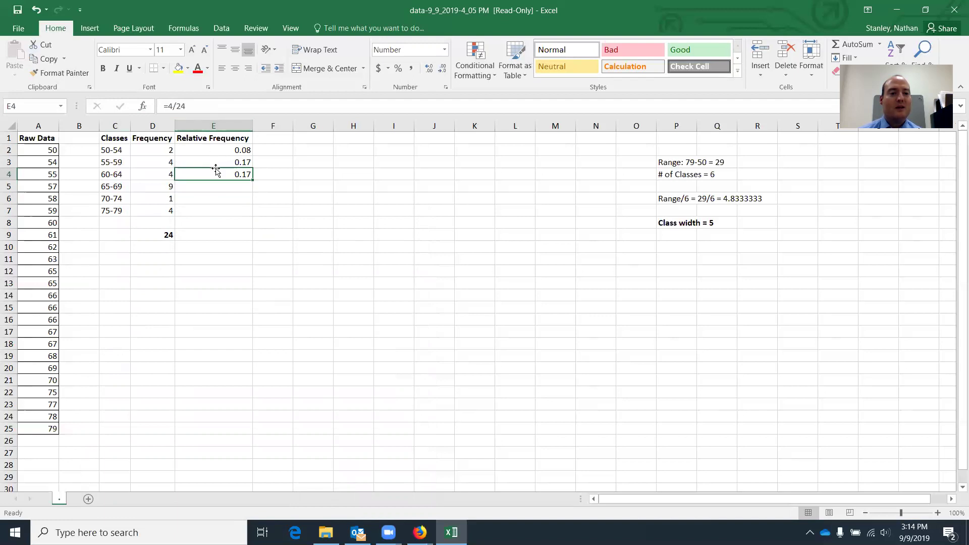
pyautogui.rightClick(216, 176)
pyautogui.click(257, 384)
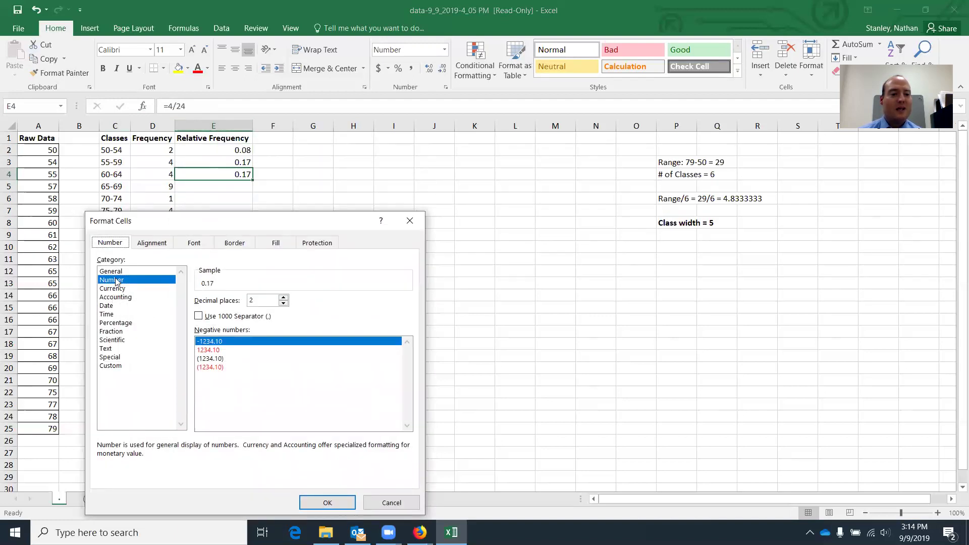
pyautogui.click(116, 272)
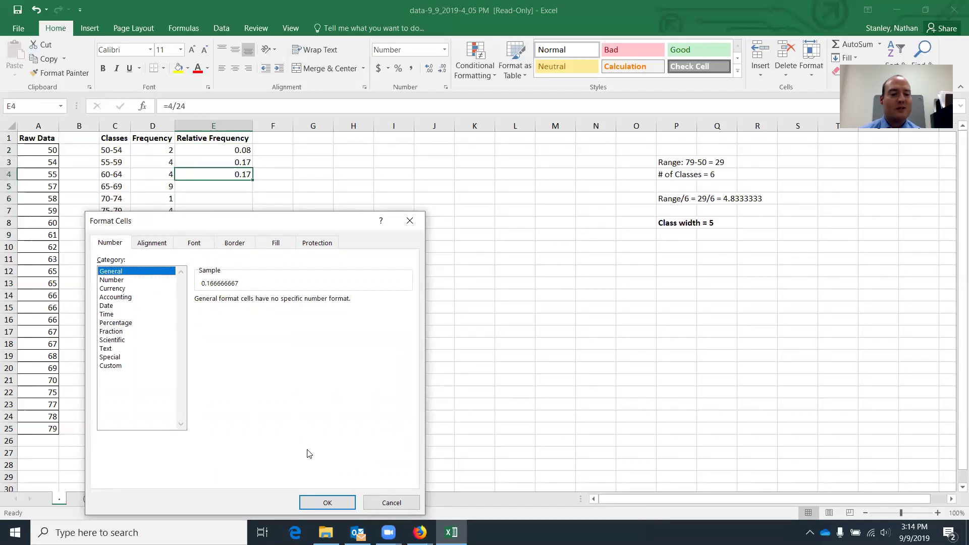
pyautogui.click(325, 501)
# Set the number format of the whole relative frequency range E2:E7 to General.
pyautogui.moveTo(244, 150); pyautogui.dragTo(234, 207)
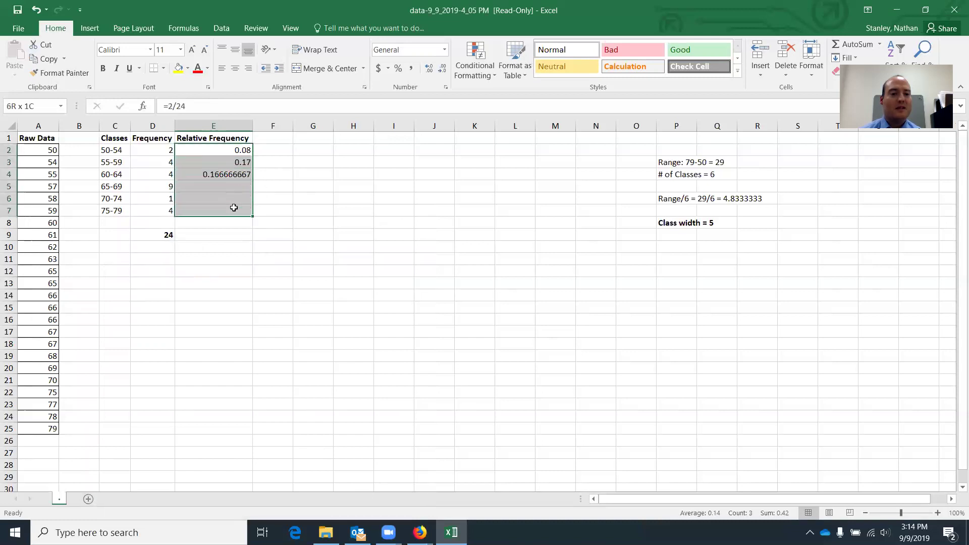
pyautogui.rightClick(229, 182)
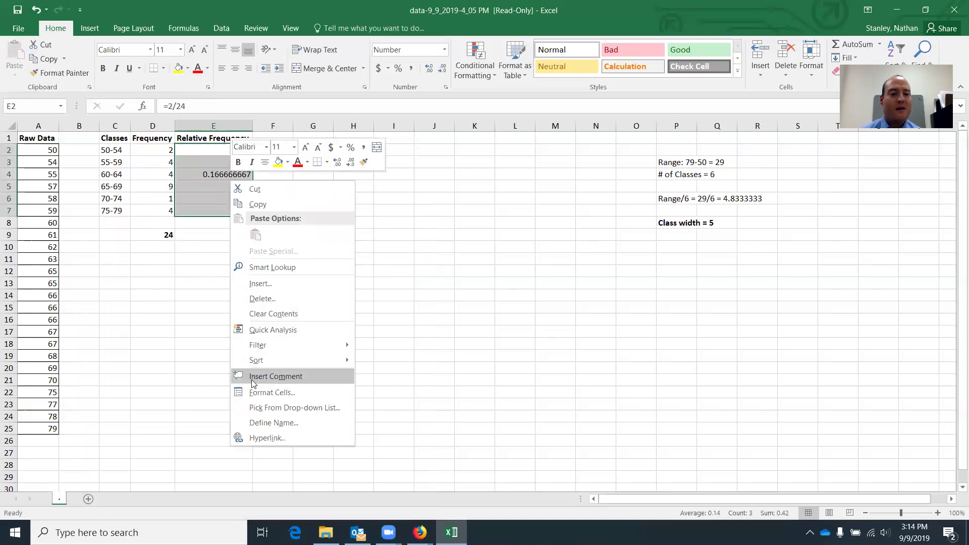
pyautogui.click(258, 395)
pyautogui.click(124, 272)
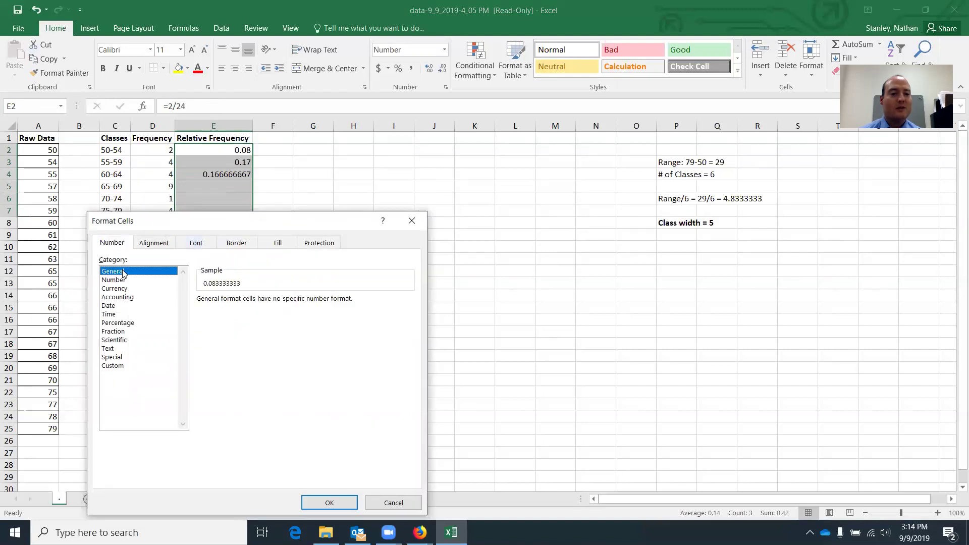
pyautogui.click(344, 506)
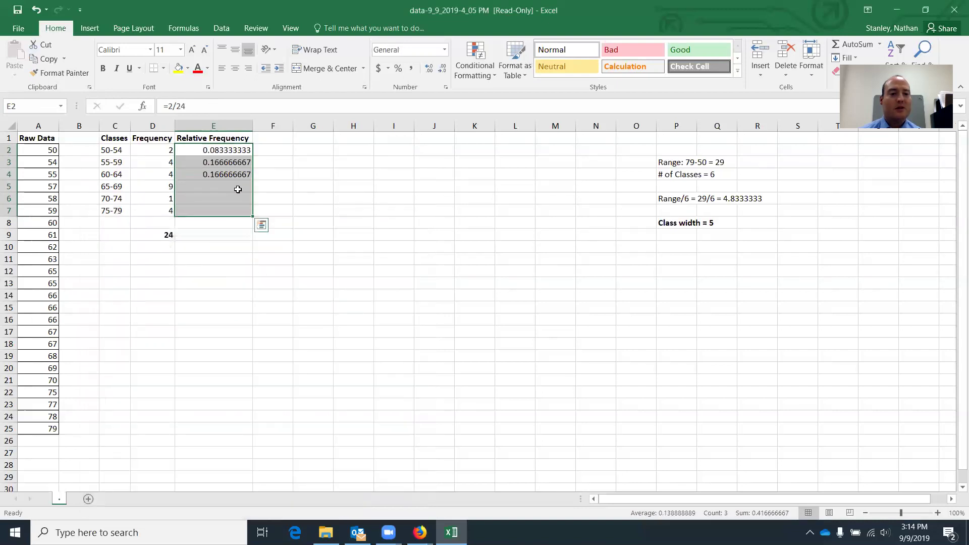
# Calculate the relative frequency of the 65-69 class in E5 with =D5/D9.
pyautogui.click(223, 186)
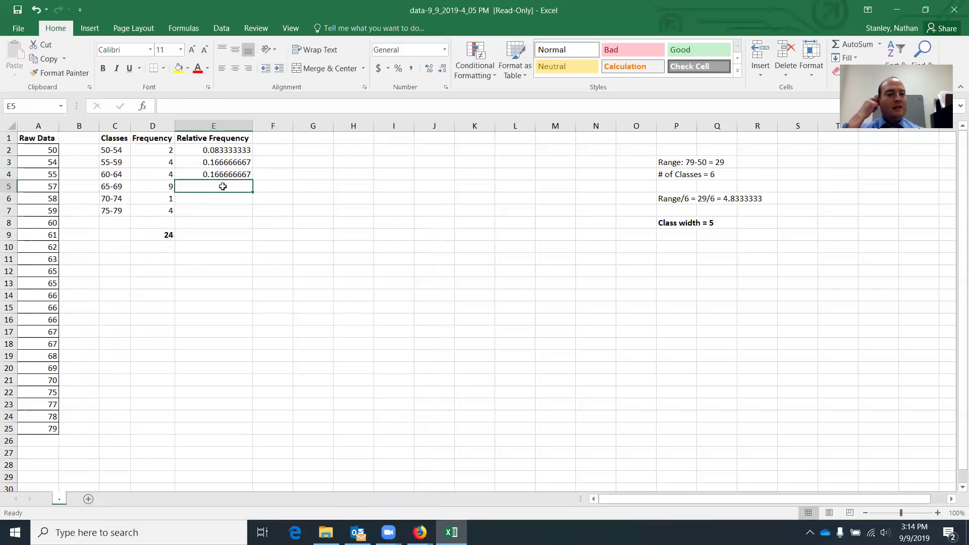
pyautogui.write('=')
pyautogui.write('D5/D9')
pyautogui.press('Return')
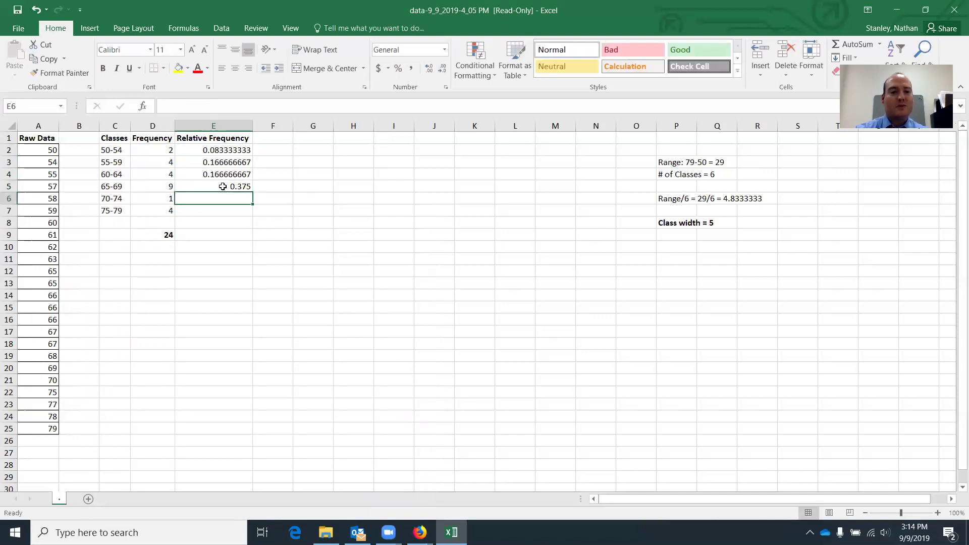
# Calculate the relative frequencies of the last two classes with =1/24 in E6 and =4/24 in E7.
pyautogui.write('=1')
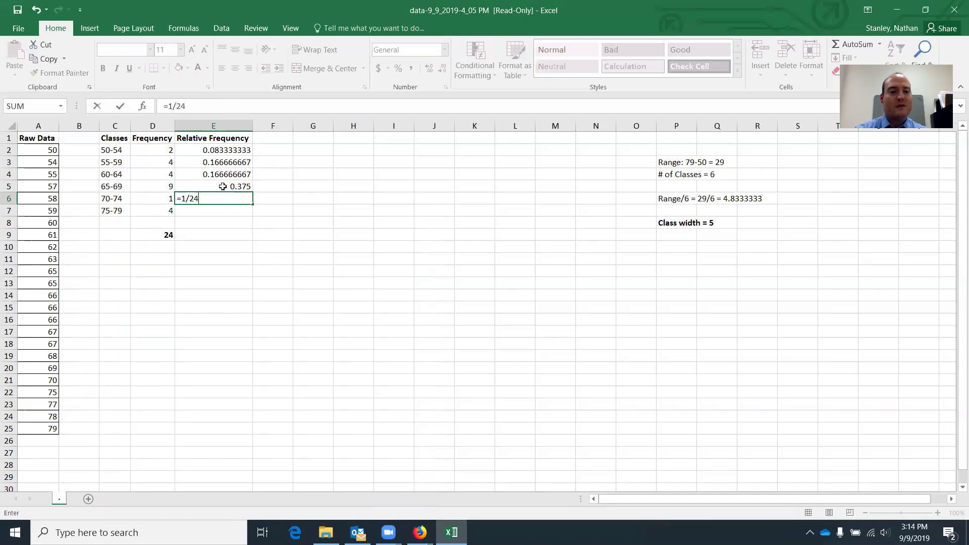
pyautogui.write('/24')
pyautogui.press('Return')
pyautogui.write('=')
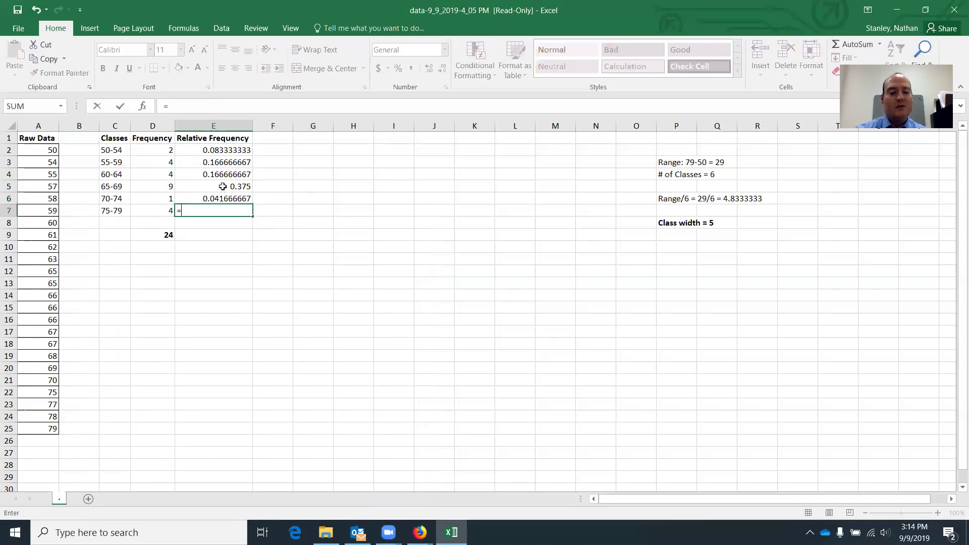
pyautogui.write('4/24')
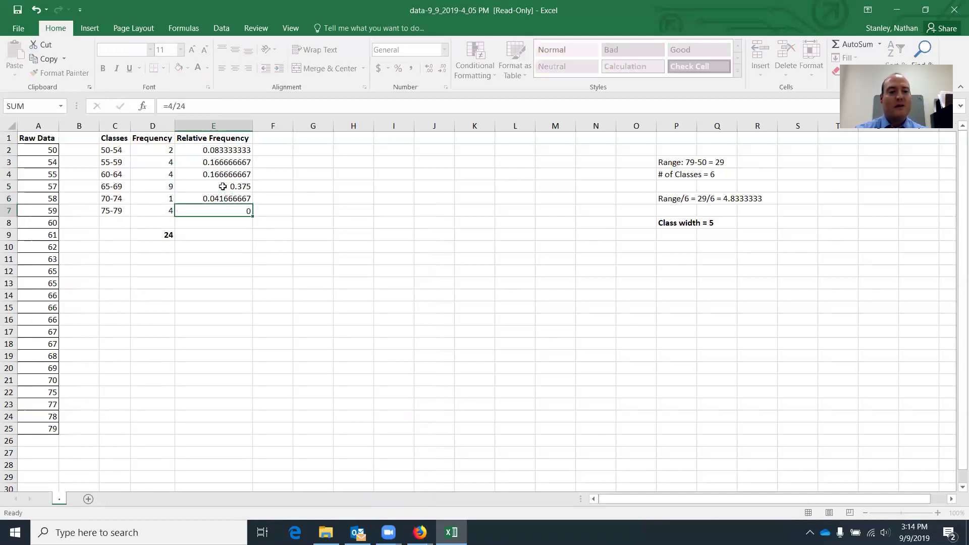
pyautogui.press('Return')
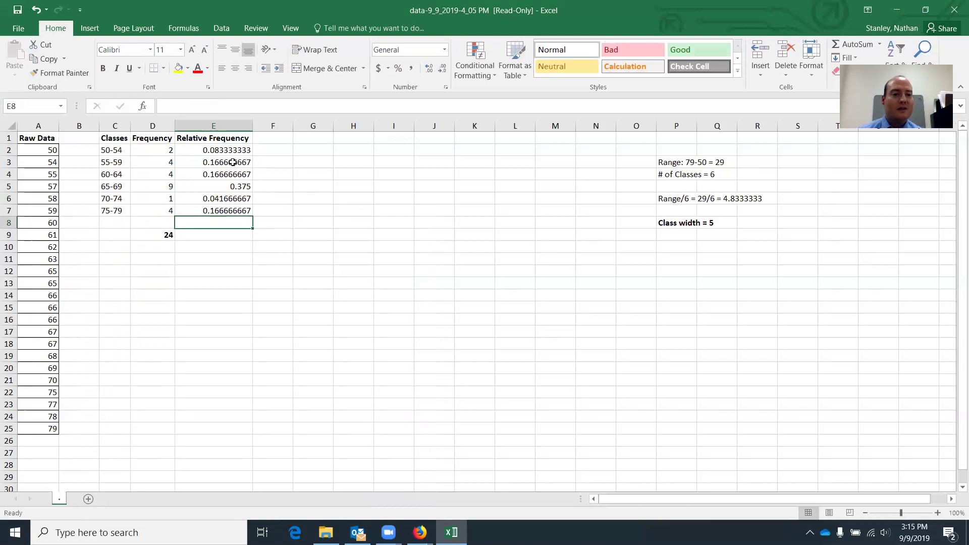
# Reduce the displayed decimals of the relative frequencies in E2:E7 to two places.
pyautogui.moveTo(231, 150); pyautogui.dragTo(231, 209)
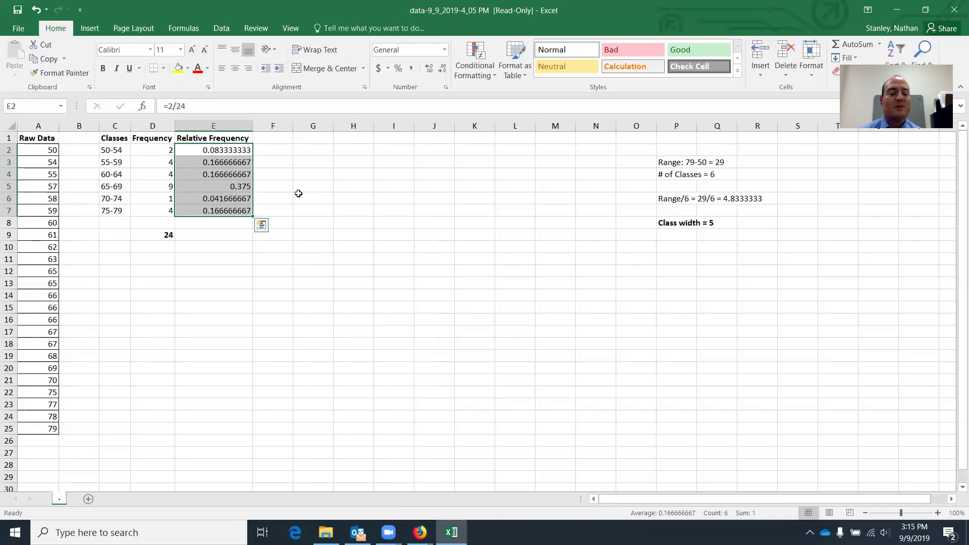
pyautogui.click(227, 174)
pyautogui.moveTo(218, 151); pyautogui.dragTo(219, 210)
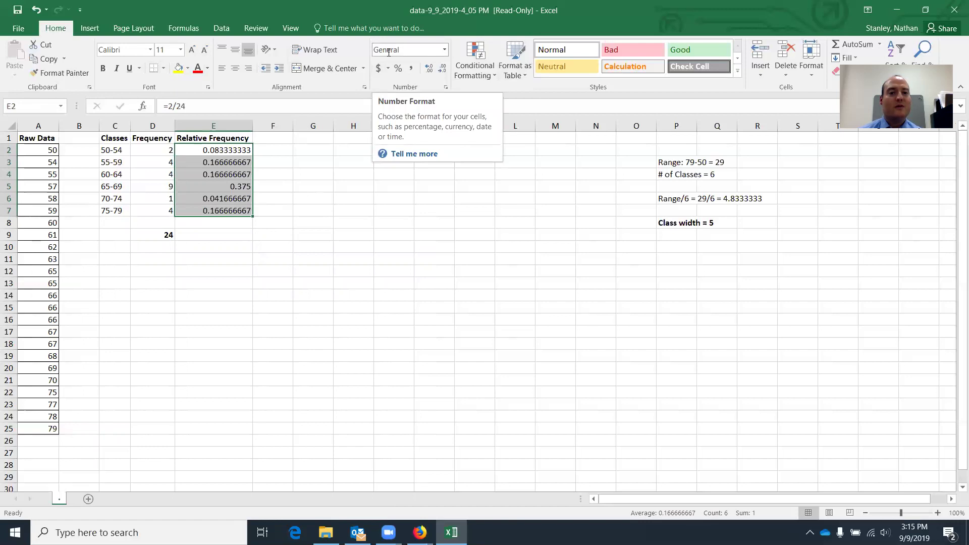
pyautogui.click(444, 73)
pyautogui.click(443, 73)
pyautogui.click(444, 73)
pyautogui.click(444, 72)
pyautogui.click(444, 72)
pyautogui.click(443, 72)
pyautogui.click(444, 72)
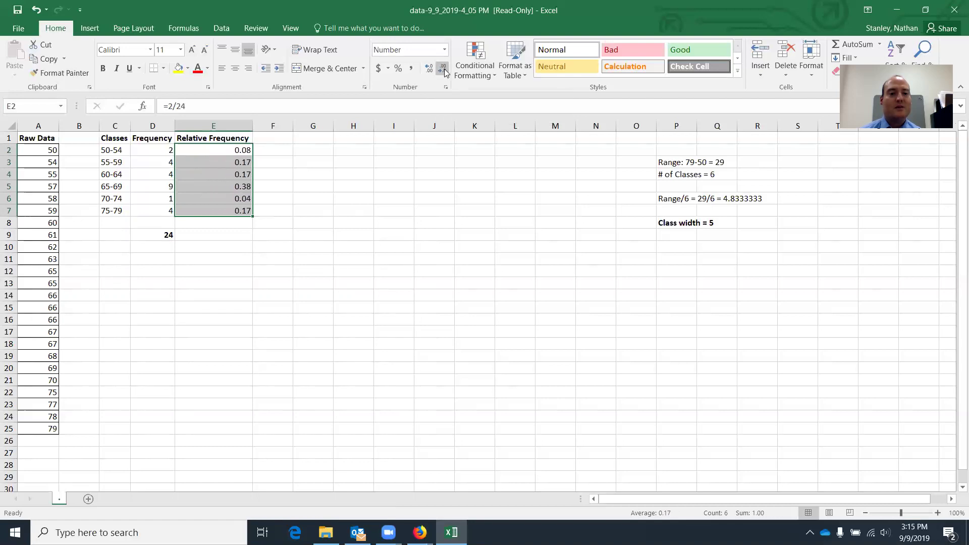
# Total the relative frequencies in cell E9 with =SUM(E2:E7) and make the total bold.
pyautogui.click(239, 236)
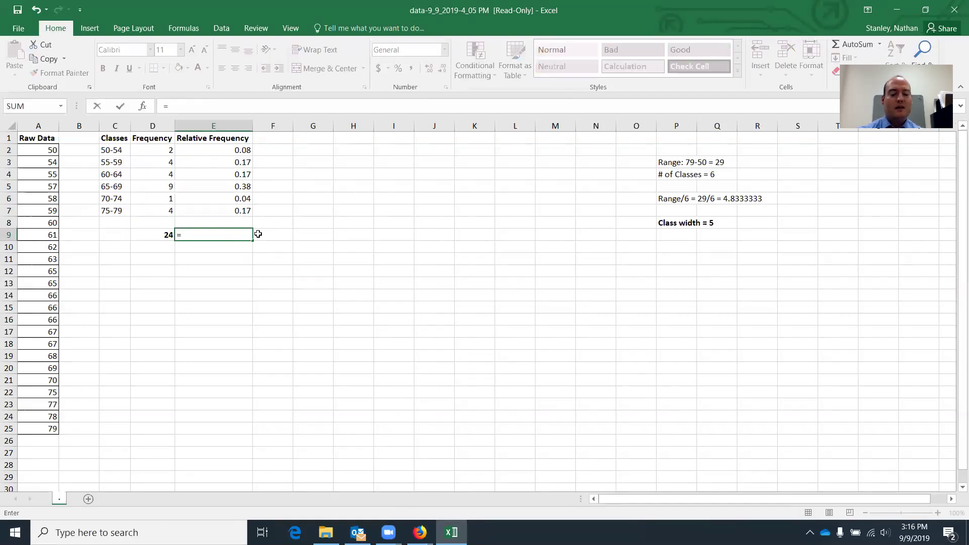
pyautogui.write('SUM')
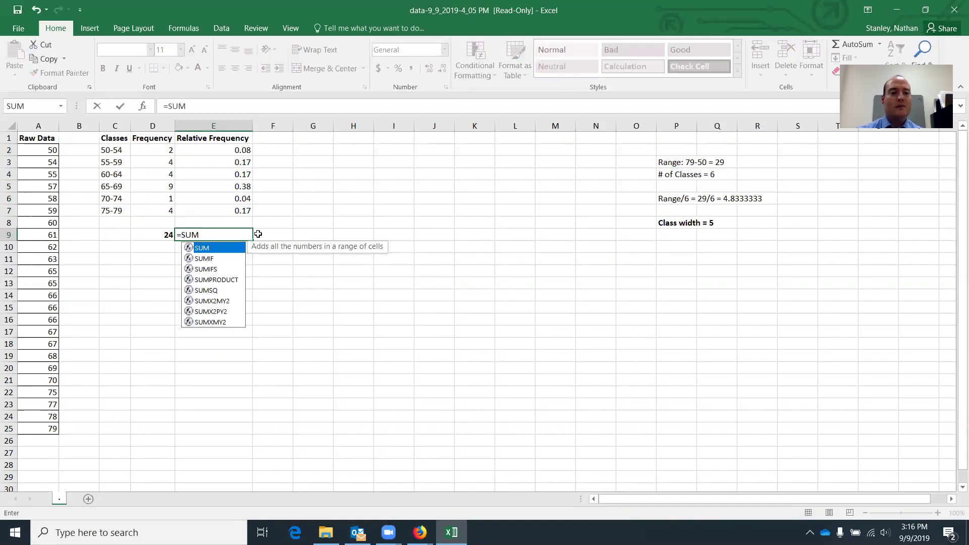
pyautogui.write('(')
pyautogui.moveTo(230, 150); pyautogui.dragTo(238, 210)
pyautogui.write(')')
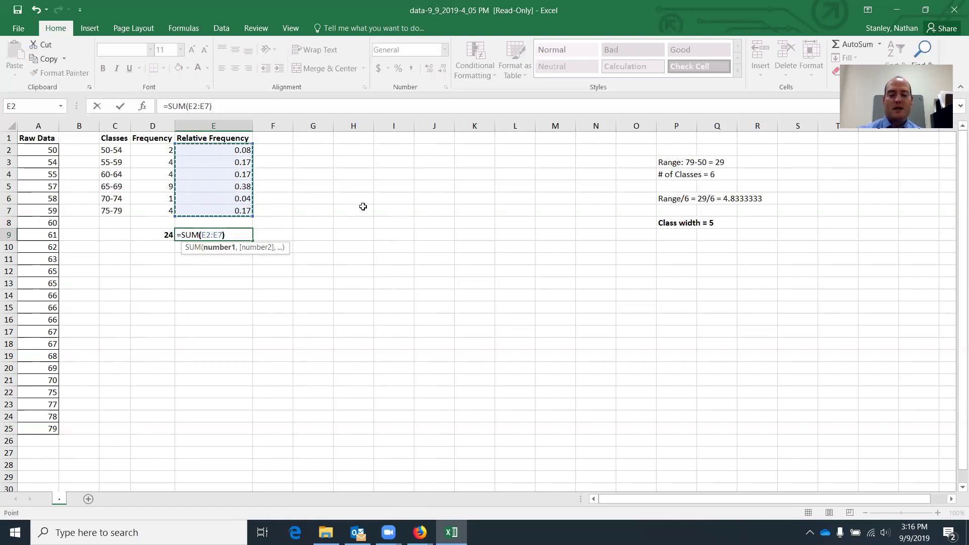
pyautogui.press('Return')
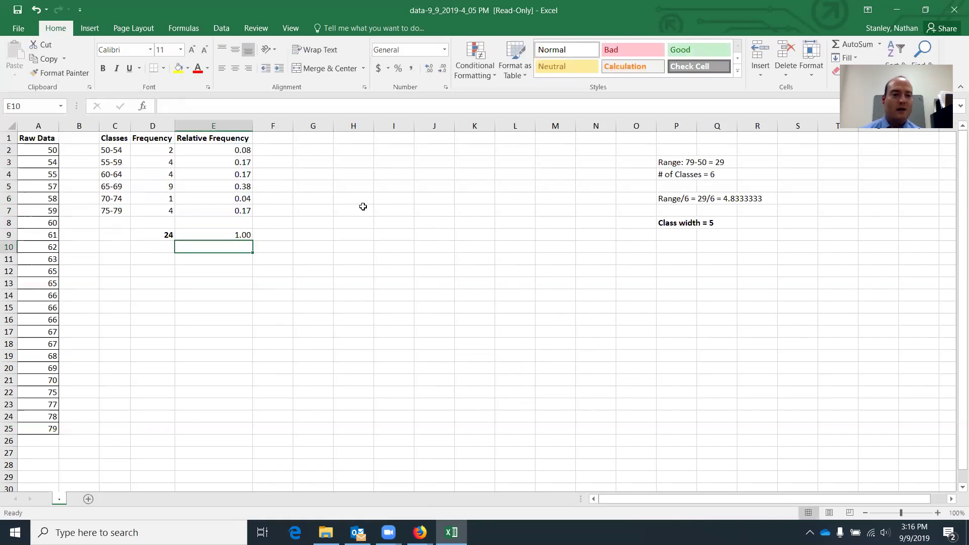
pyautogui.click(249, 233)
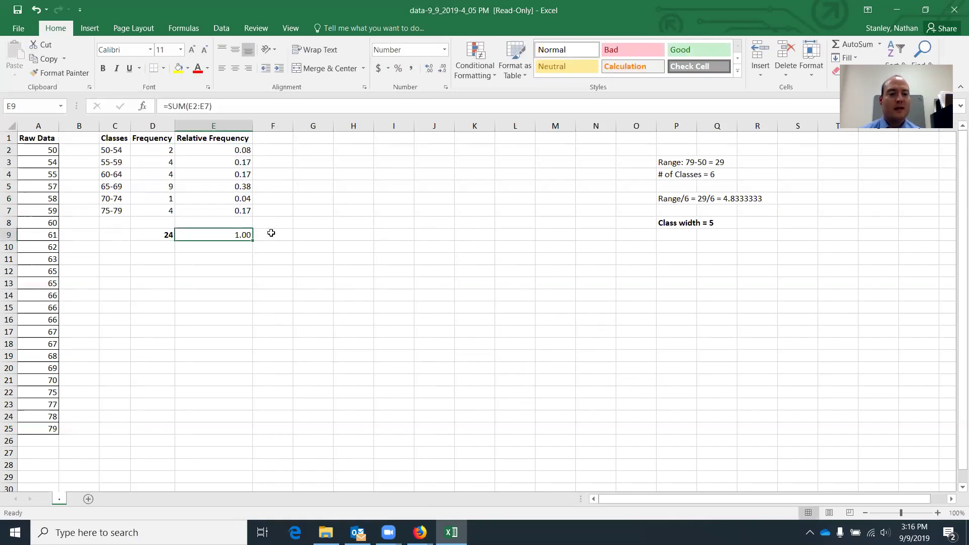
pyautogui.click(103, 68)
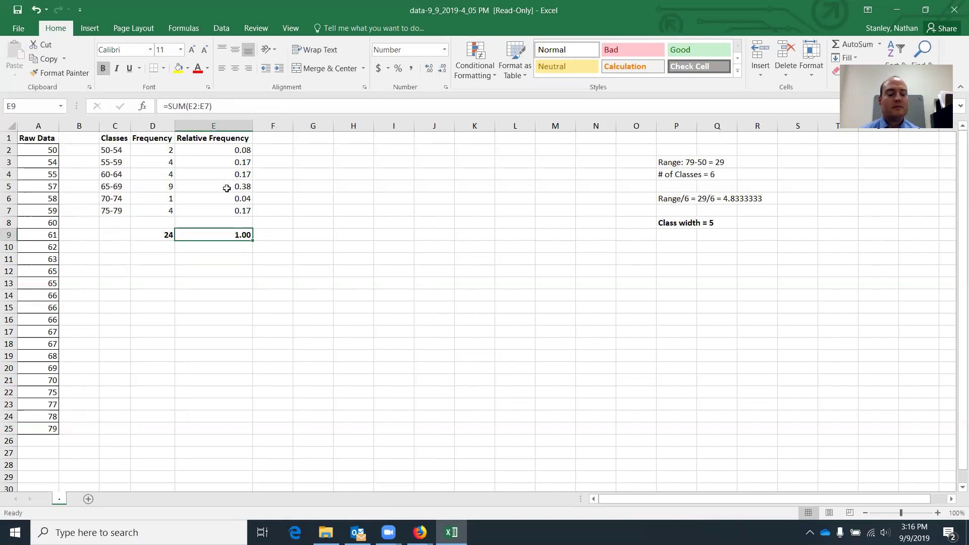
# Insert the recommended clustered column chart from the classes and frequencies in C2:D7.
pyautogui.click(274, 137)
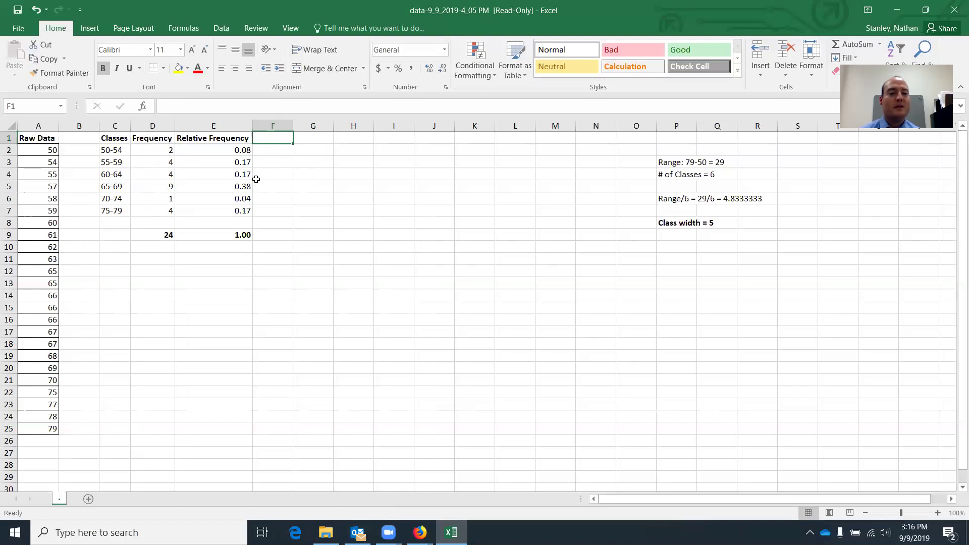
pyautogui.click(118, 151)
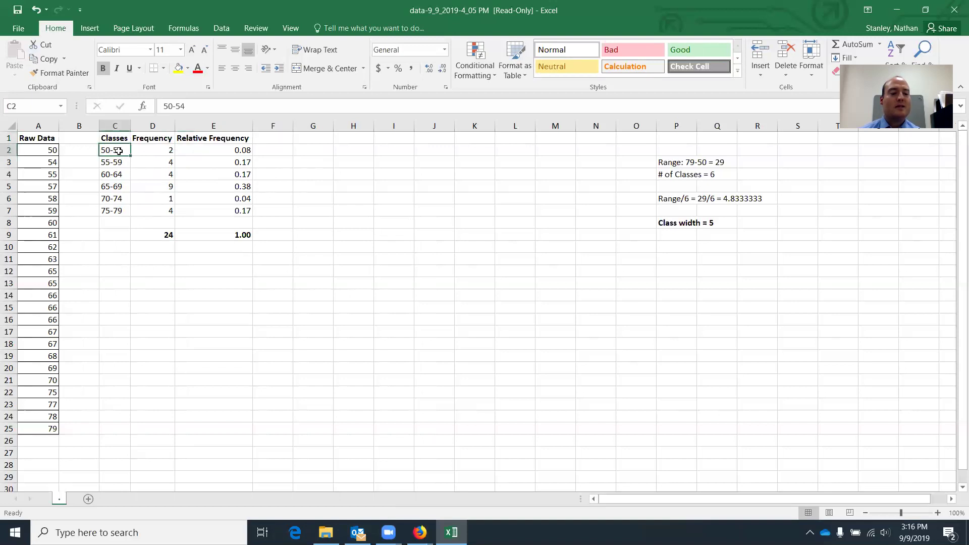
pyautogui.moveTo(118, 151); pyautogui.dragTo(147, 208)
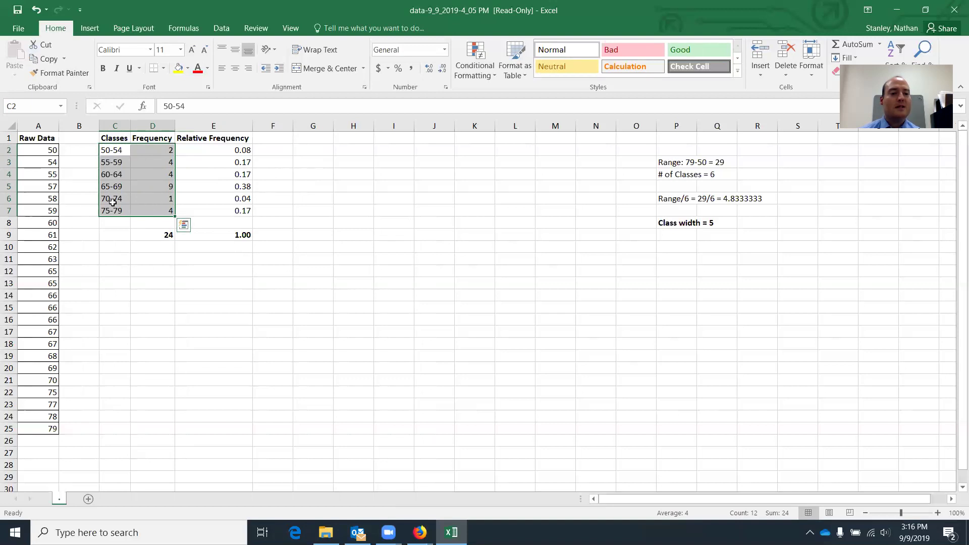
pyautogui.click(92, 29)
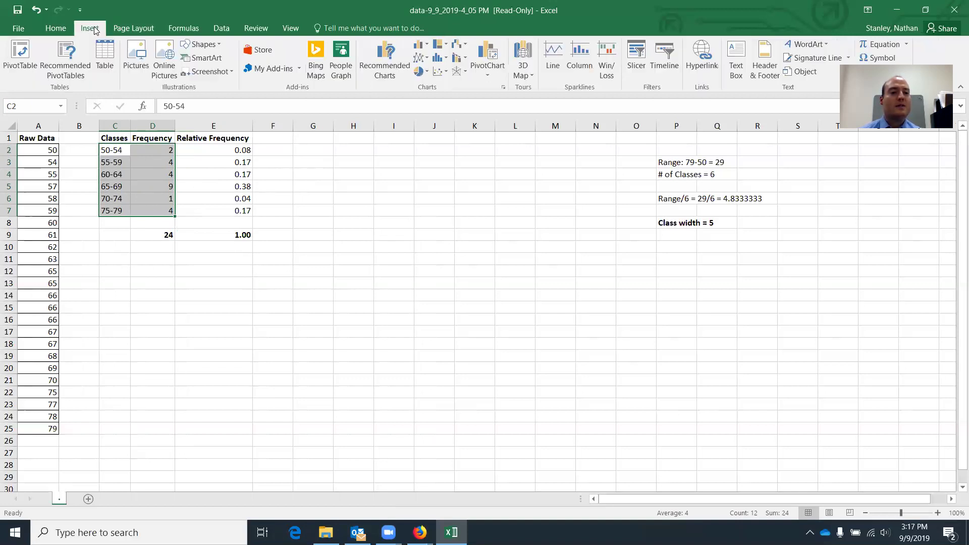
pyautogui.click(387, 55)
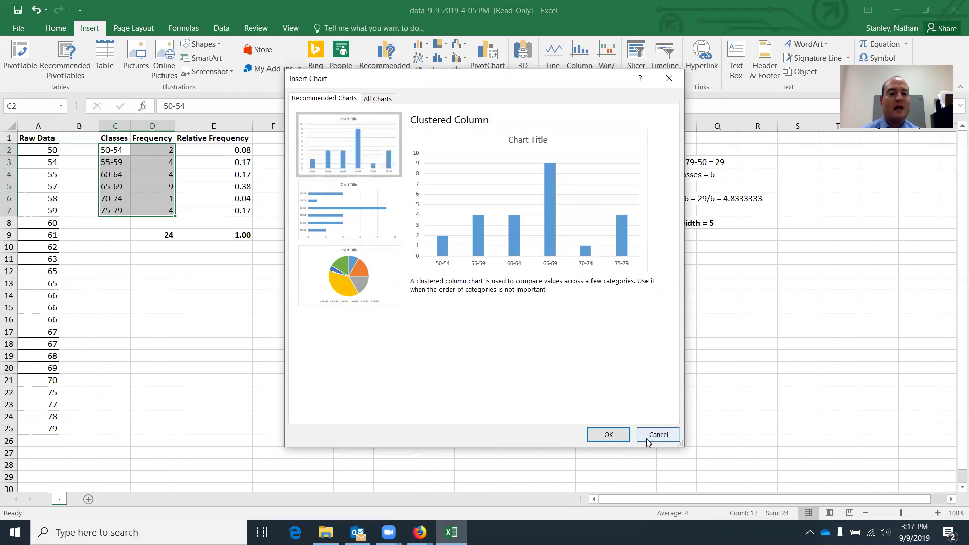
pyautogui.click(609, 435)
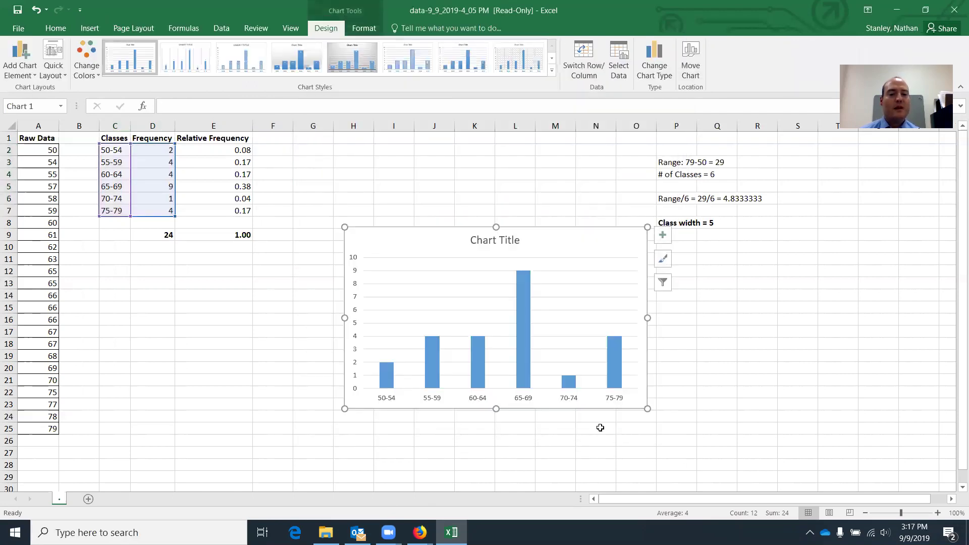
# Title the frequency chart "Frequency Histogram" and move the chart under the frequency table.
pyautogui.click(489, 243)
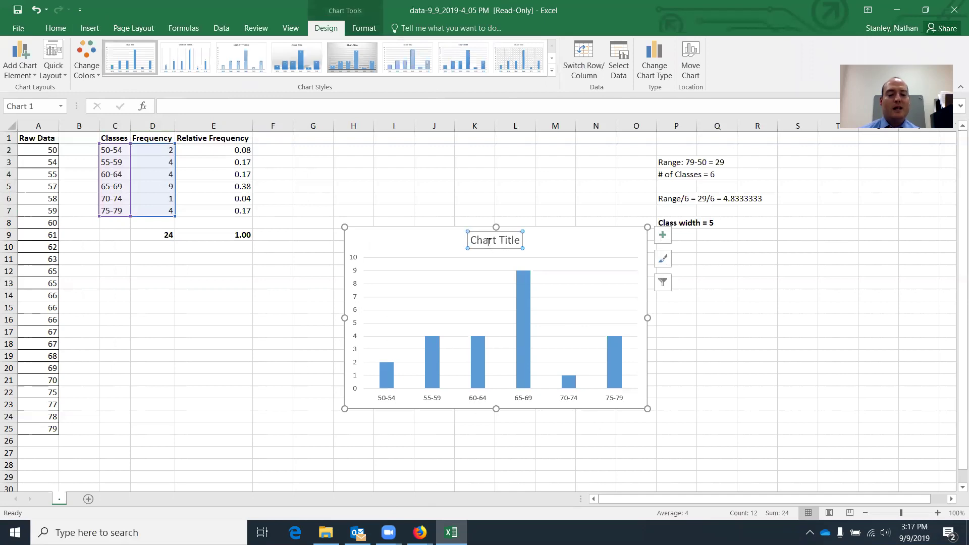
pyautogui.tripleClick(489, 242)
pyautogui.write('F')
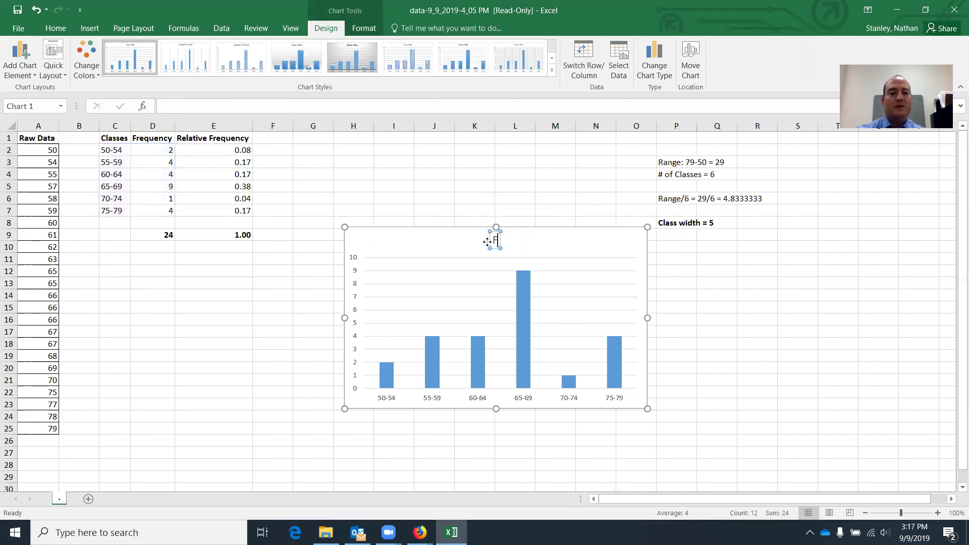
pyautogui.write('requency Histogram')
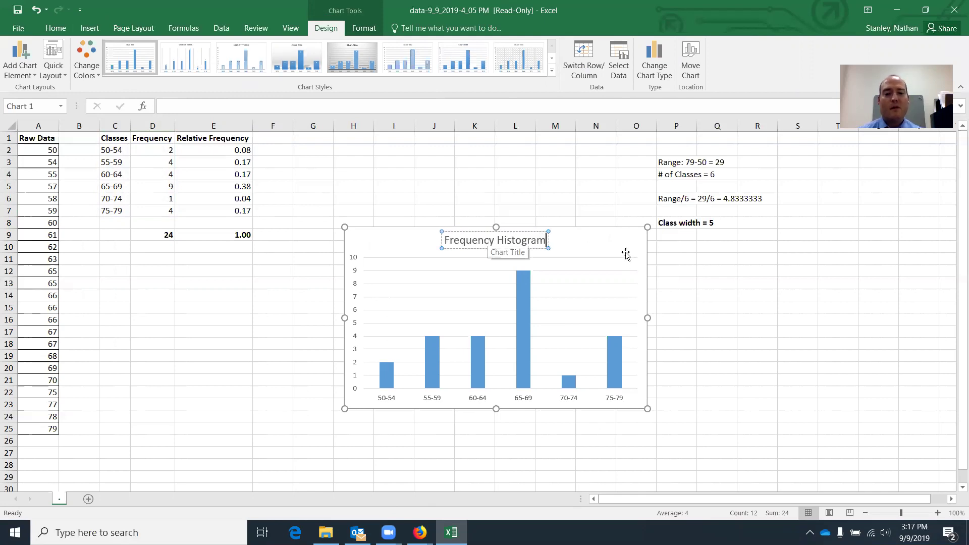
pyautogui.click(603, 253)
pyautogui.moveTo(535, 229); pyautogui.dragTo(378, 281)
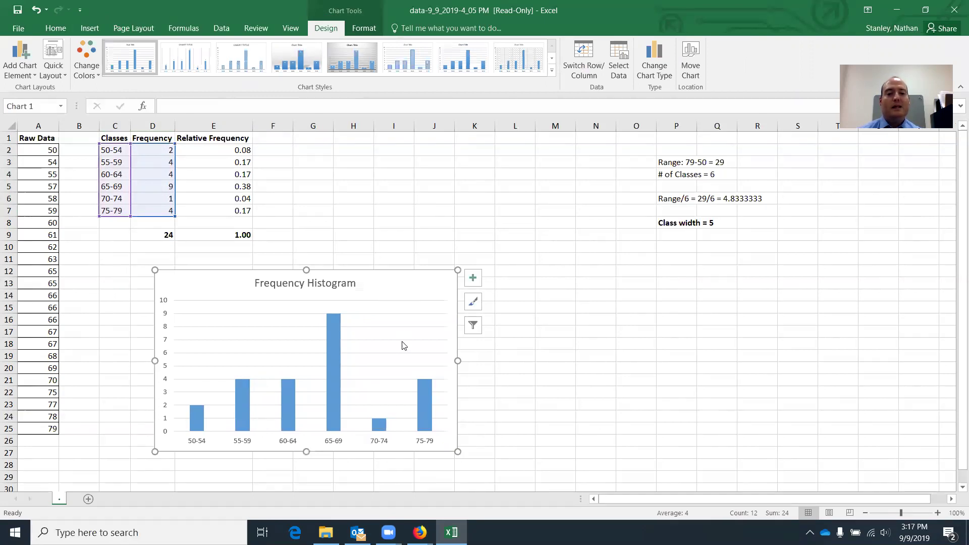
# Set the gap width of the Frequency Histogram's data series to 0%.
pyautogui.rightClick(335, 382)
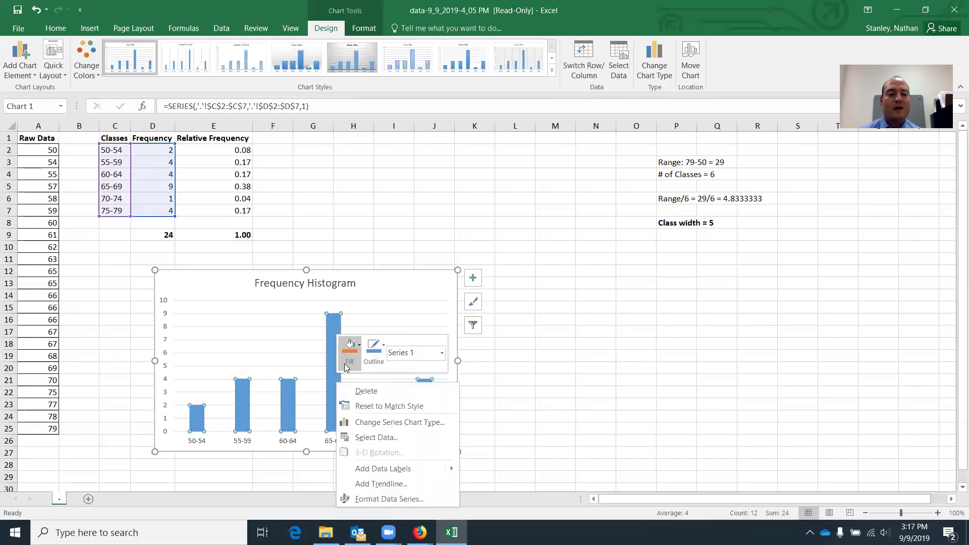
pyautogui.click(388, 499)
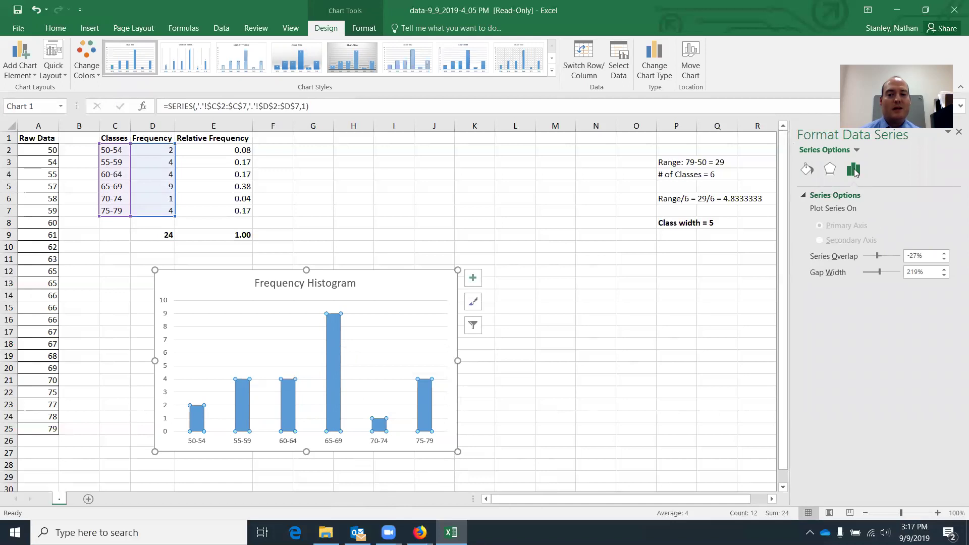
pyautogui.click(858, 148)
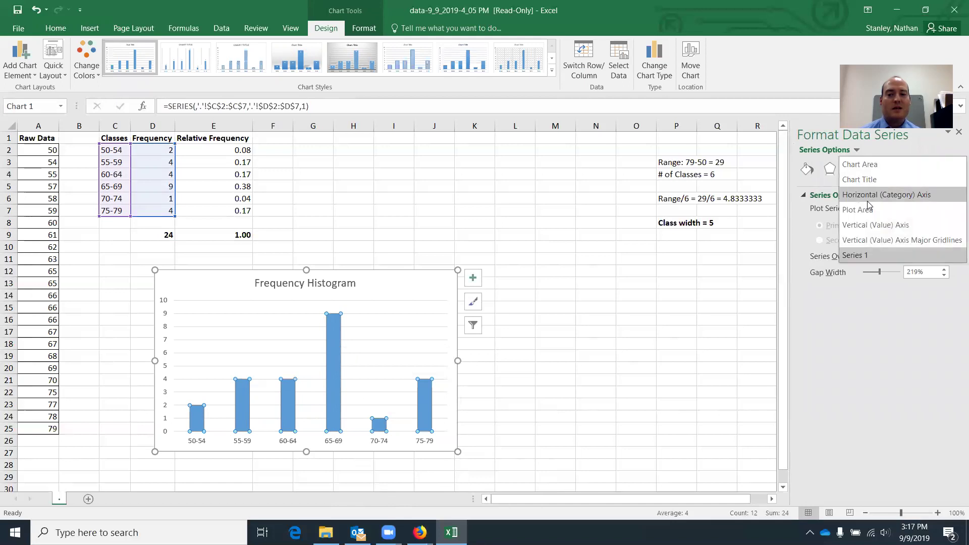
pyautogui.click(857, 150)
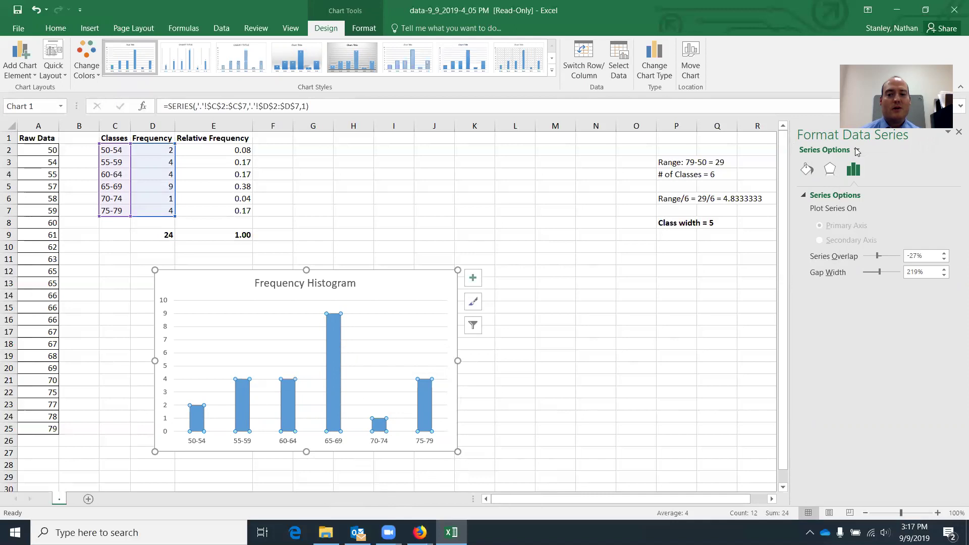
pyautogui.click(856, 150)
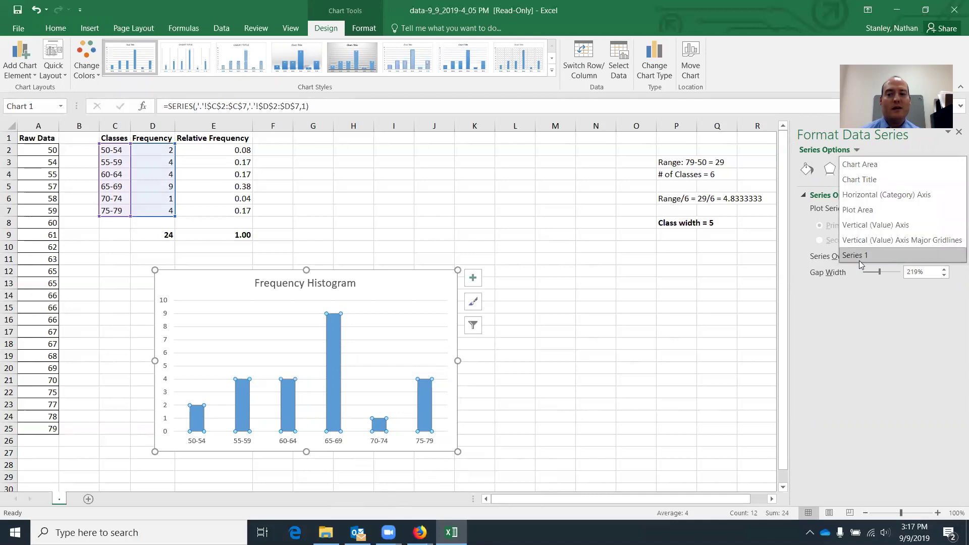
pyautogui.click(859, 259)
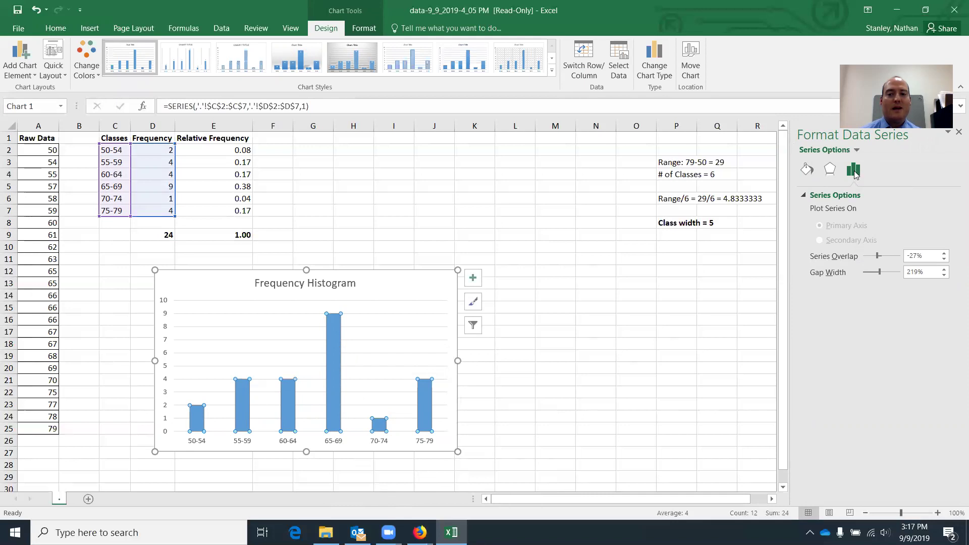
pyautogui.moveTo(879, 275); pyautogui.dragTo(860, 275)
pyautogui.click(608, 353)
pyautogui.click(577, 321)
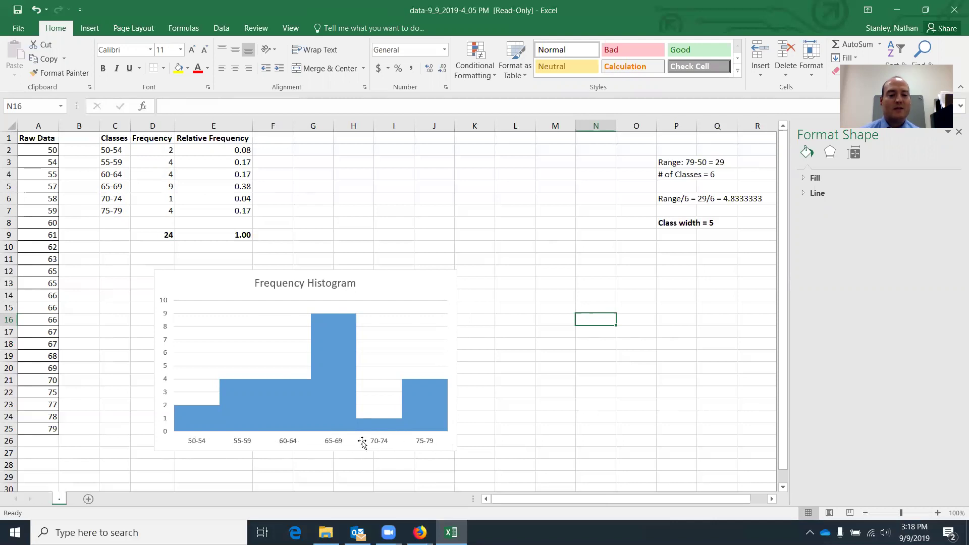
# Give the Frequency Histogram's bars an orange fill and automatic black outline, and move the chart so it starts around column B, row 14.
pyautogui.click(316, 404)
pyautogui.rightClick(329, 385)
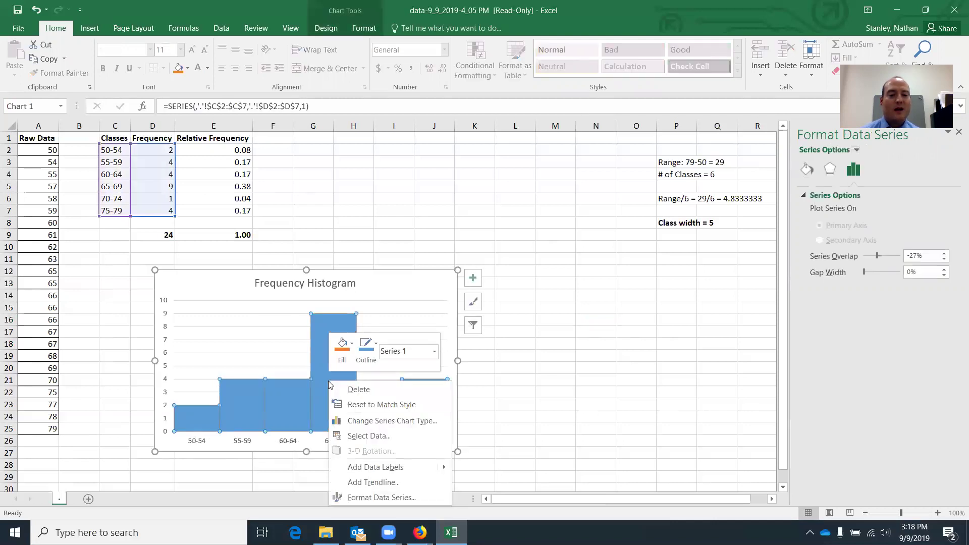
pyautogui.click(341, 347)
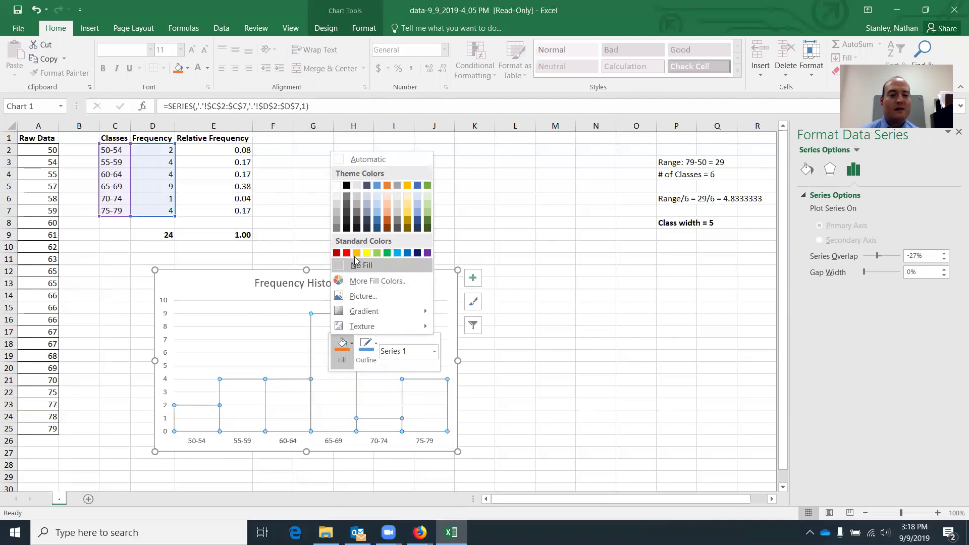
pyautogui.click(356, 250)
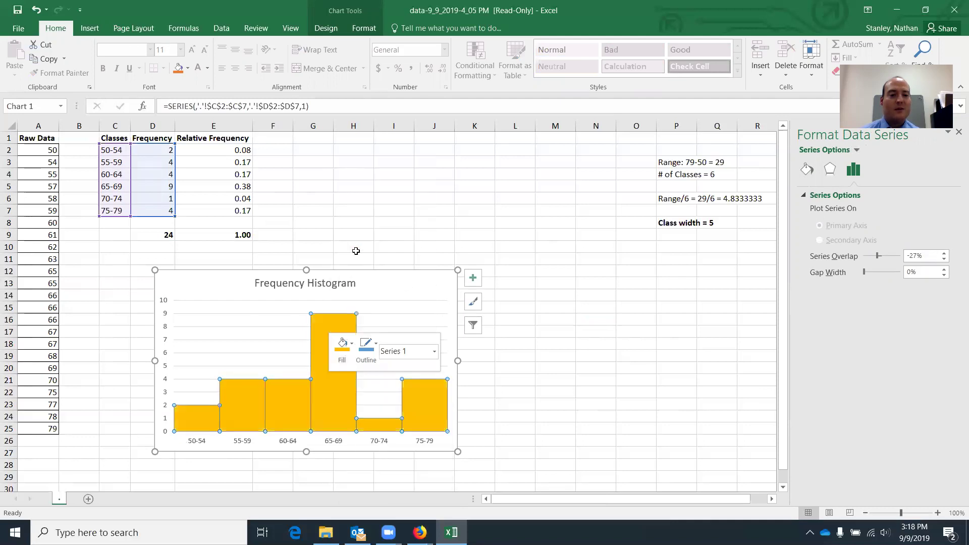
pyautogui.click(376, 345)
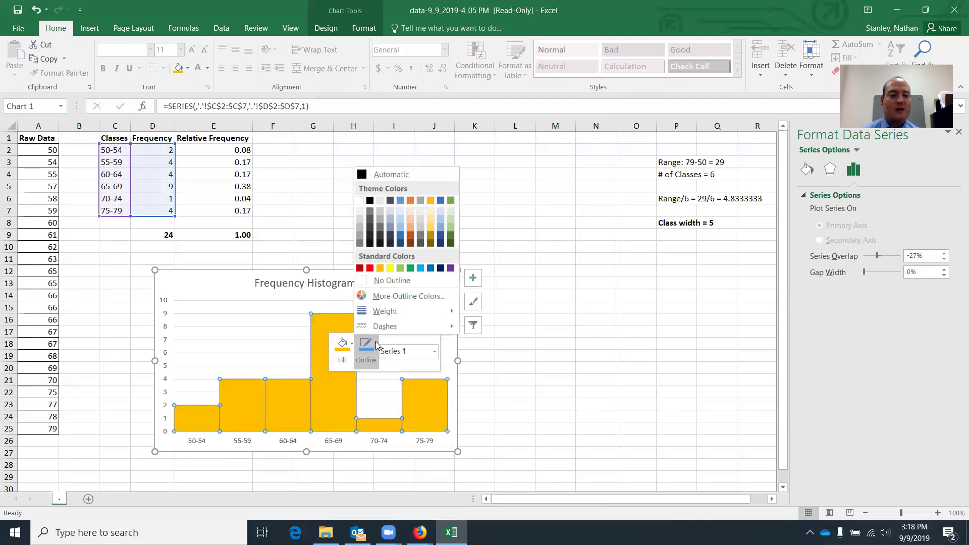
pyautogui.click(393, 174)
pyautogui.click(502, 404)
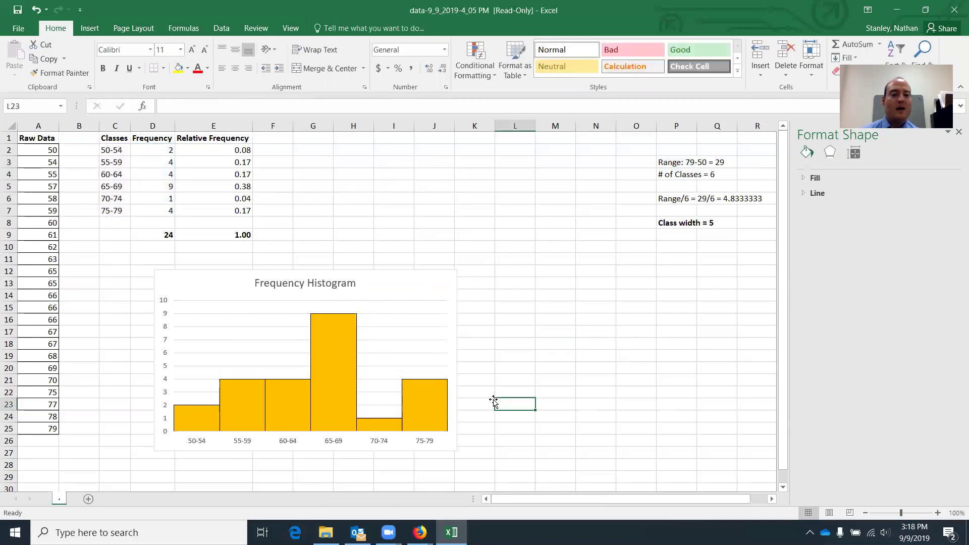
pyautogui.moveTo(316, 281); pyautogui.dragTo(303, 296)
pyautogui.click(526, 307)
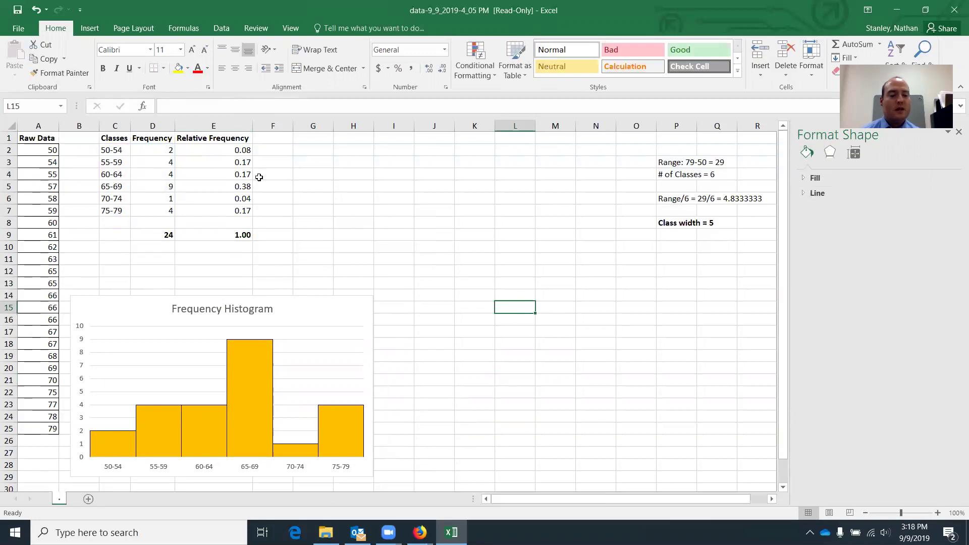
# Insert the recommended clustered column chart from the classes in C2:C7 and the relative frequencies in E2:E7.
pyautogui.click(117, 150)
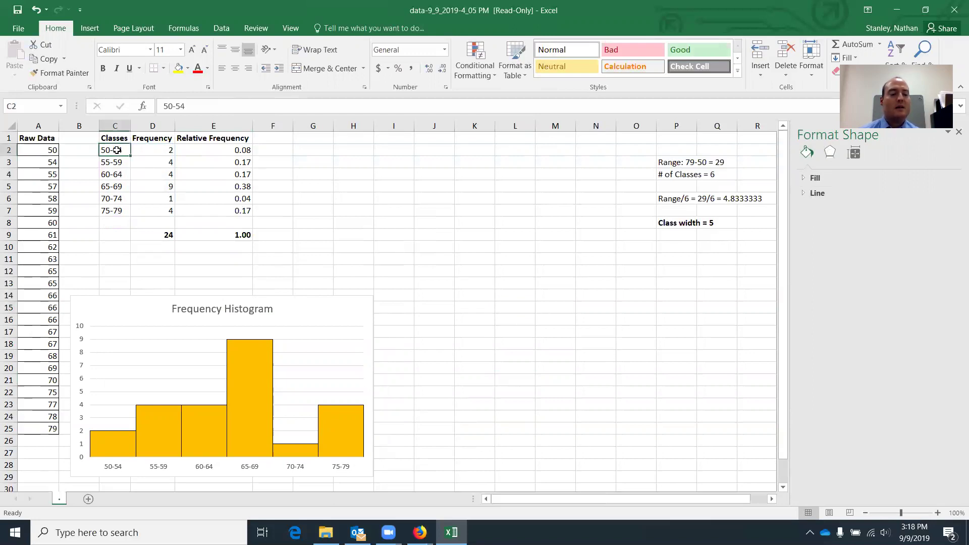
pyautogui.moveTo(117, 151); pyautogui.dragTo(115, 211)
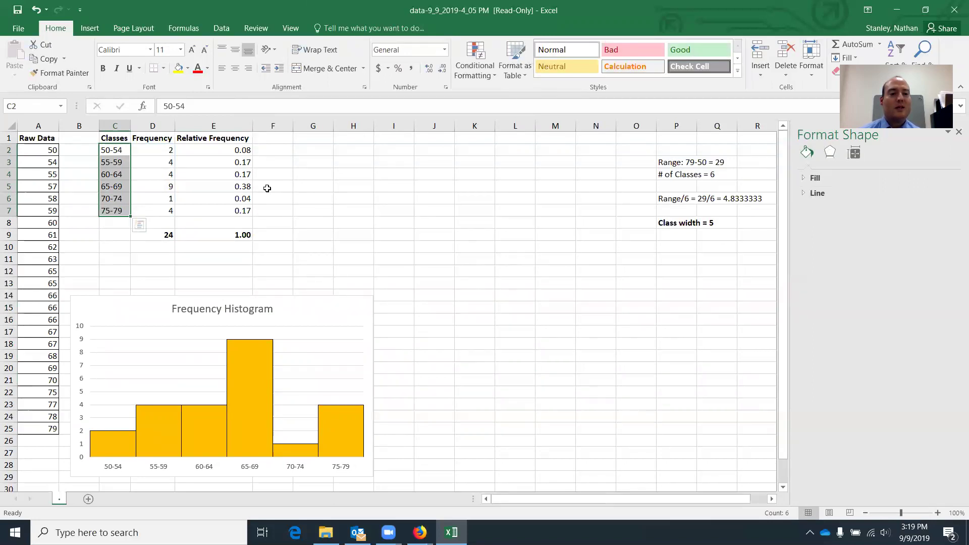
pyautogui.keyDown('ctrl'); pyautogui.moveTo(243, 150); pyautogui.dragTo(245, 209); pyautogui.keyUp('ctrl')
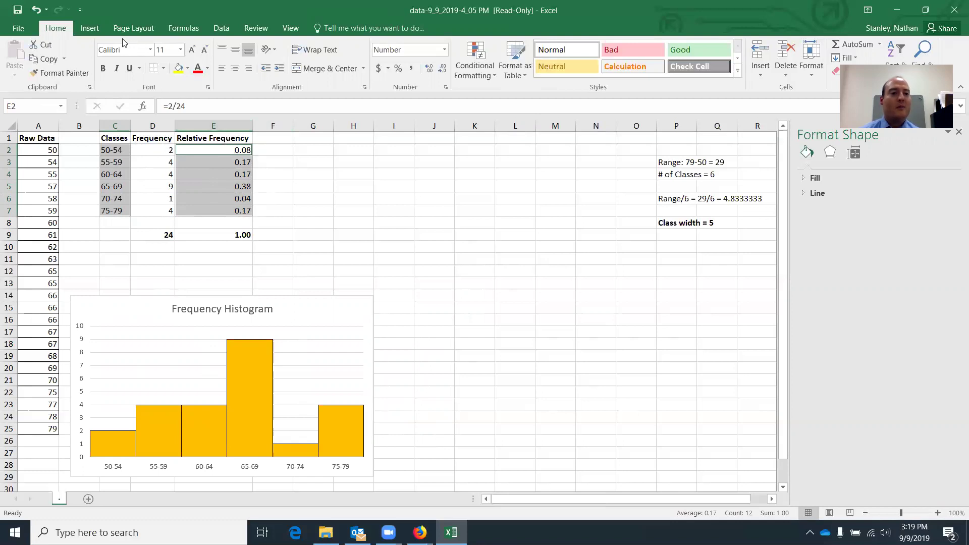
pyautogui.click(95, 30)
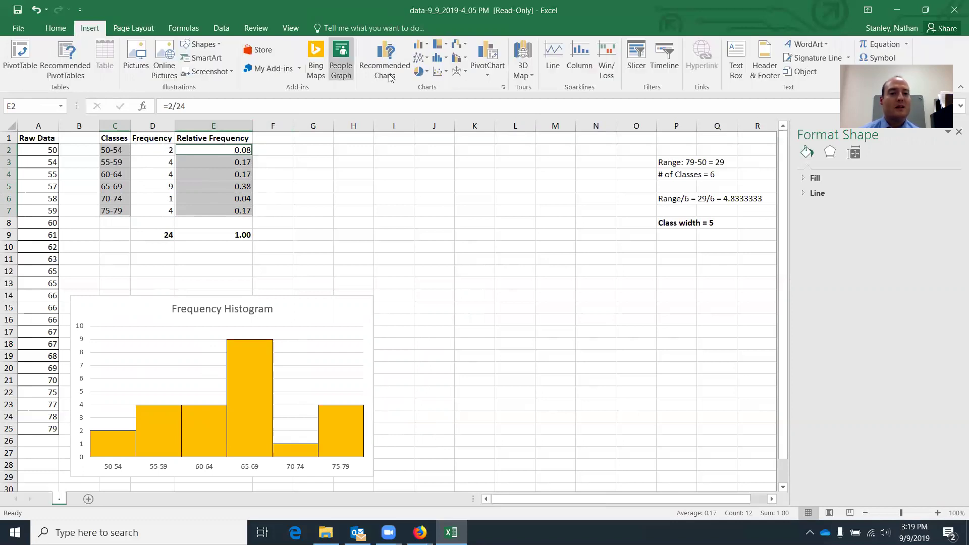
pyautogui.click(381, 52)
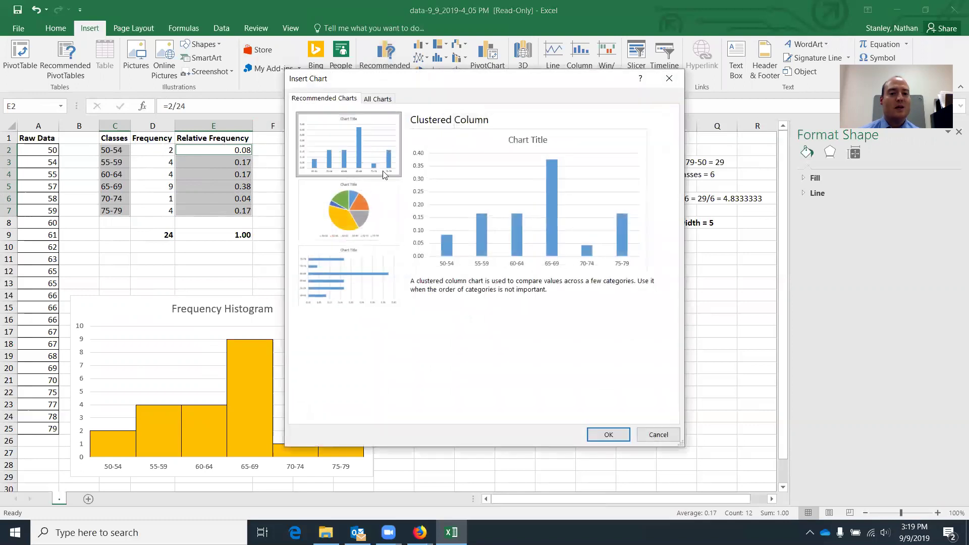
pyautogui.click(608, 435)
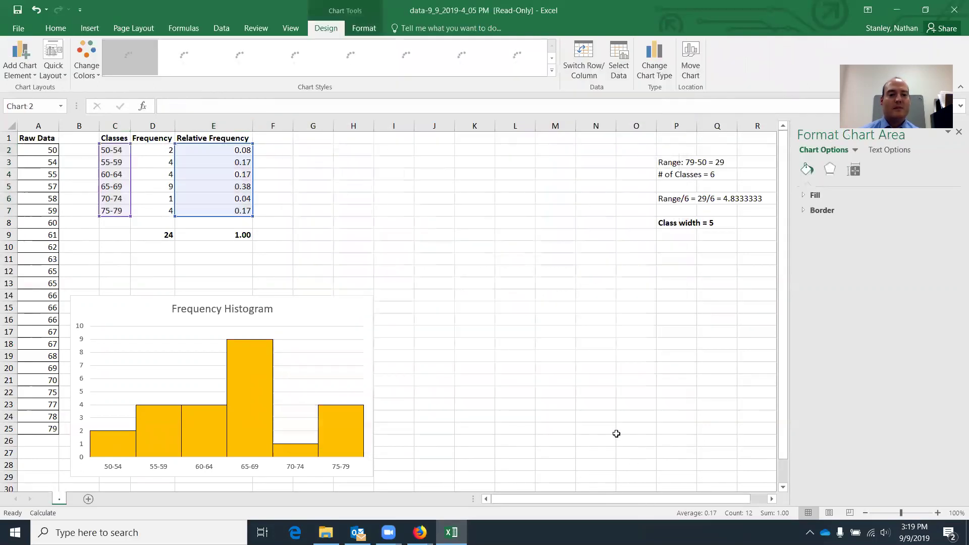
# Title the new relative frequency chart "Relative Frequency Histogram".
pyautogui.click(416, 240)
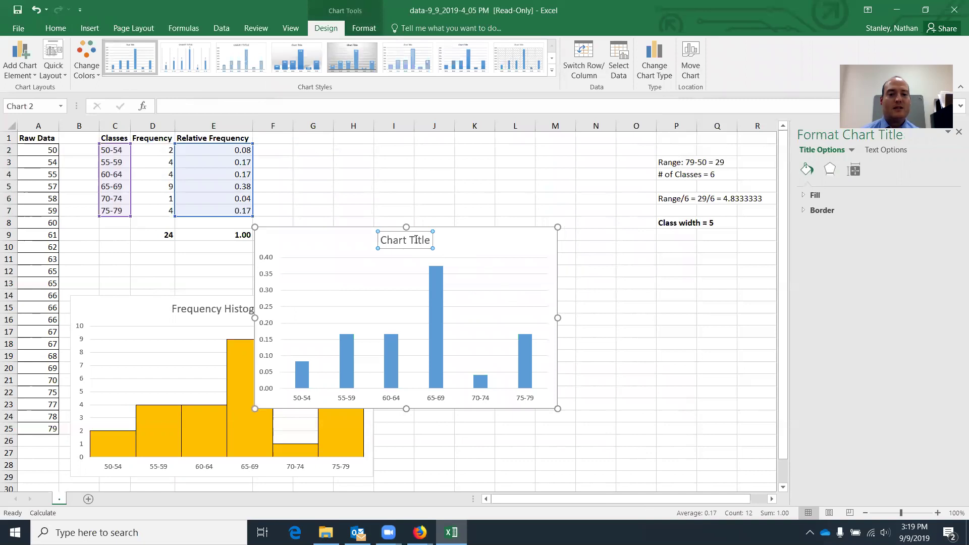
pyautogui.tripleClick(416, 241)
pyautogui.write('Relative Frequency Histogram')
pyautogui.click(479, 366)
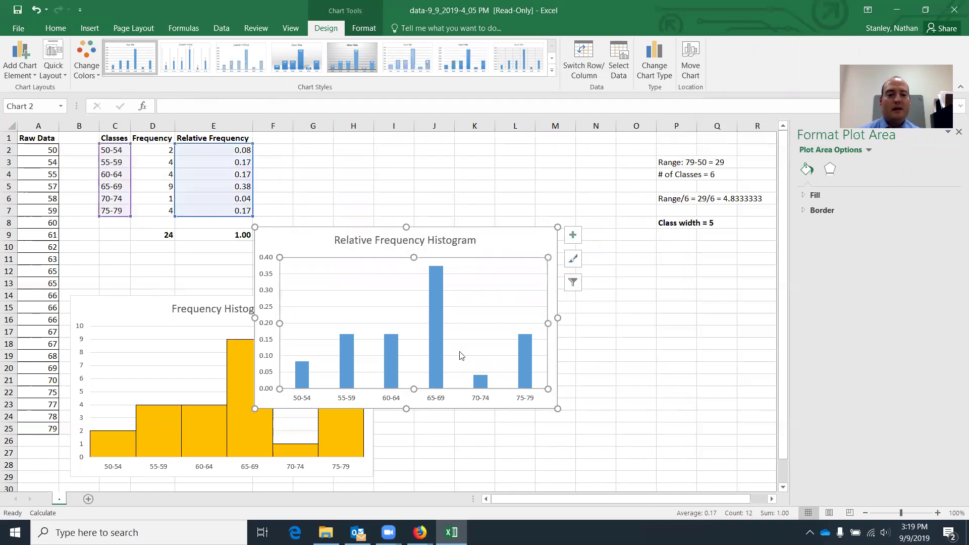
# Set the gap width of the Relative Frequency Histogram's data series to 0%.
pyautogui.rightClick(434, 338)
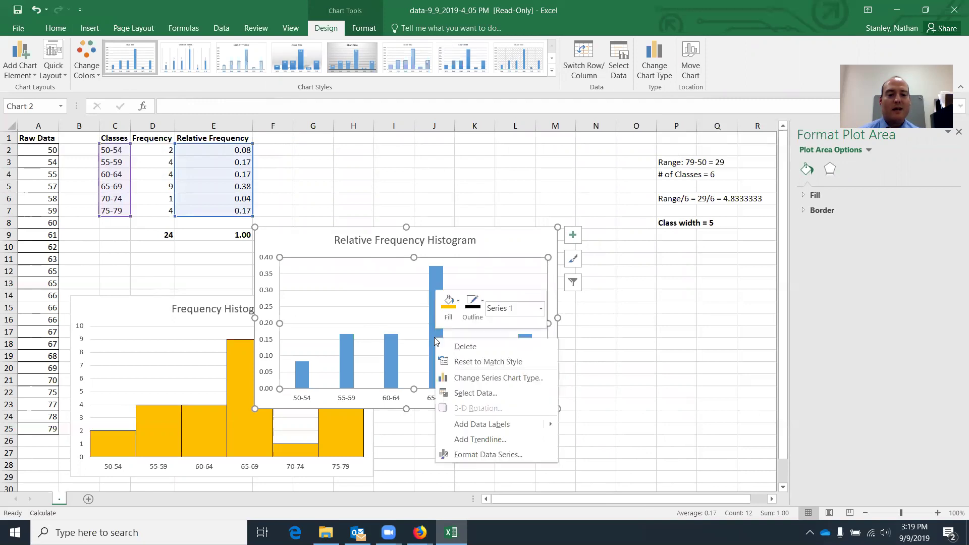
pyautogui.click(469, 455)
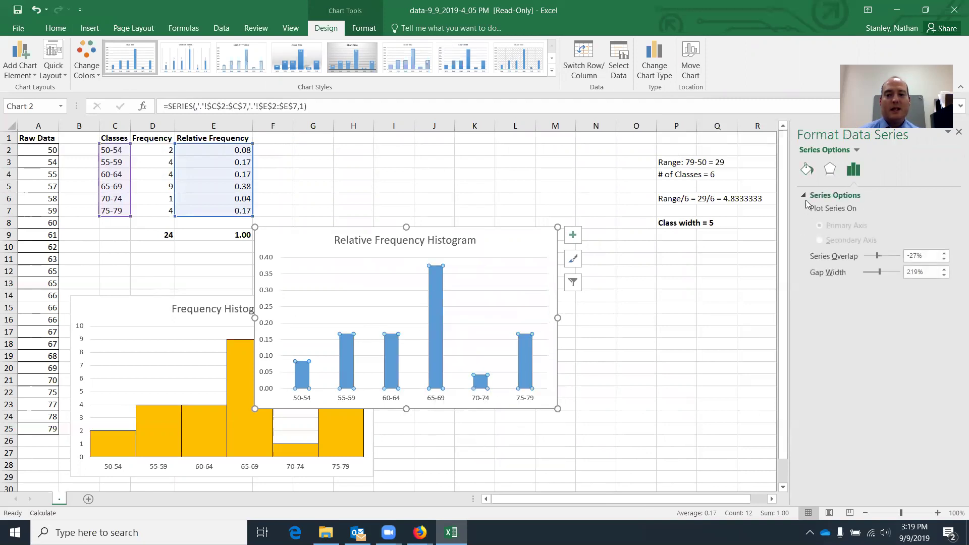
pyautogui.click(856, 150)
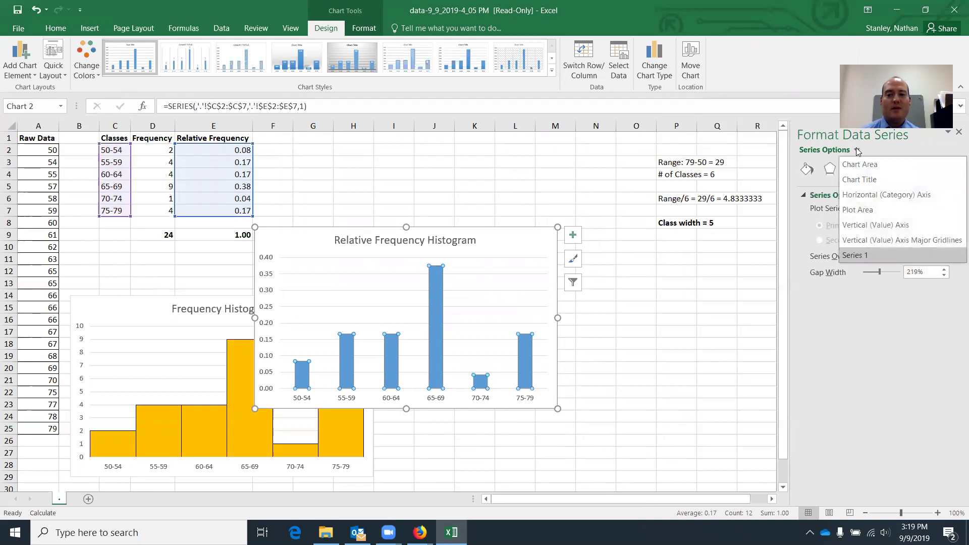
pyautogui.click(857, 150)
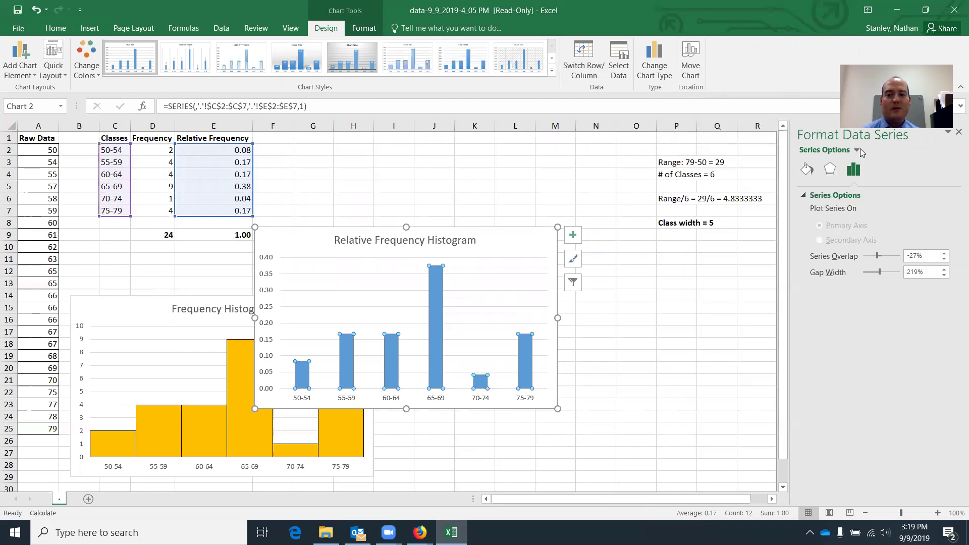
pyautogui.click(858, 150)
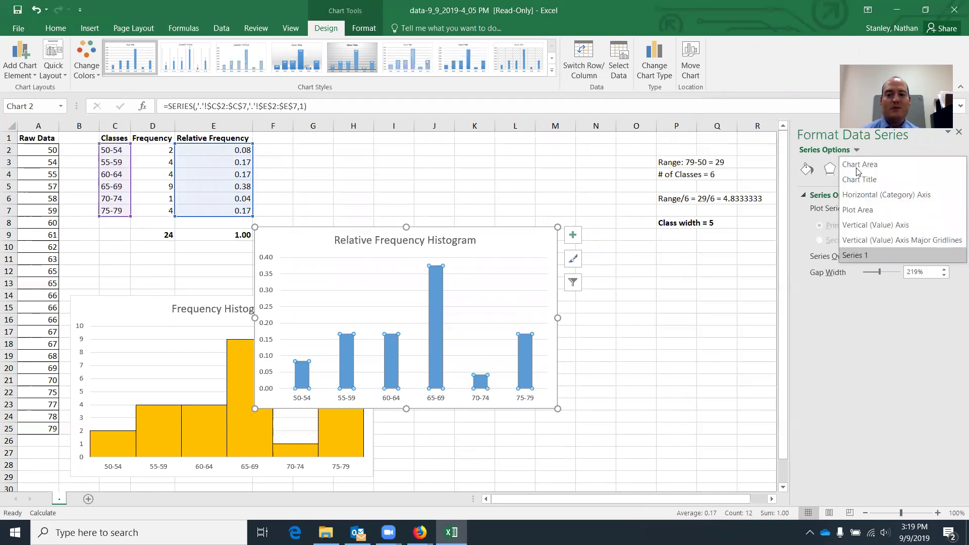
pyautogui.click(863, 254)
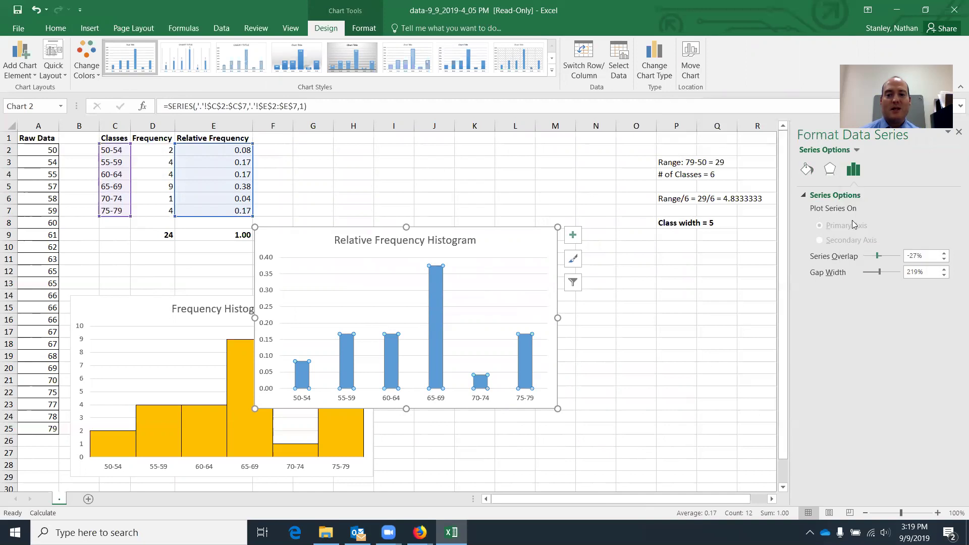
pyautogui.click(856, 149)
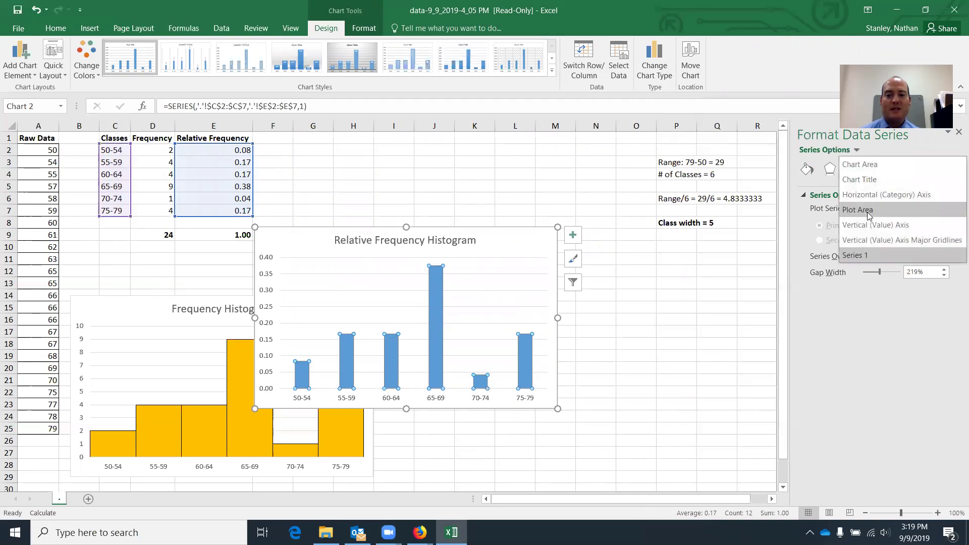
pyautogui.click(858, 256)
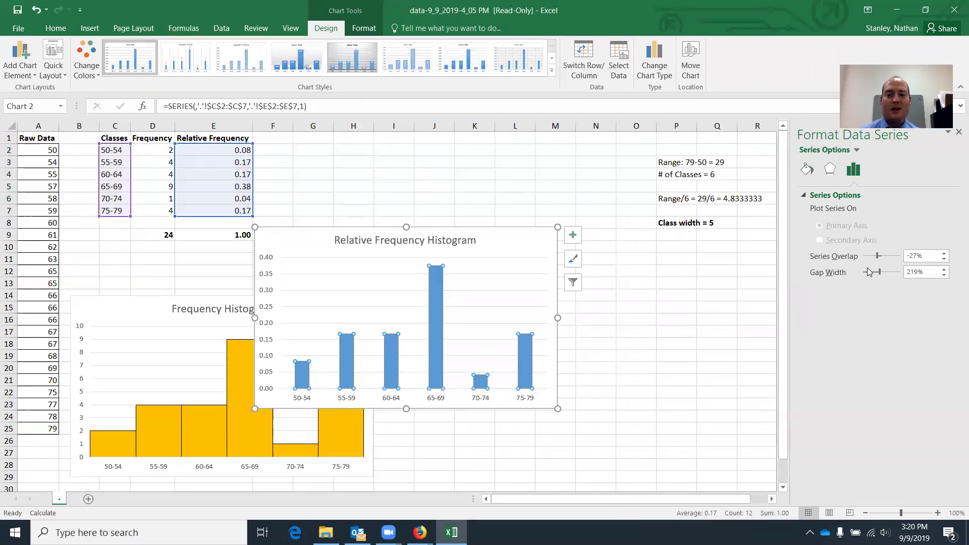
pyautogui.moveTo(879, 273); pyautogui.dragTo(865, 273)
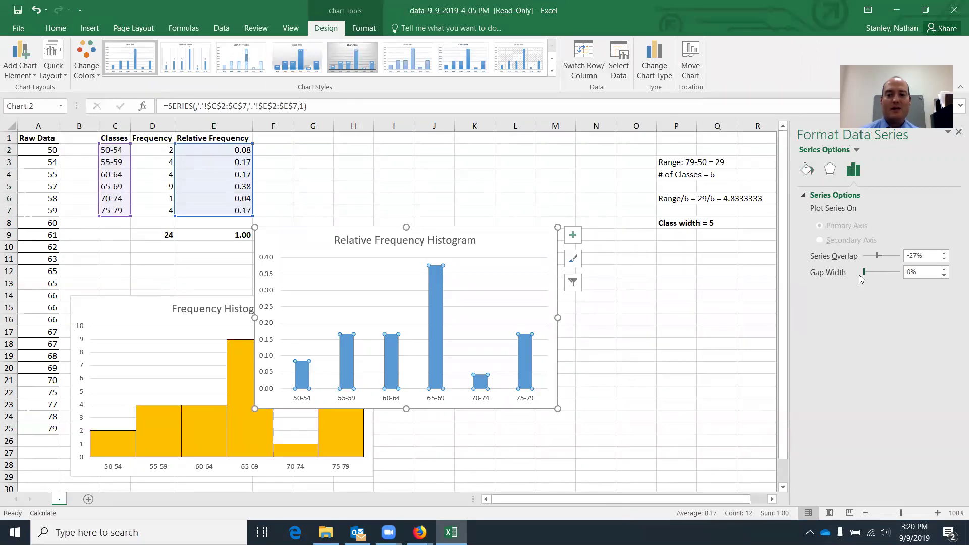
pyautogui.click(621, 406)
# Give the Relative Frequency Histogram's bars a light green fill and a black outline.
pyautogui.rightClick(425, 373)
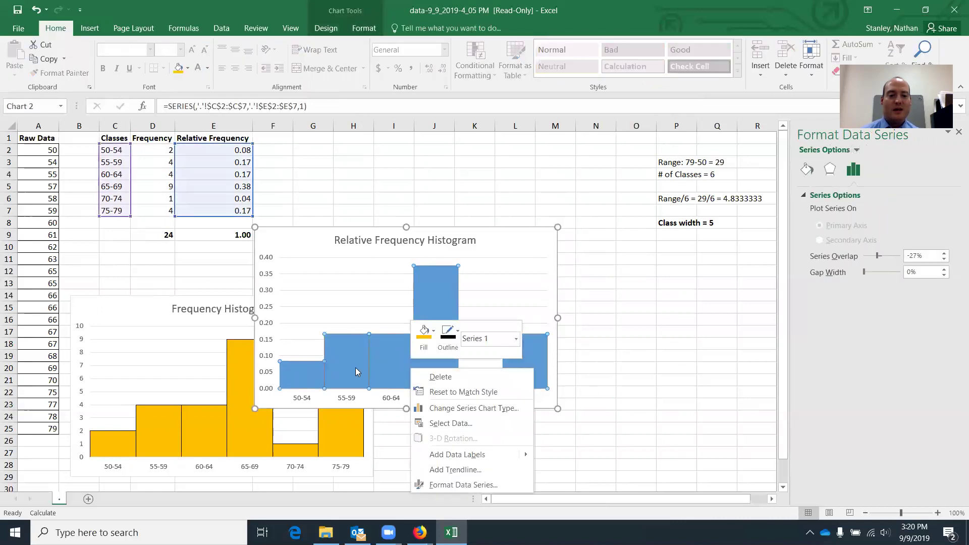
pyautogui.click(436, 333)
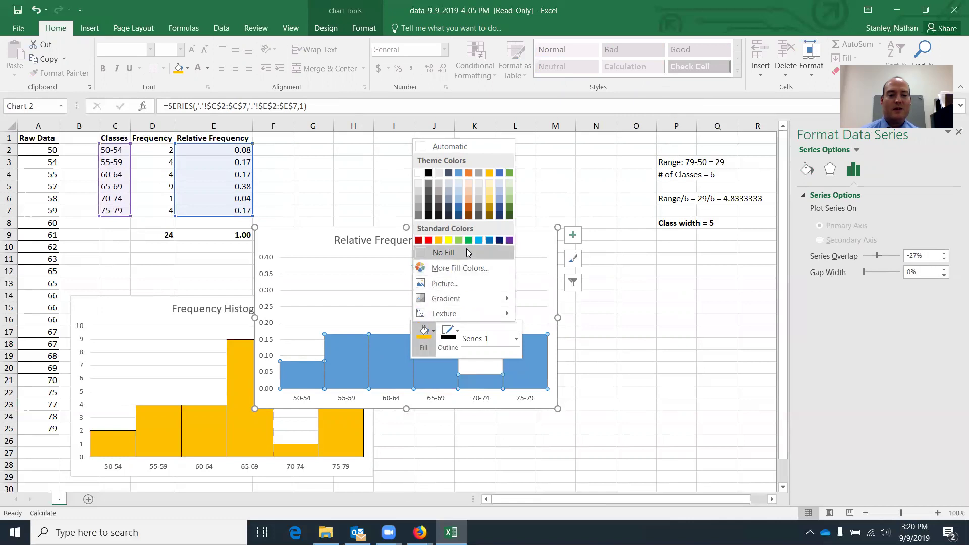
pyautogui.click(459, 241)
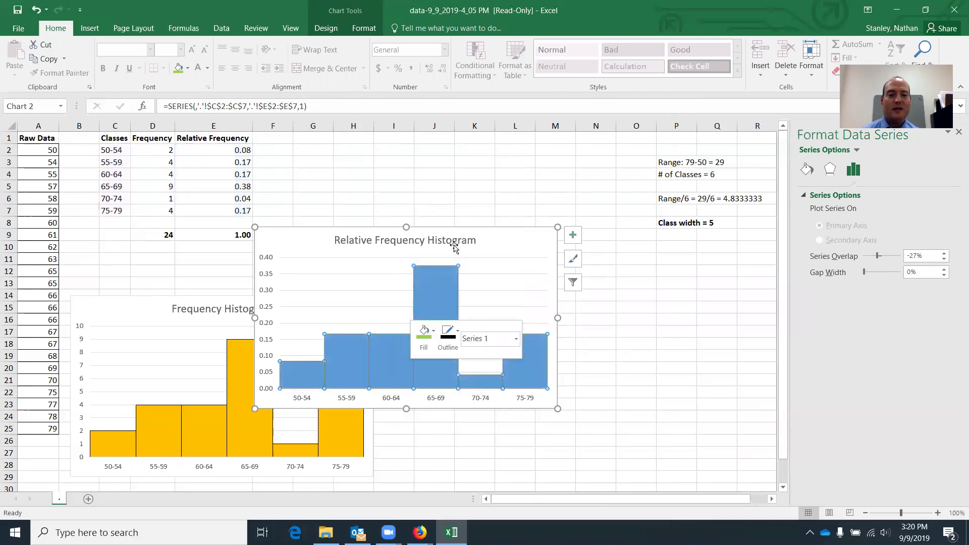
pyautogui.click(453, 332)
pyautogui.click(470, 162)
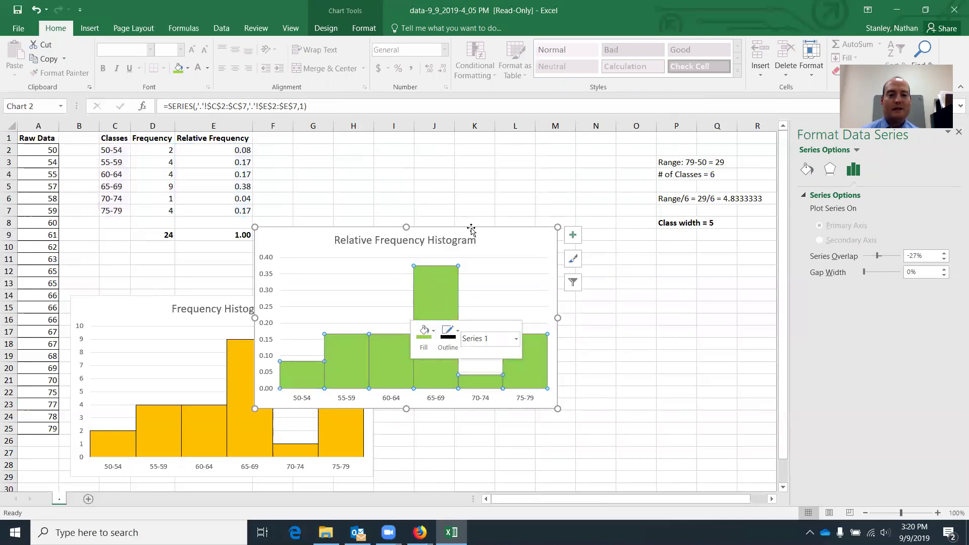
# Move the Relative Frequency Histogram beside the Frequency Histogram so it starts around column I, row 14.
pyautogui.click(607, 359)
pyautogui.moveTo(418, 232); pyautogui.dragTo(560, 300)
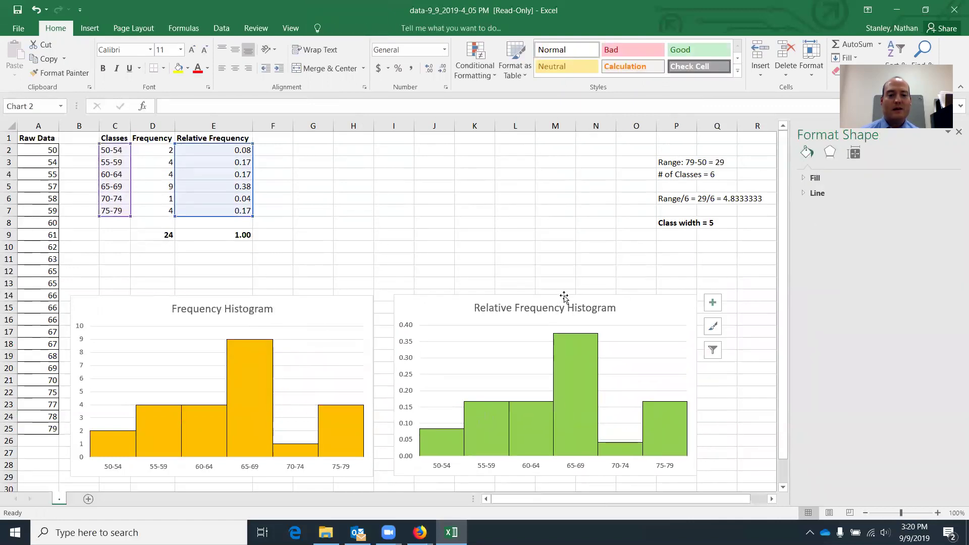
pyautogui.click(688, 272)
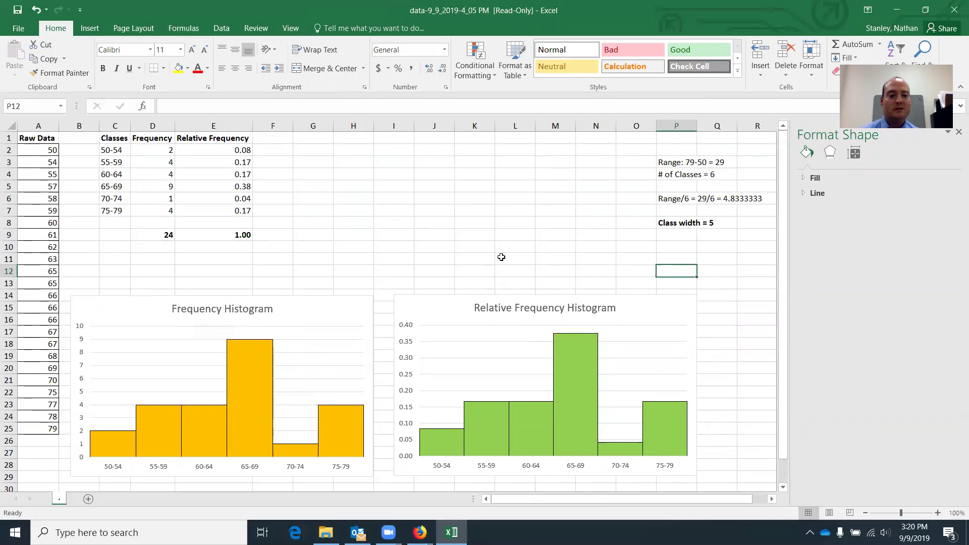
pyautogui.scroll(-1, 501, 258)
pyautogui.scroll(1, 499, 259)
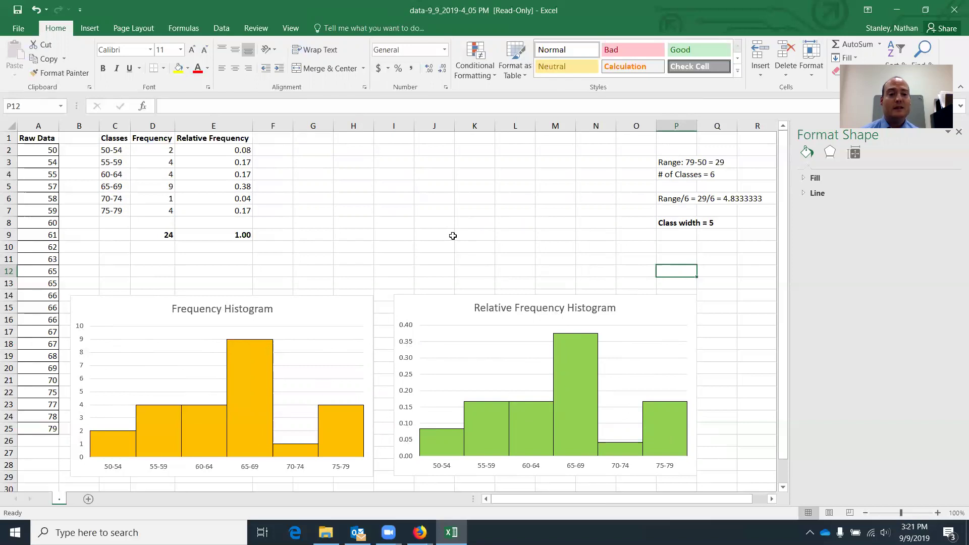
# Enter the bold headers "Class Boundaries" in G1 and "Cumulative Frequency" in H1, and auto-fit column G's width.
pyautogui.click(306, 136)
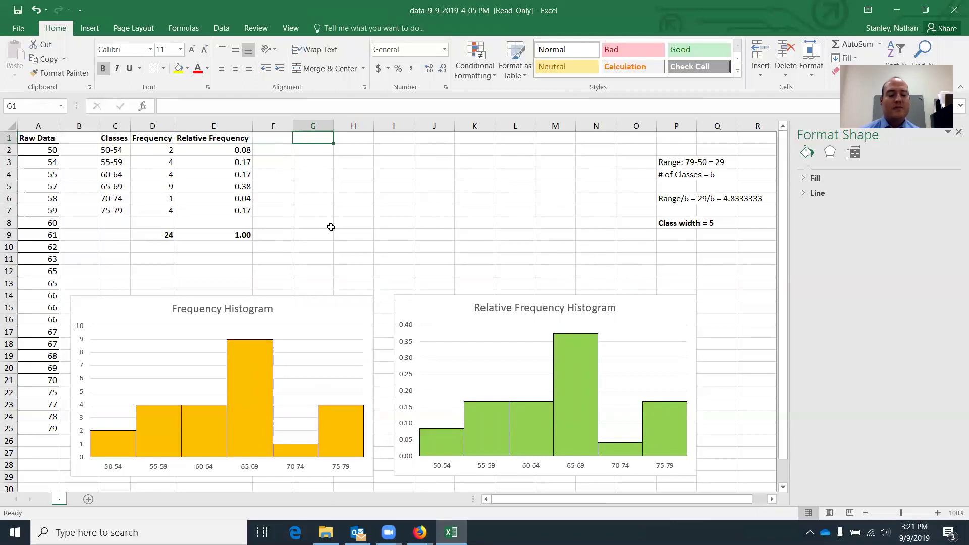
pyautogui.write('Class Boundaries')
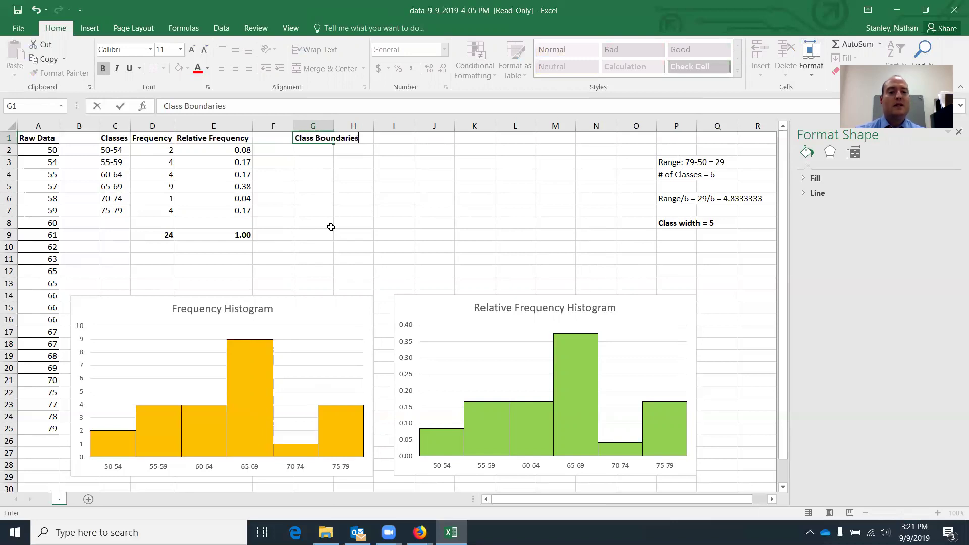
pyautogui.press('Tab')
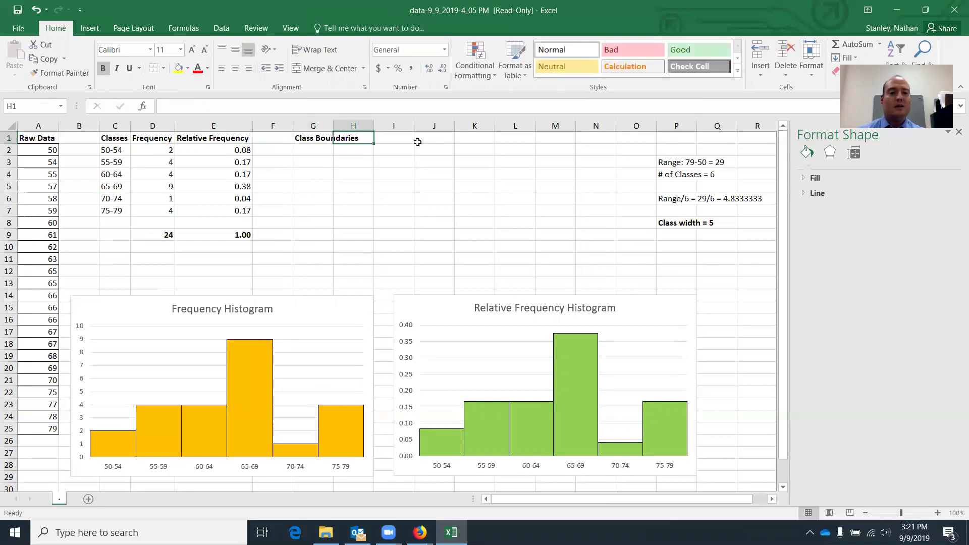
pyautogui.doubleClick(334, 124)
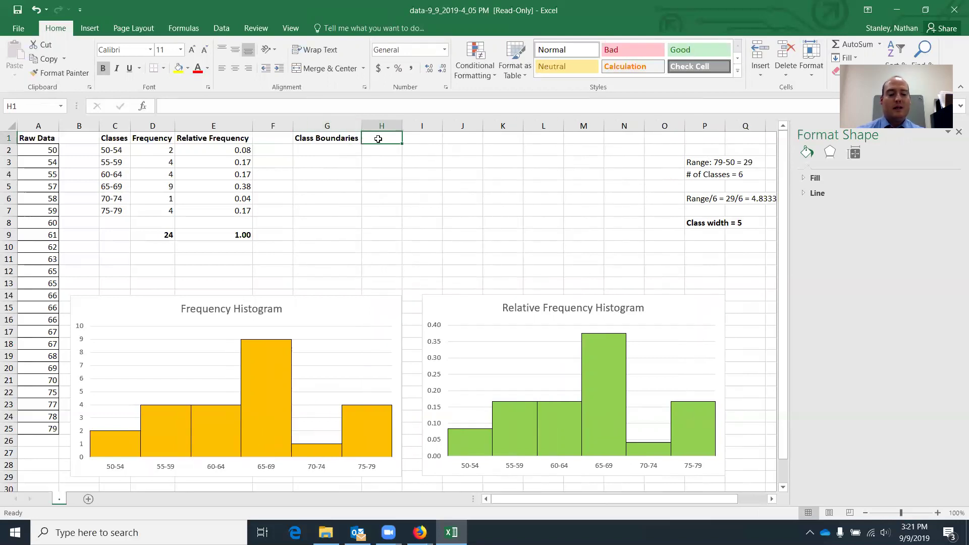
pyautogui.write('Cumulative Frequency')
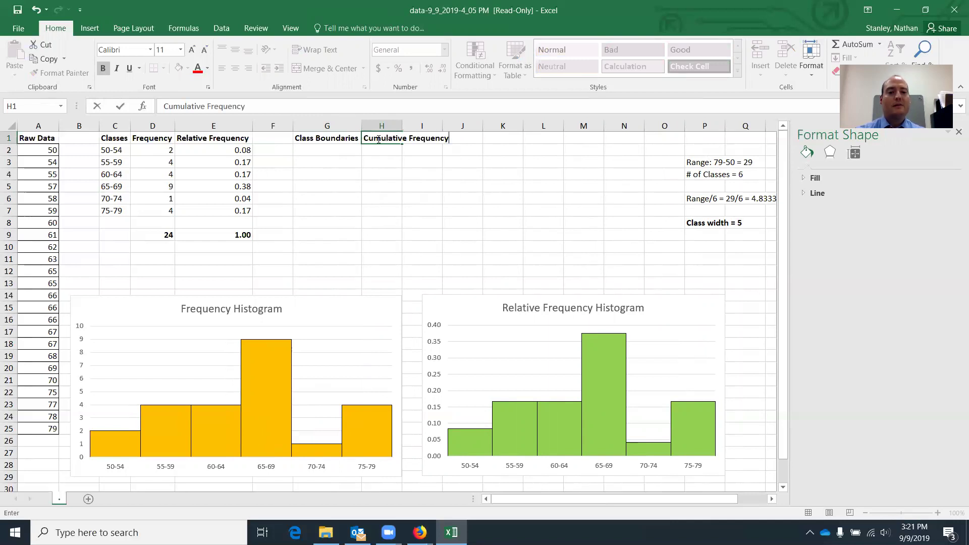
pyautogui.click(404, 172)
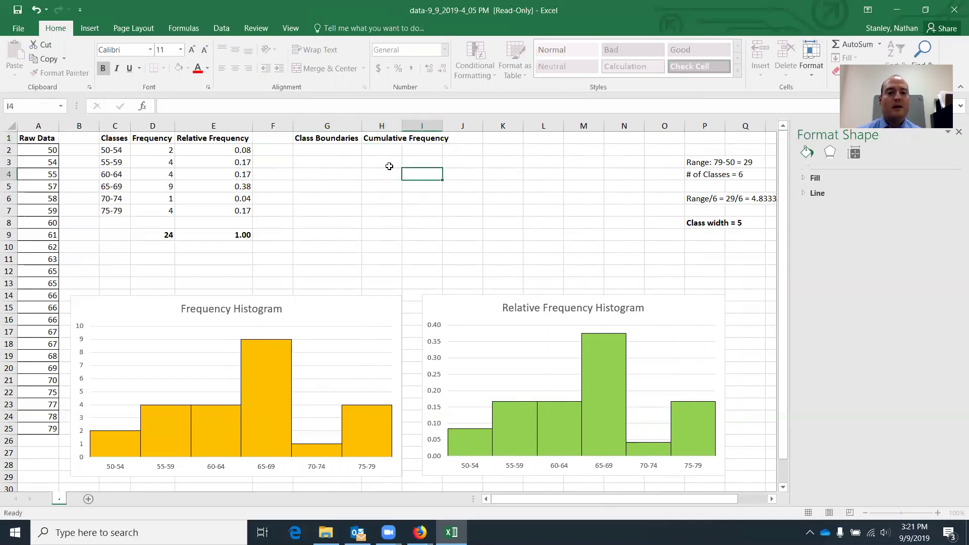
# Examine the limits of the first two classes in C2 and C3 to work out their class boundaries.
pyautogui.click(343, 152)
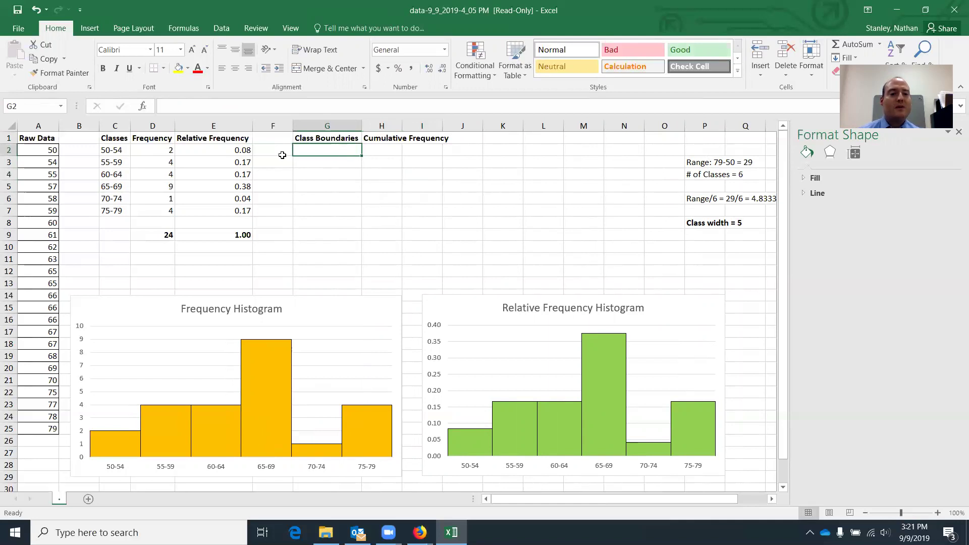
pyautogui.click(121, 150)
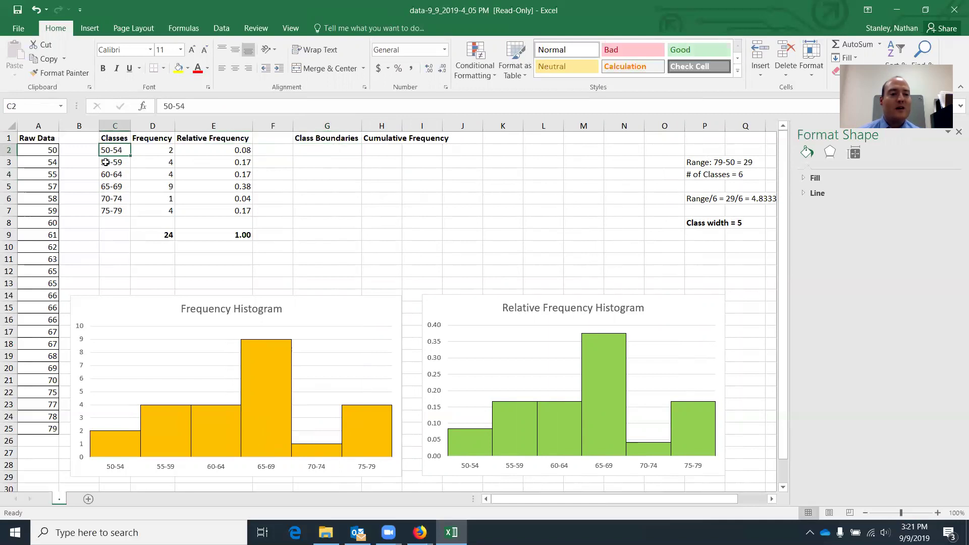
pyautogui.click(124, 162)
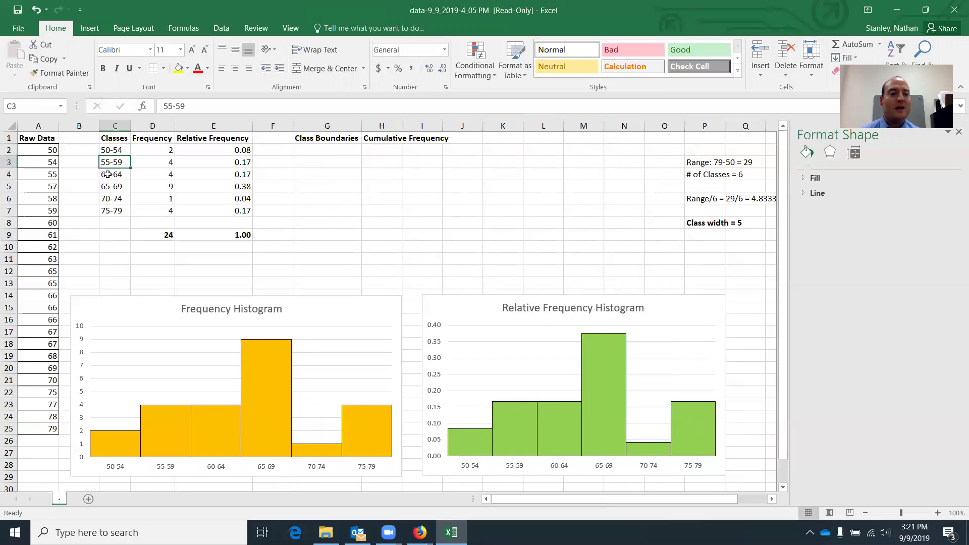
pyautogui.click(121, 149)
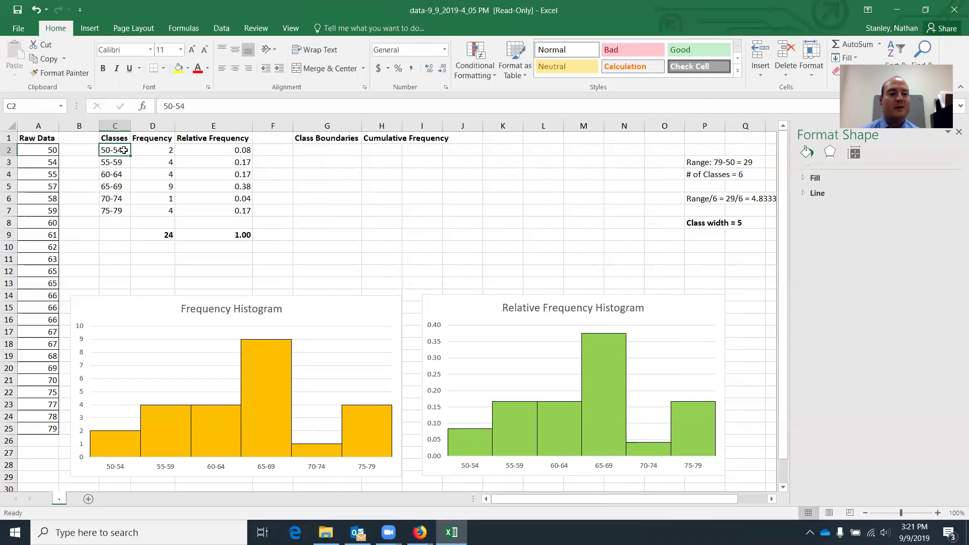
pyautogui.click(111, 161)
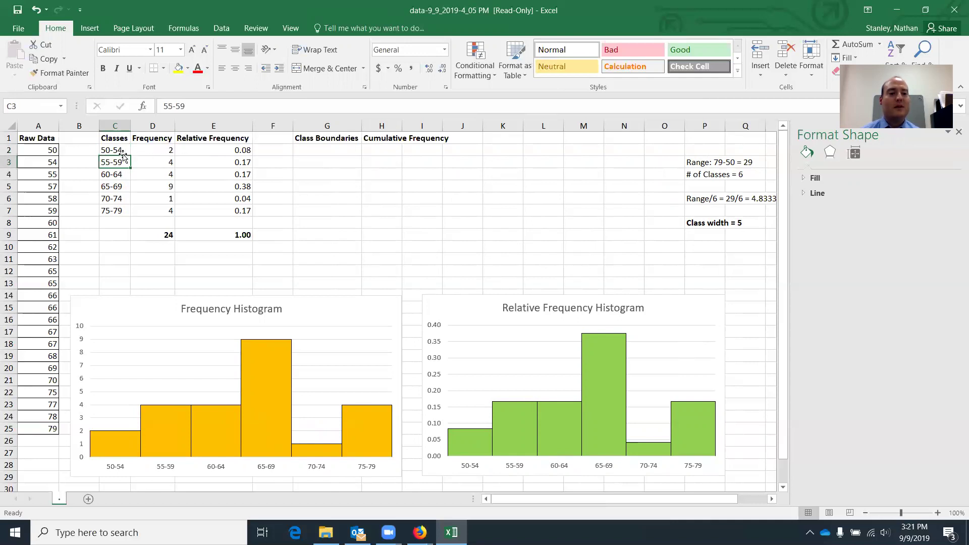
pyautogui.click(330, 150)
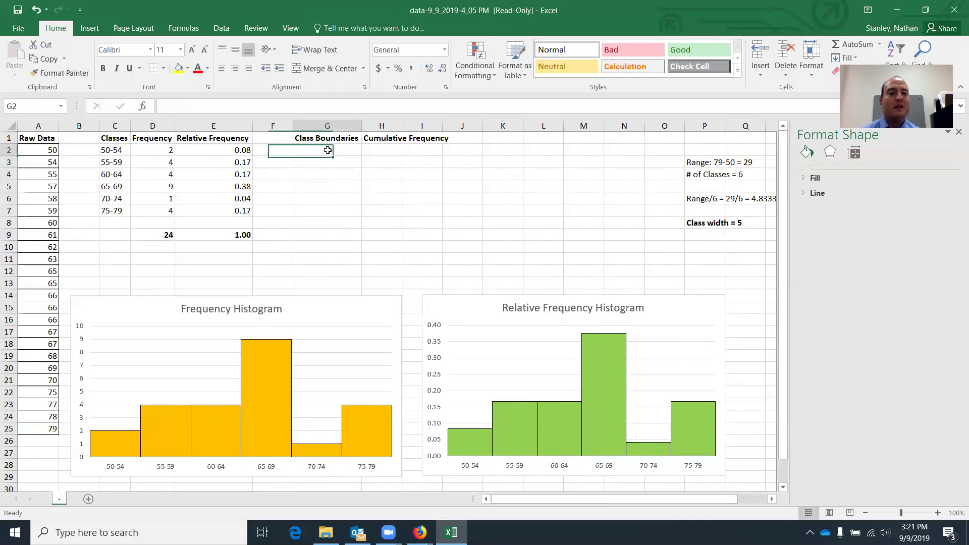
pyautogui.click(125, 150)
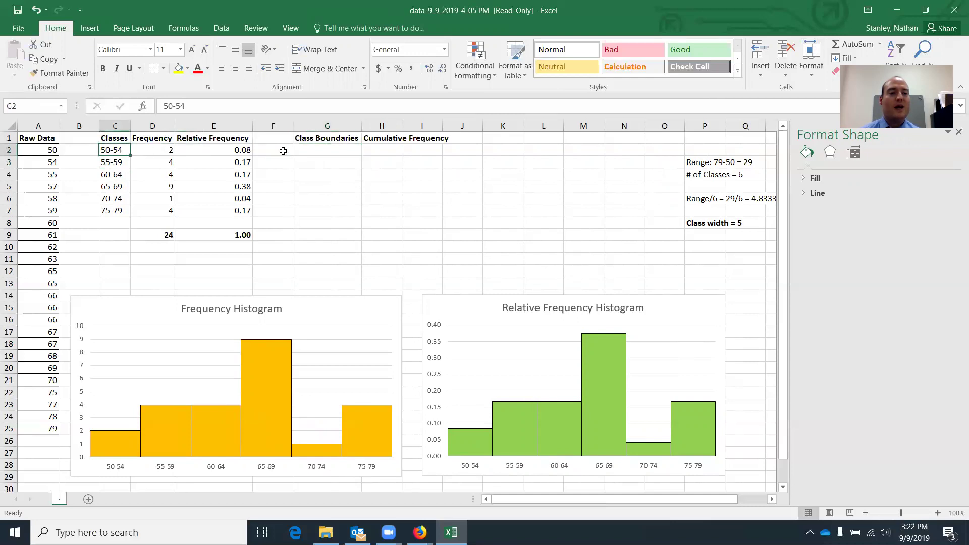
# Enter the class boundaries as ranges, 49.5-54.5 in G2 and 54.5-59.5 in G3, and start G4 with 59.
pyautogui.click(345, 149)
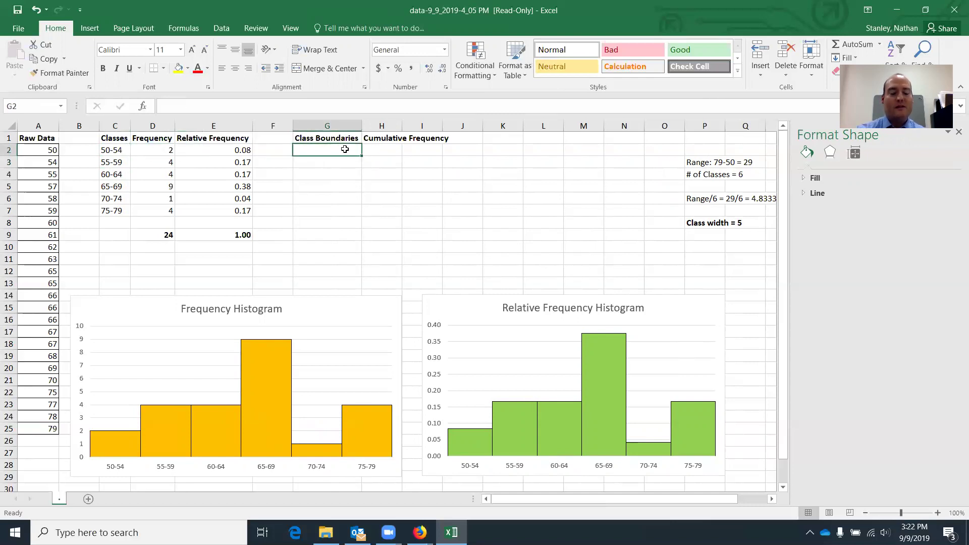
pyautogui.write('49.5-')
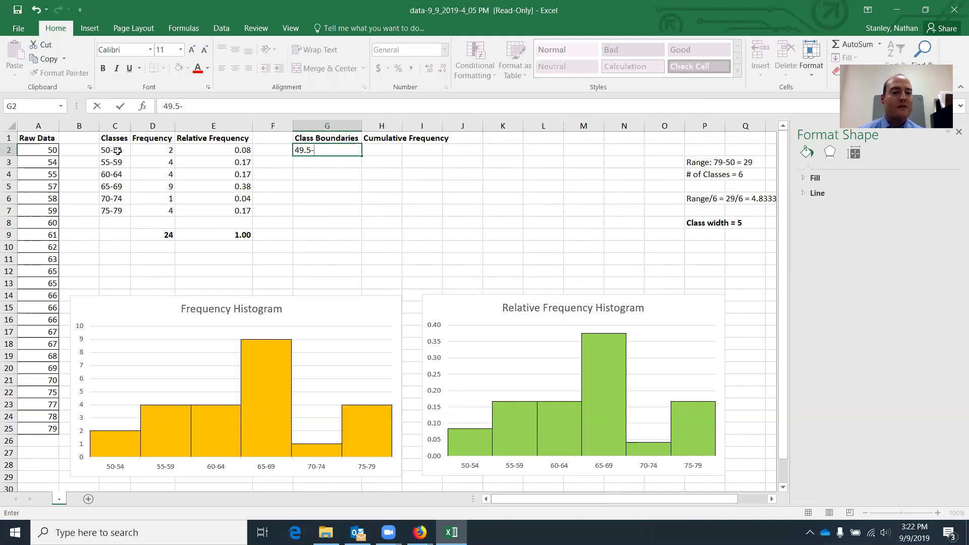
pyautogui.write('54.5')
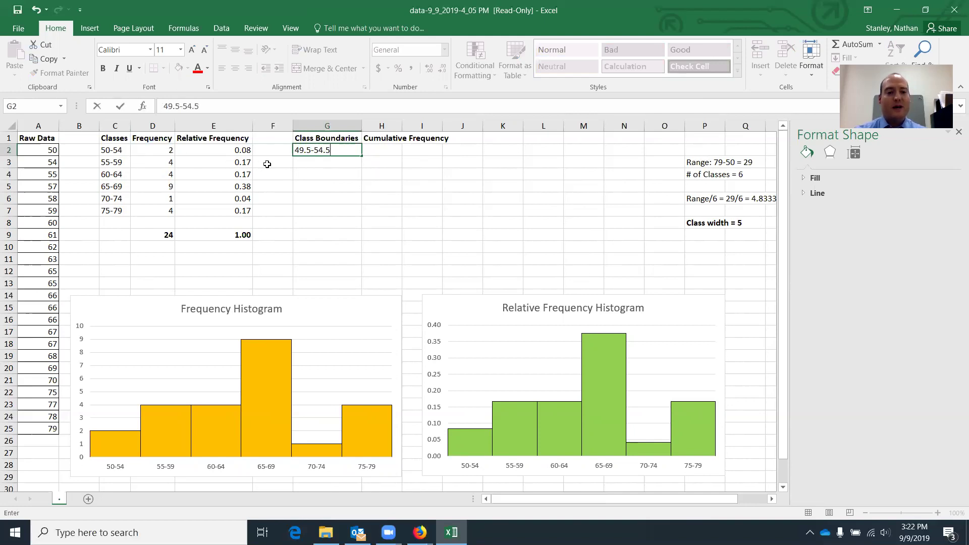
pyautogui.click(298, 164)
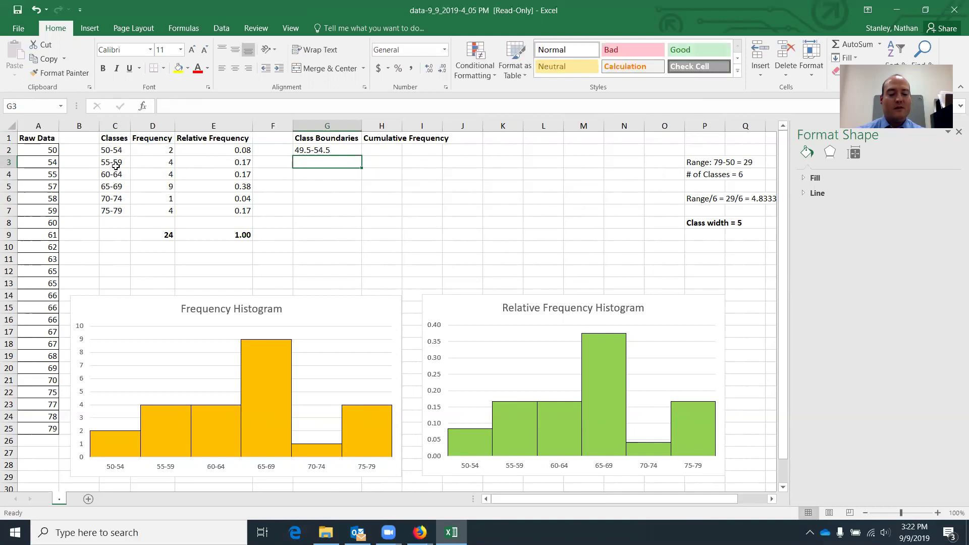
pyautogui.write('54.5-59.5')
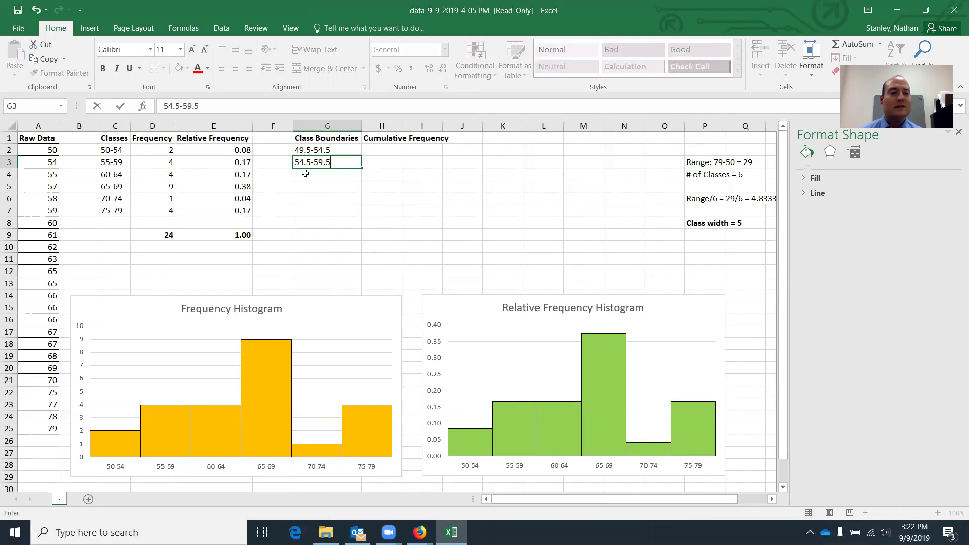
pyautogui.press('Return')
pyautogui.click(322, 150)
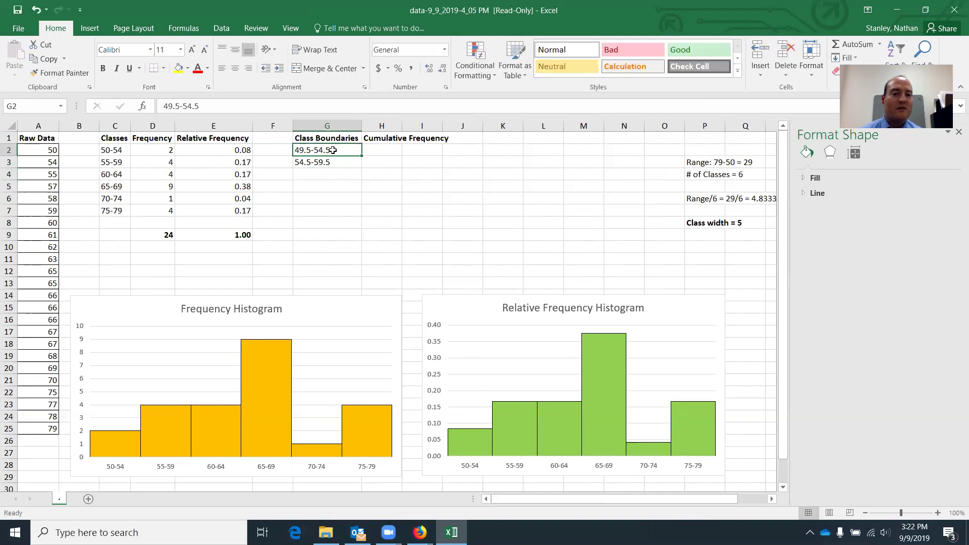
pyautogui.click(302, 164)
pyautogui.click(305, 174)
pyautogui.write('59.')
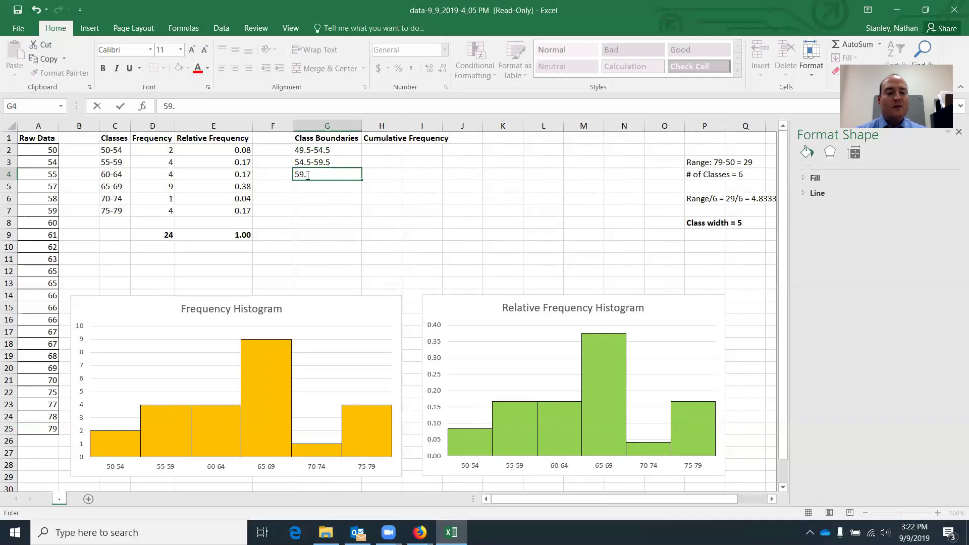
# Clear the class boundary entries from cells G2:G4.
pyautogui.click(330, 152)
pyautogui.click(326, 162)
pyautogui.click(333, 149)
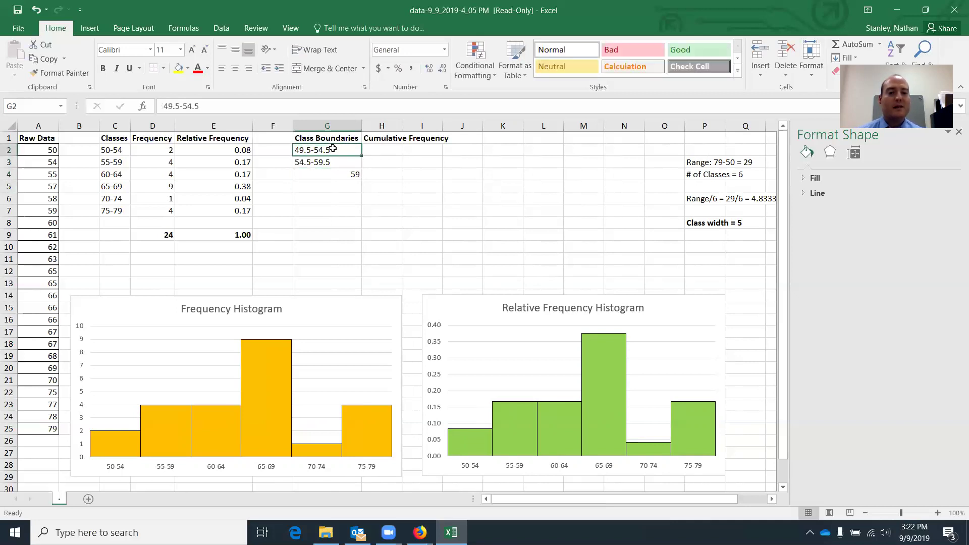
pyautogui.press('Delete')
pyautogui.click(334, 162)
pyautogui.press('Delete')
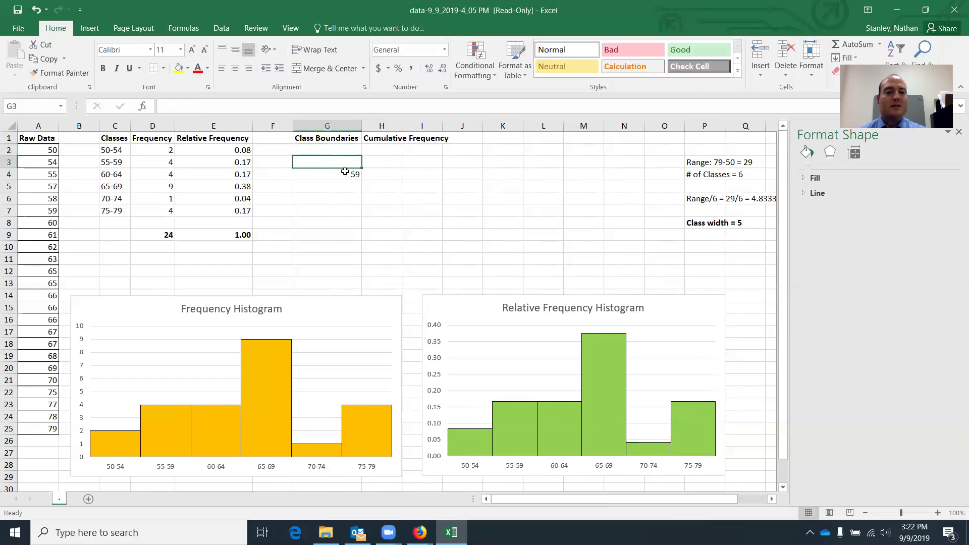
# Enter the first class boundaries as single values, 49.5 in G2 and 54.5 in G3.
pyautogui.click(344, 153)
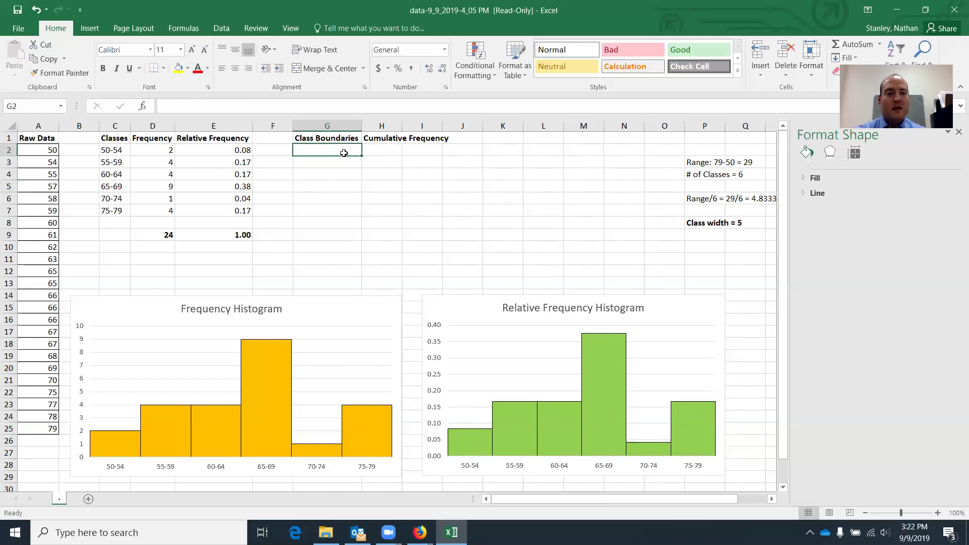
pyautogui.write('49.5')
pyautogui.press('Return')
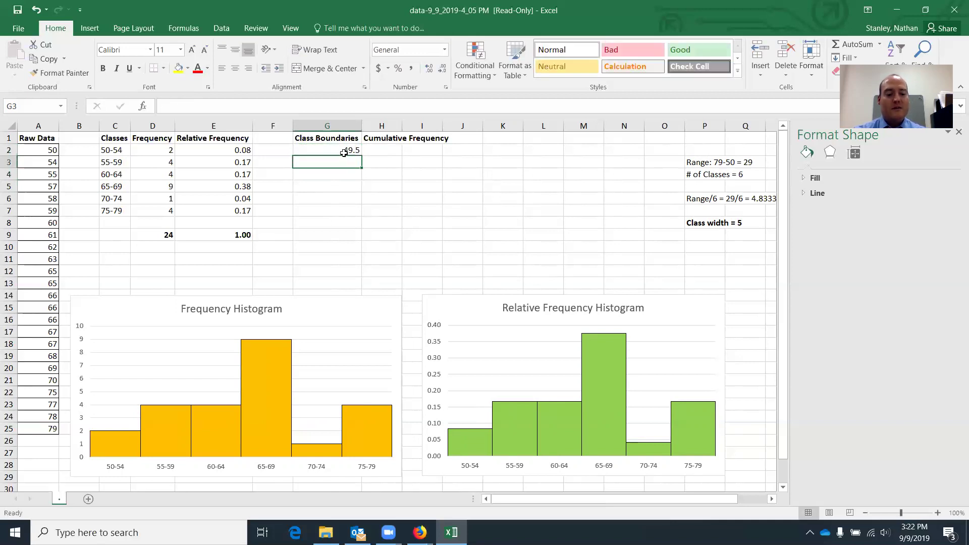
pyautogui.write('54.5')
pyautogui.press('Return')
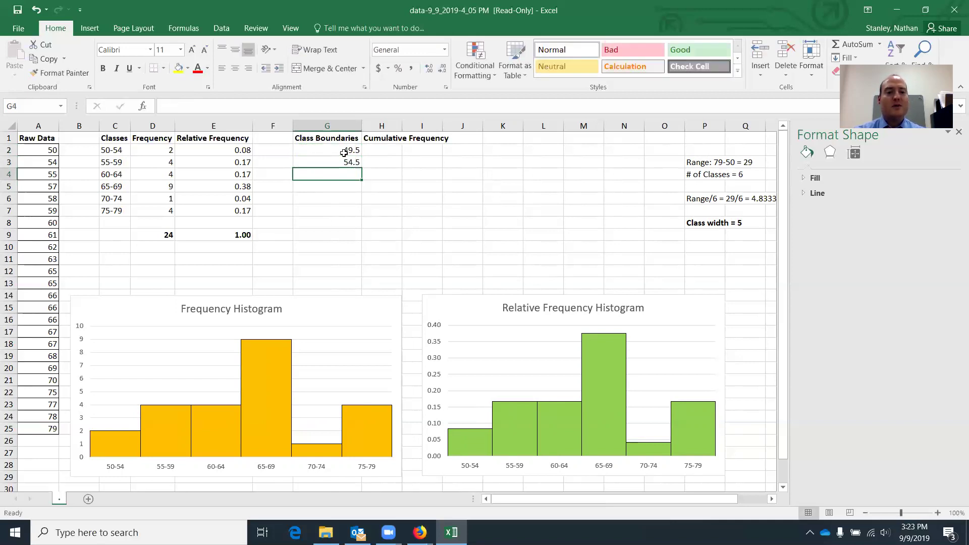
# Enter the remaining class boundaries 59.5, 64.5, 69.5, 74.5 and 79.5 in cells G4 to G8.
pyautogui.click(341, 152)
pyautogui.click(338, 162)
pyautogui.click(340, 174)
pyautogui.click(339, 154)
pyautogui.click(339, 162)
pyautogui.click(338, 174)
pyautogui.write('59.5')
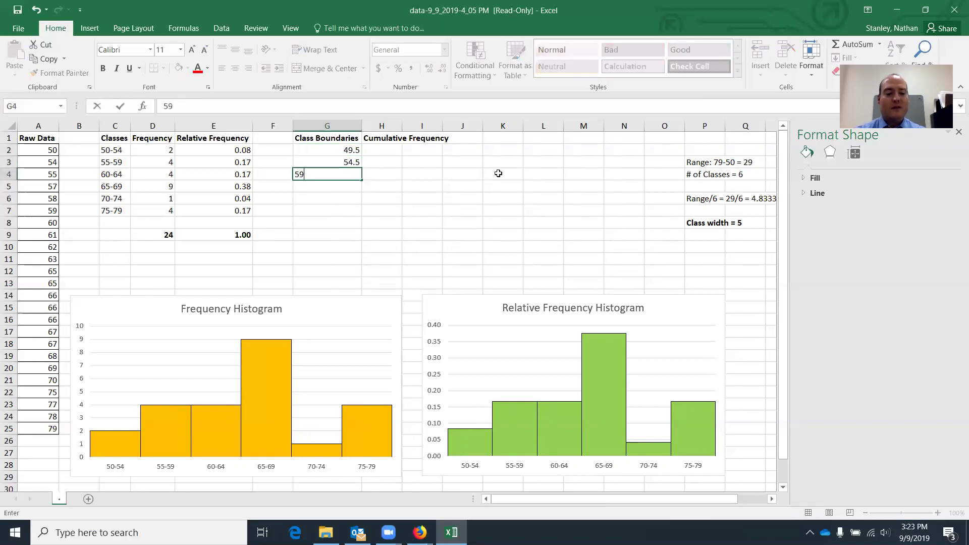
pyautogui.press('Return')
pyautogui.write('64.5')
pyautogui.press('Return')
pyautogui.write('69.5')
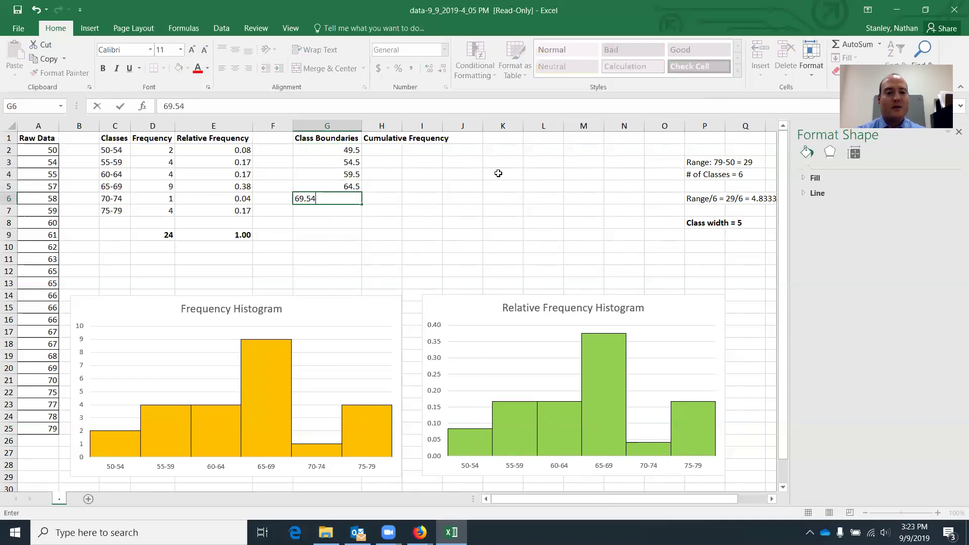
pyautogui.press('Return')
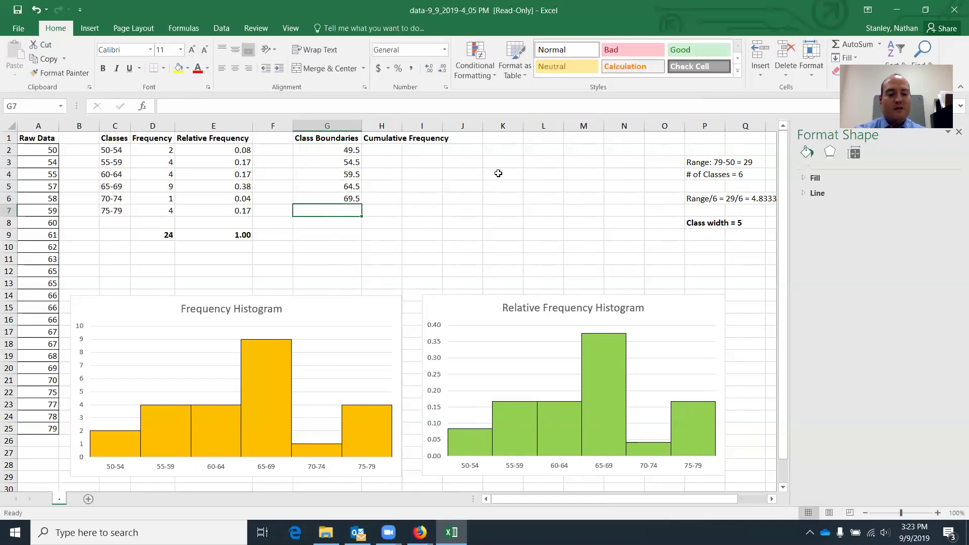
pyautogui.write('74.5')
pyautogui.press('Return')
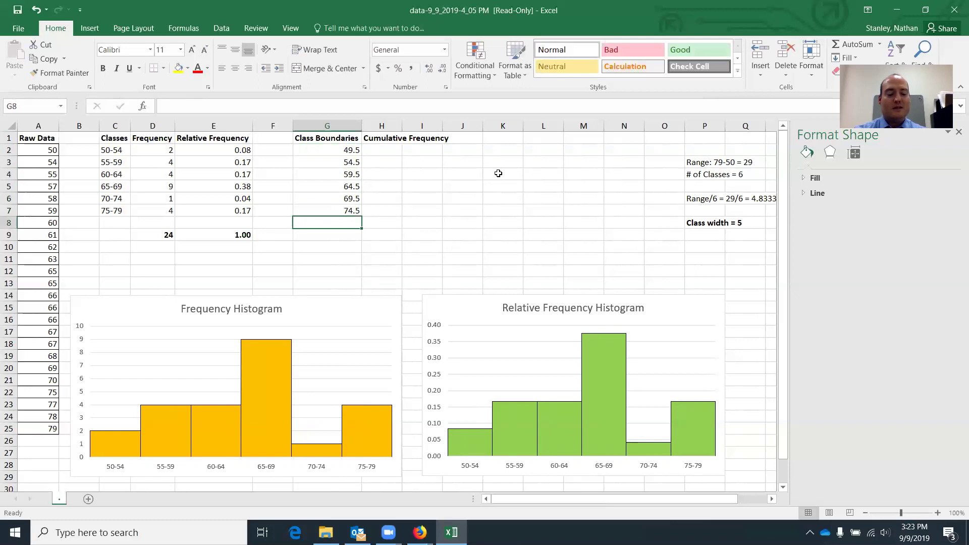
pyautogui.write('79.5')
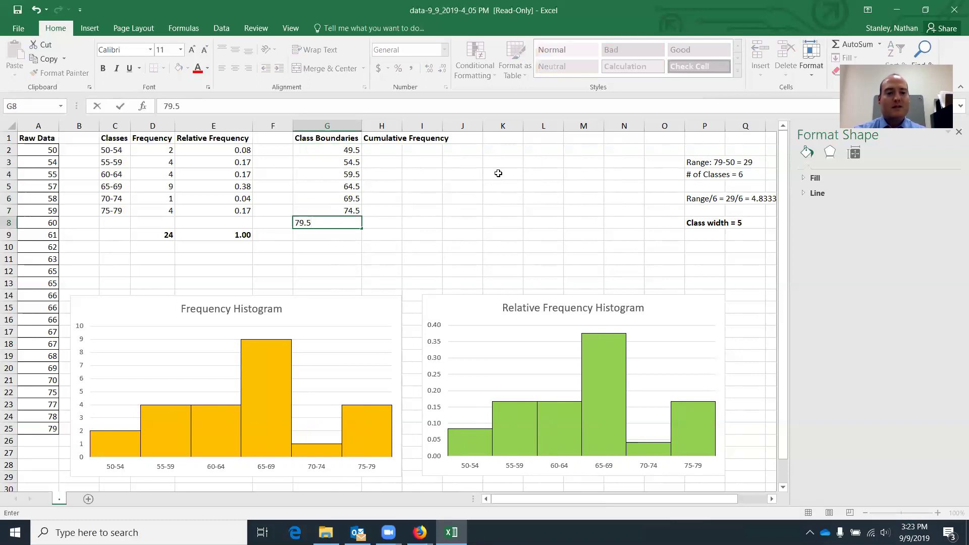
pyautogui.press('Return')
# Examine the class boundaries in G2:G8, going through them from the first to the last and comparing them with the classes.
pyautogui.click(340, 151)
pyautogui.click(346, 161)
pyautogui.click(345, 152)
pyautogui.click(345, 161)
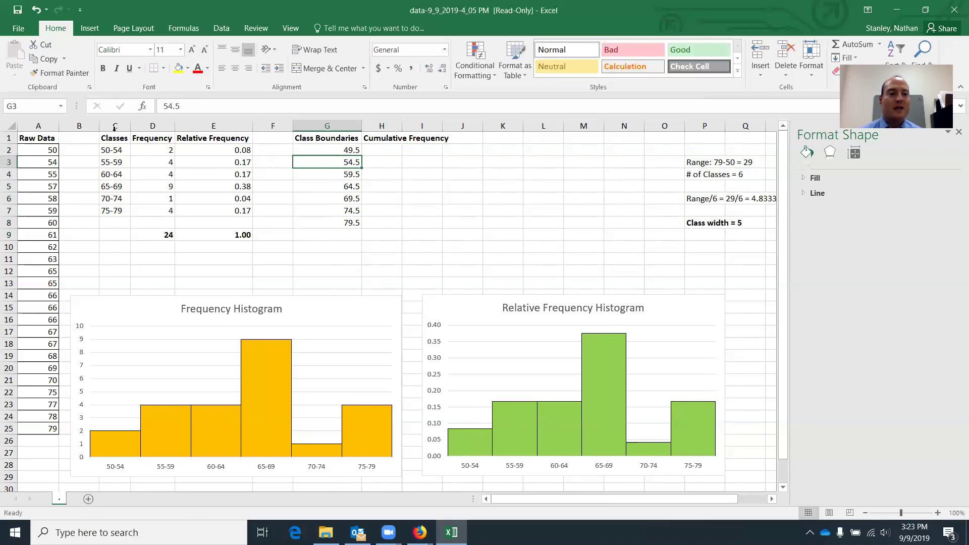
pyautogui.click(344, 147)
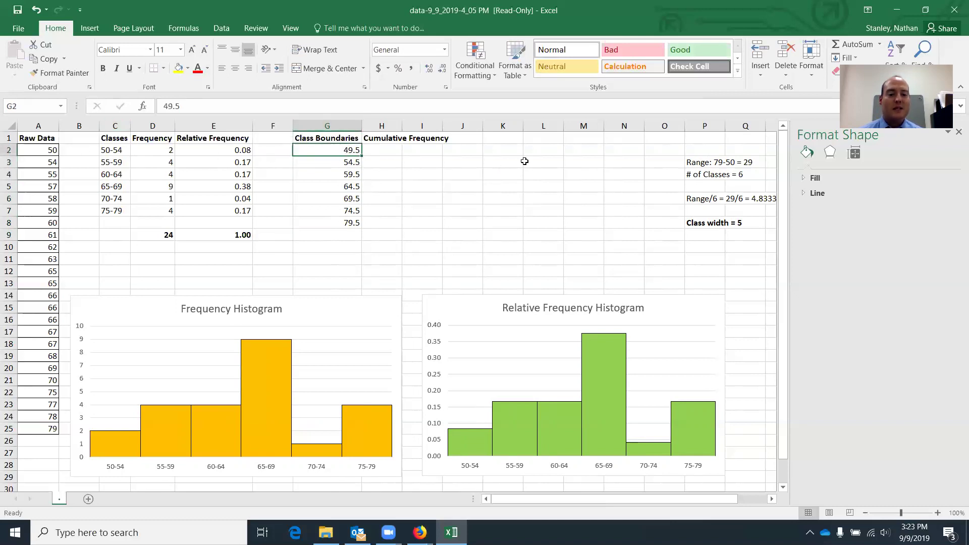
pyautogui.press('Down')
pyautogui.press('Down')
pyautogui.press('Down')
pyautogui.press('Down')
pyautogui.press('Down')
pyautogui.press('Down')
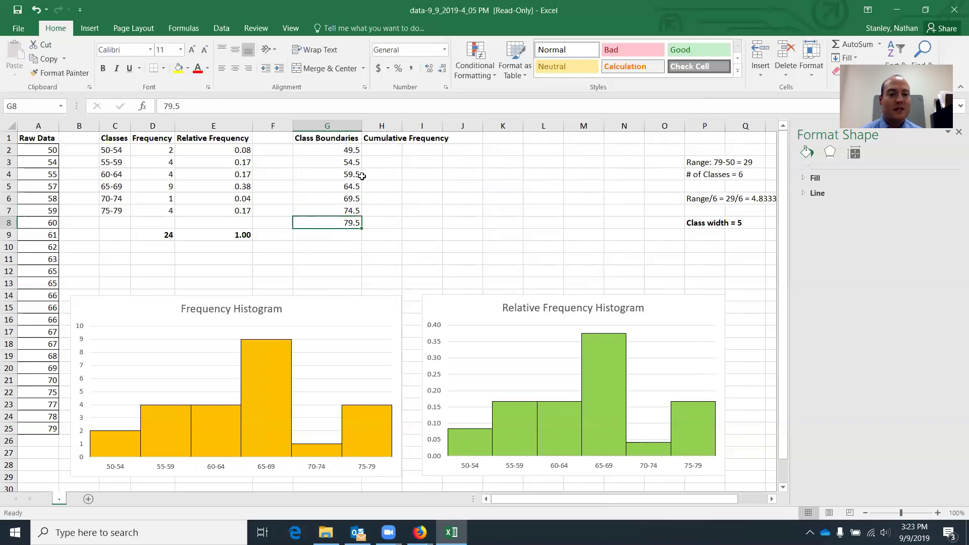
pyautogui.click(349, 151)
pyautogui.press('Down')
pyautogui.press('Down')
pyautogui.press('Down')
pyautogui.press('Down')
pyautogui.press('Down')
pyautogui.press('Down')
pyautogui.click(331, 146)
pyautogui.click(331, 221)
# Enter the cumulative frequencies 0, 2, 6, 10 and 19 in cells H2 to H6.
pyautogui.click(399, 154)
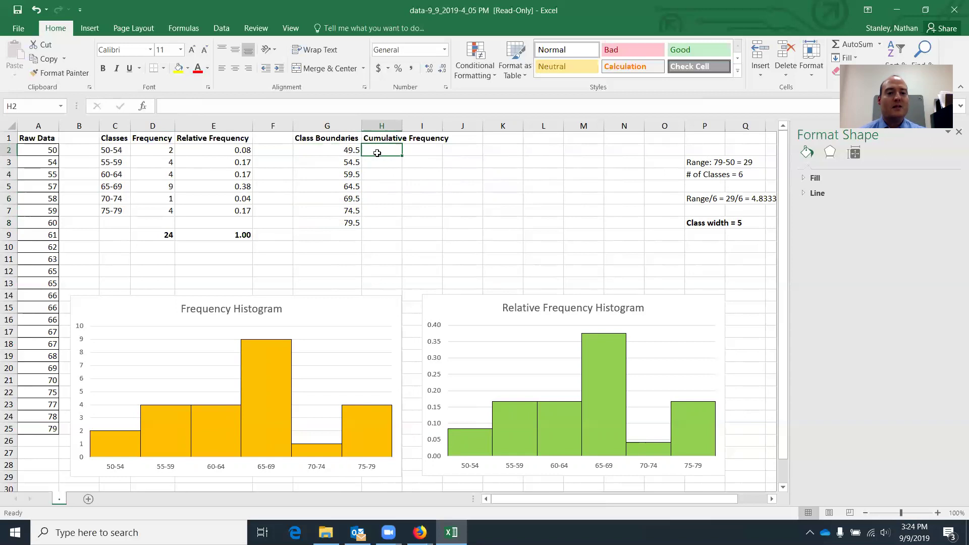
pyautogui.write('0')
pyautogui.press('Return')
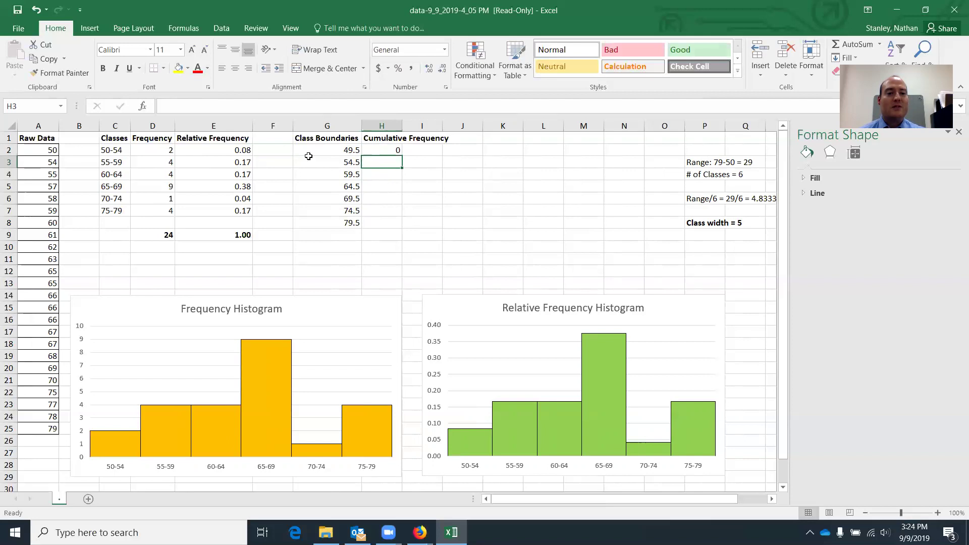
pyautogui.write('2')
pyautogui.press('Return')
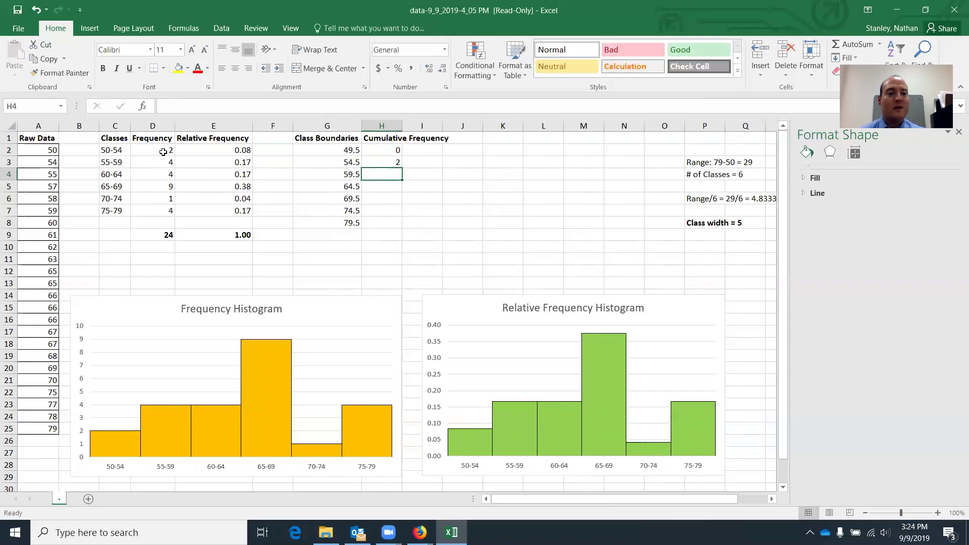
pyautogui.write('6')
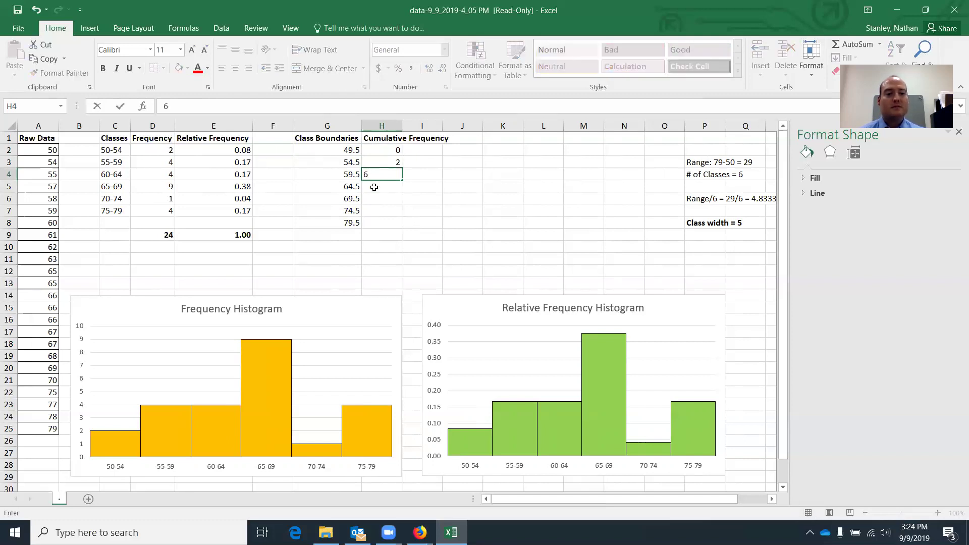
pyautogui.click(374, 188)
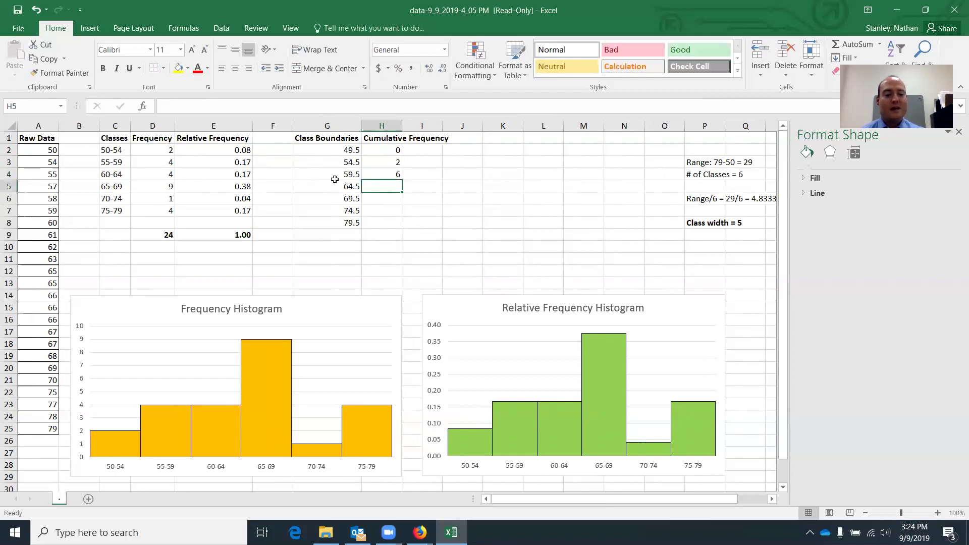
pyautogui.write('10')
pyautogui.press('Return')
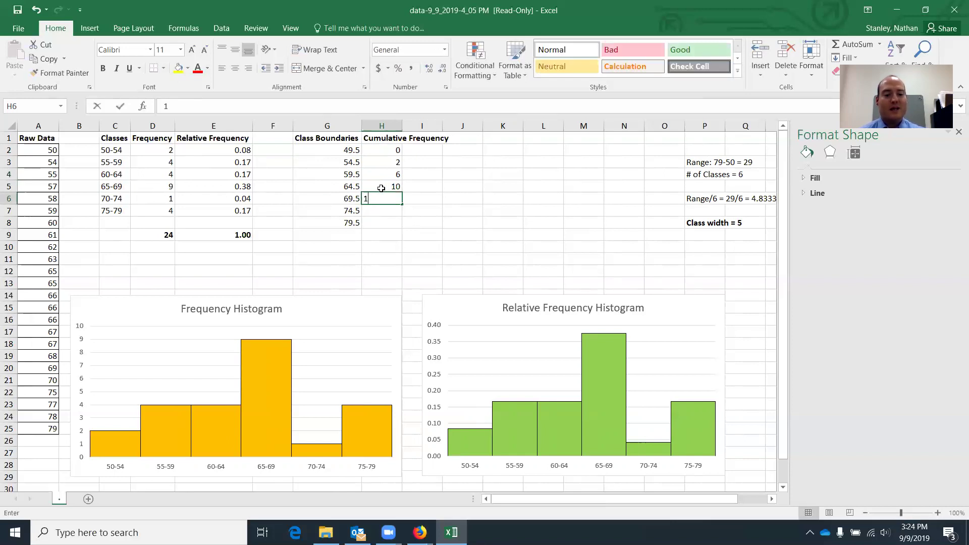
pyautogui.write('19')
pyautogui.press('Return')
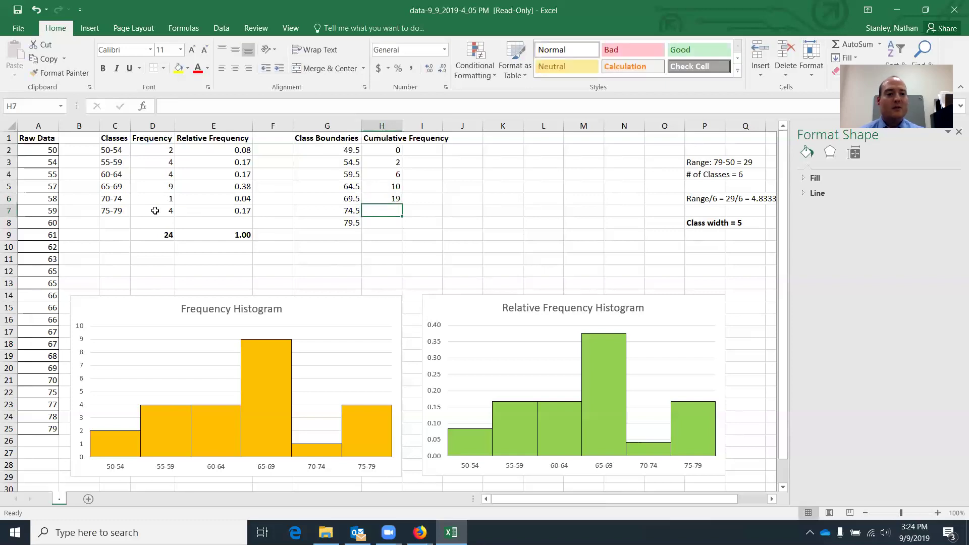
# Complete the cumulative frequencies by adding the last two class frequencies, entering 20 in H7 and 24 in H8.
pyautogui.click(155, 199)
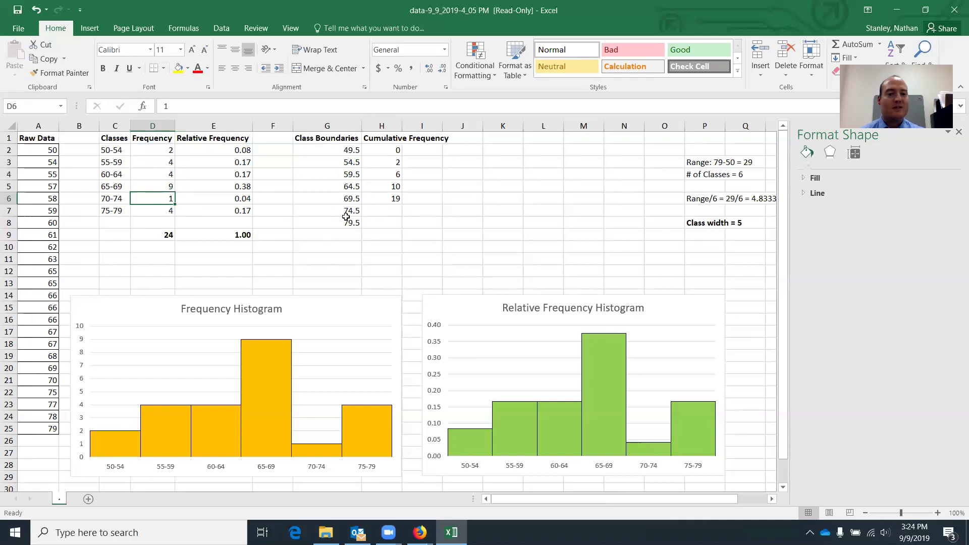
pyautogui.click(381, 211)
pyautogui.write('20')
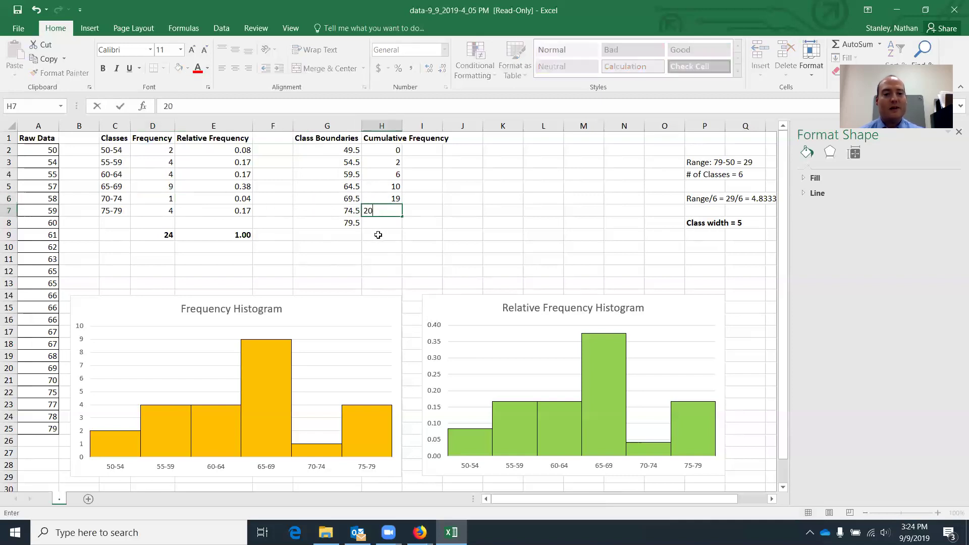
pyautogui.press('Return')
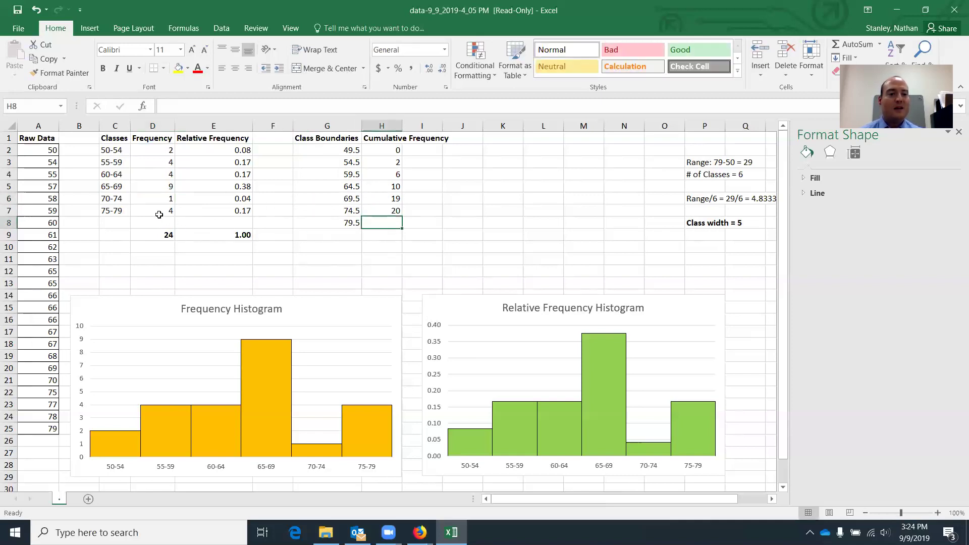
pyautogui.click(159, 215)
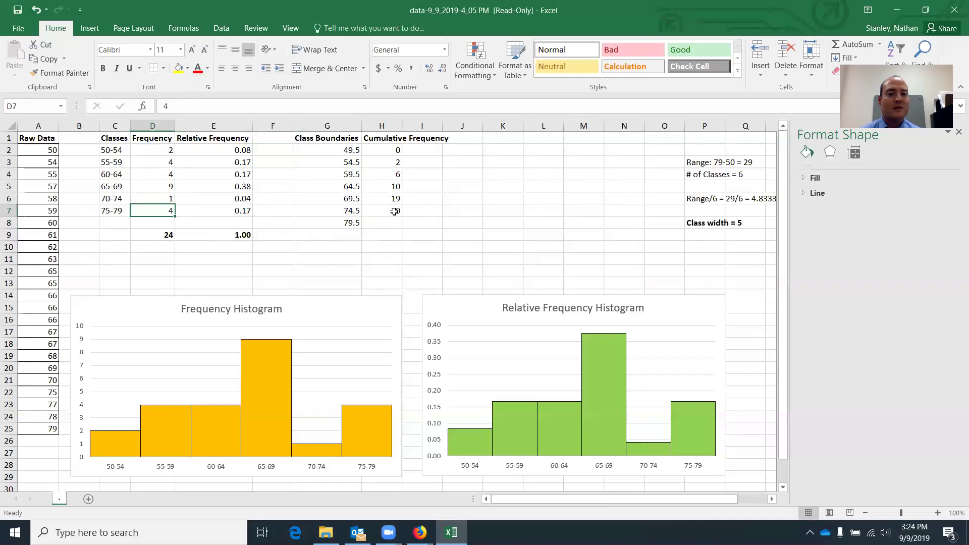
pyautogui.click(395, 211)
pyautogui.click(397, 221)
pyautogui.write('24')
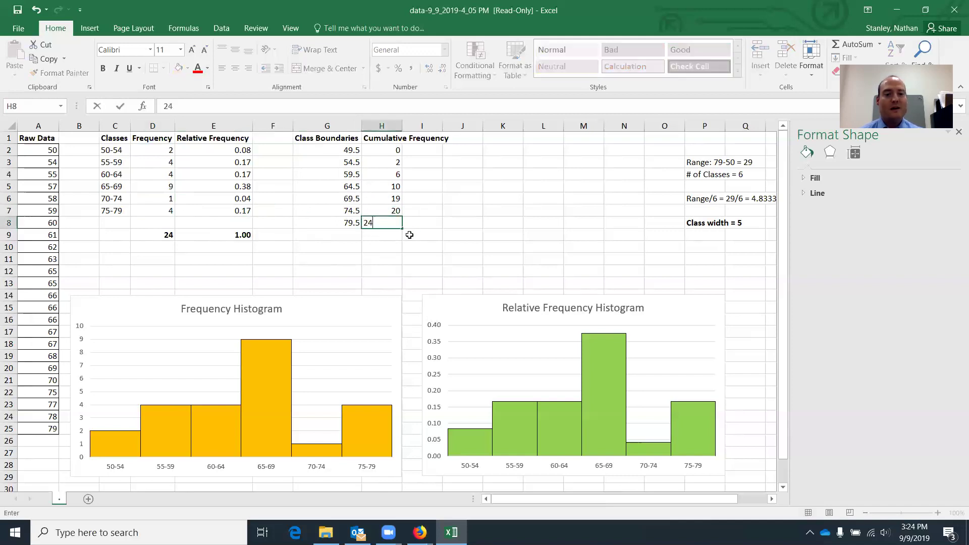
pyautogui.click(410, 235)
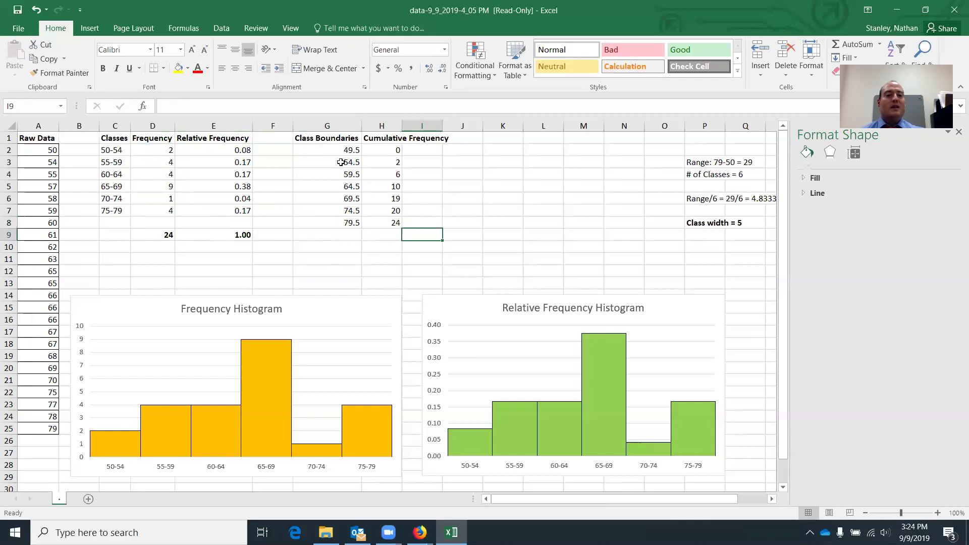
# Insert the recommended Line chart from the class boundaries and cumulative frequencies in G2:H8.
pyautogui.moveTo(340, 150); pyautogui.dragTo(380, 223)
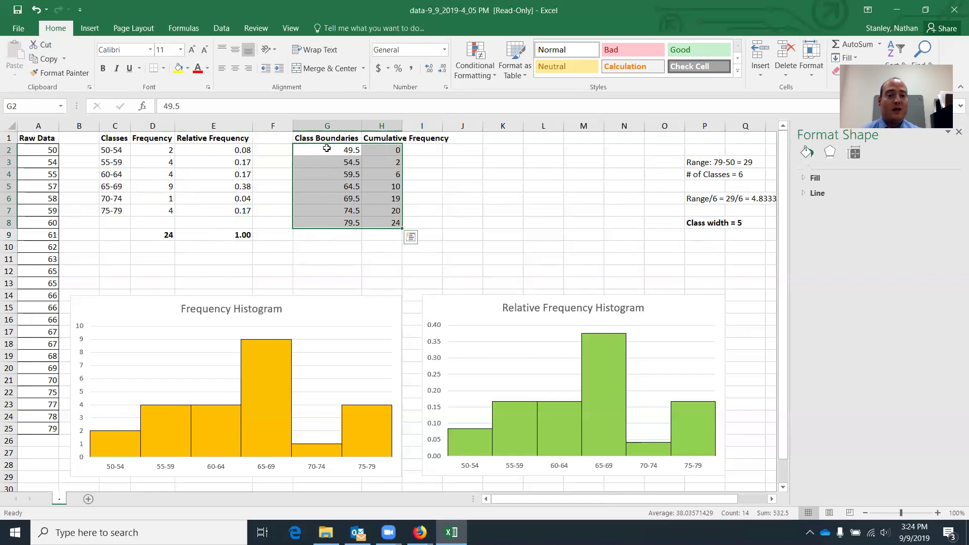
pyautogui.moveTo(327, 147); pyautogui.dragTo(392, 217)
pyautogui.click(89, 28)
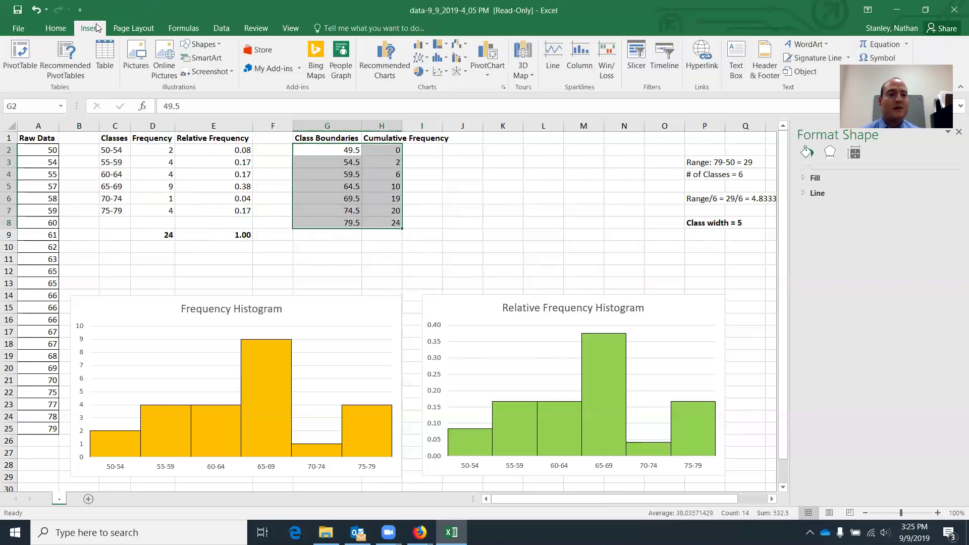
pyautogui.click(392, 57)
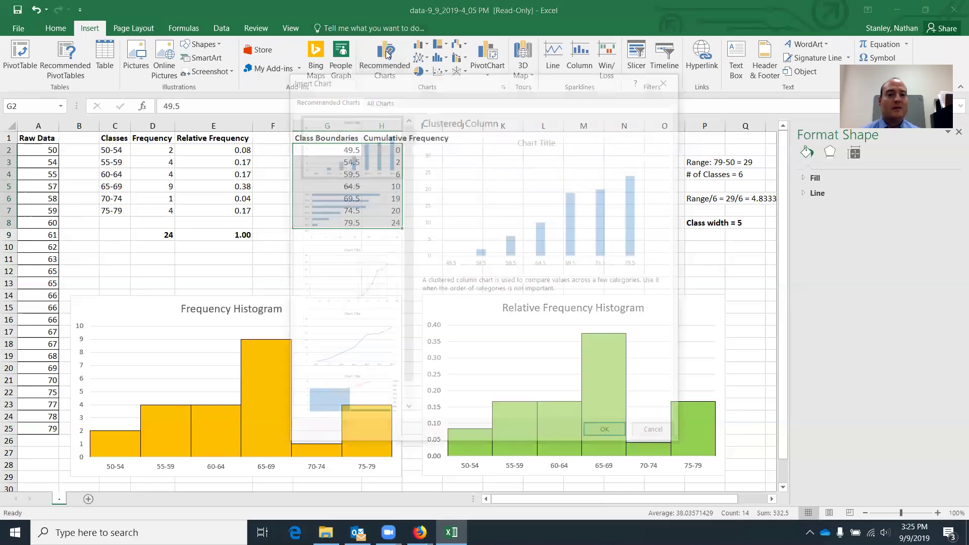
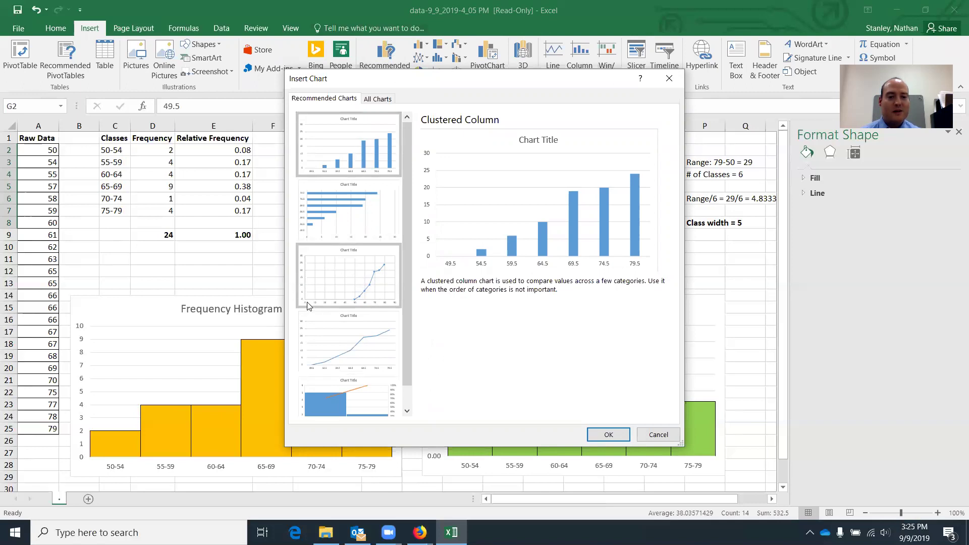
pyautogui.click(346, 354)
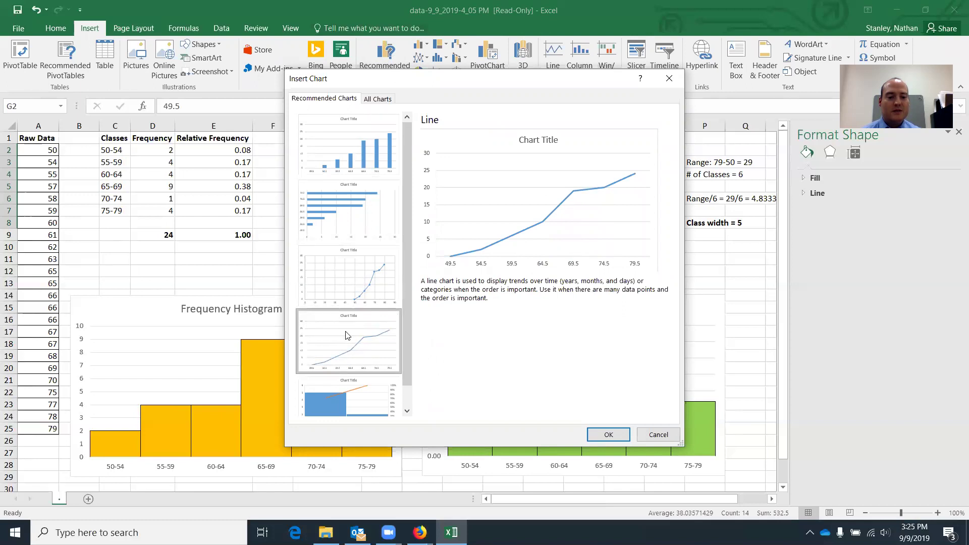
pyautogui.click(611, 434)
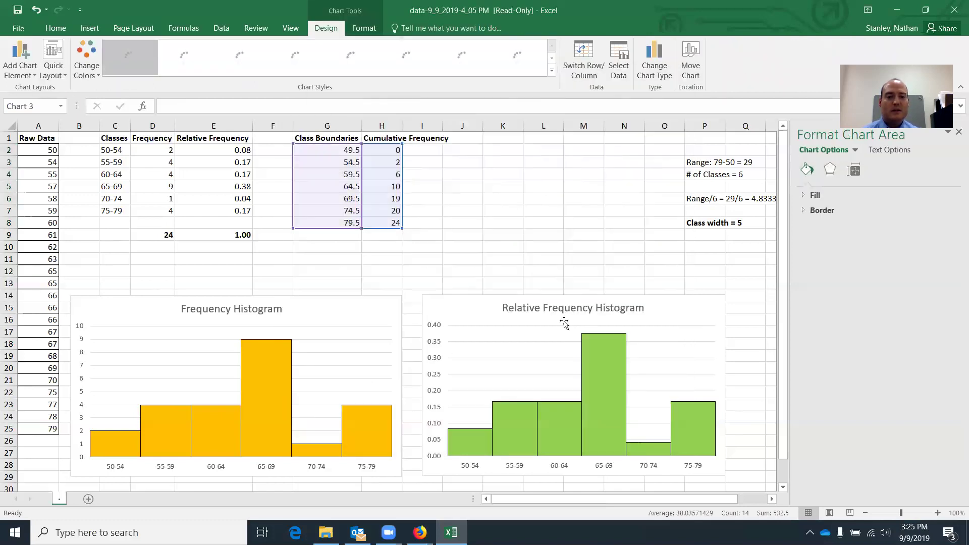
# Title the new line chart "Ogive (Cumulative Frequency Polygon)".
pyautogui.click(412, 244)
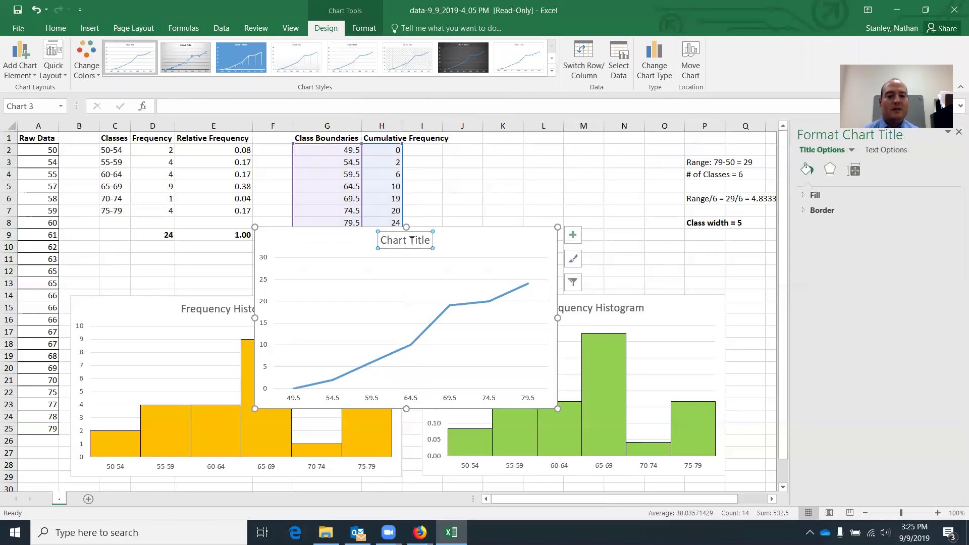
pyautogui.tripleClick(412, 245)
pyautogui.write('Og')
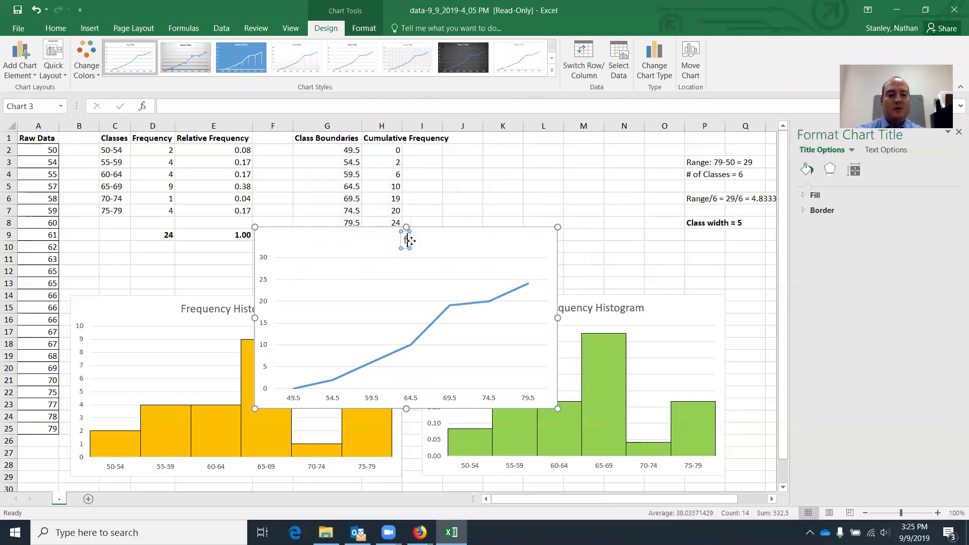
pyautogui.write('ive')
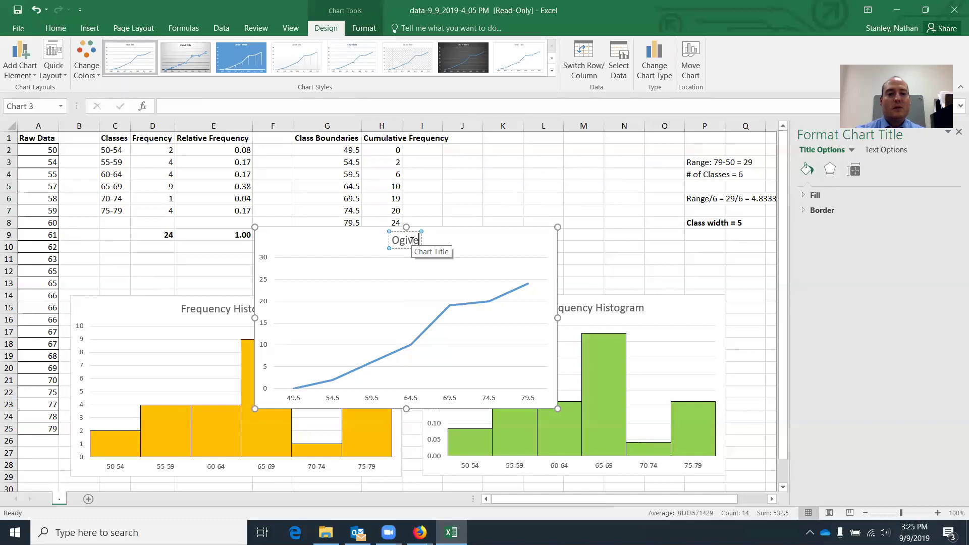
pyautogui.write(' (Comu')
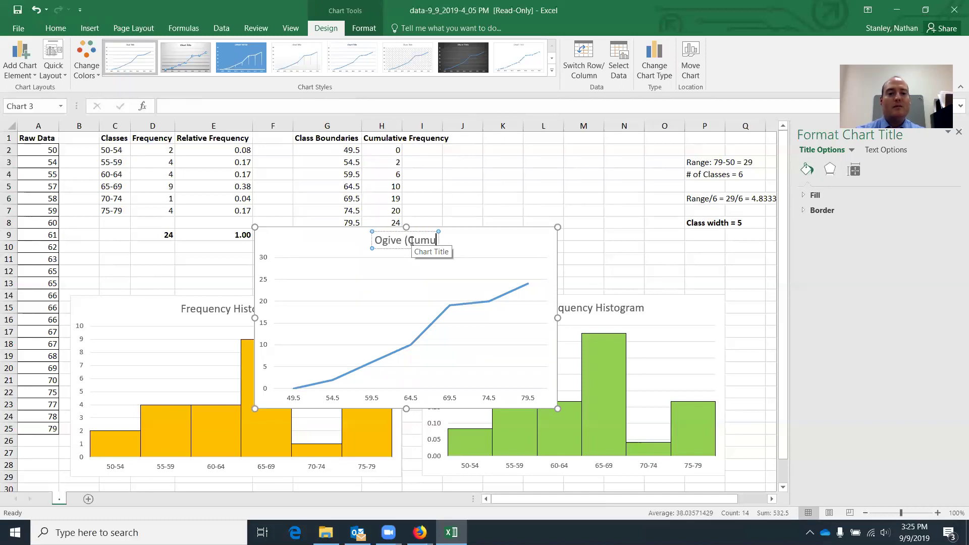
pyautogui.write('lative Frequen')
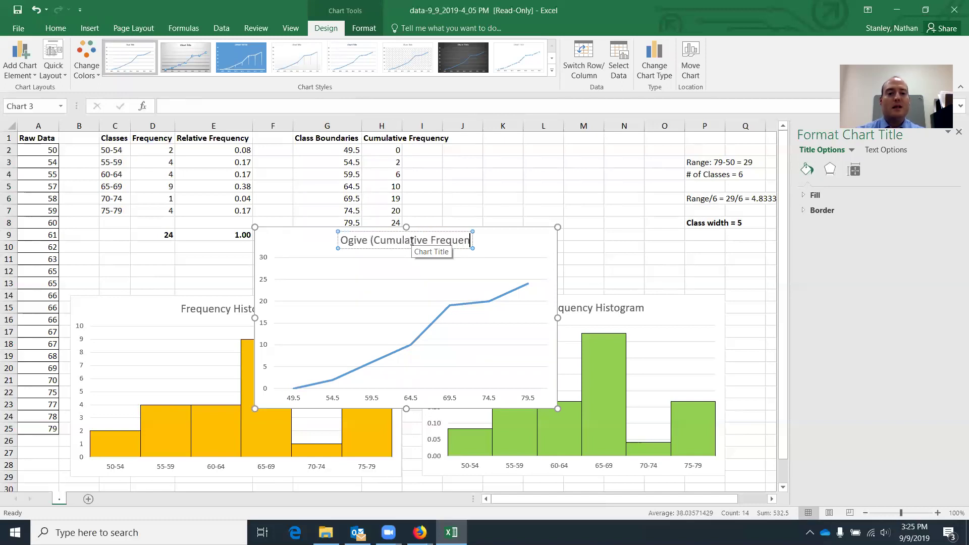
pyautogui.write('cy Polygon)')
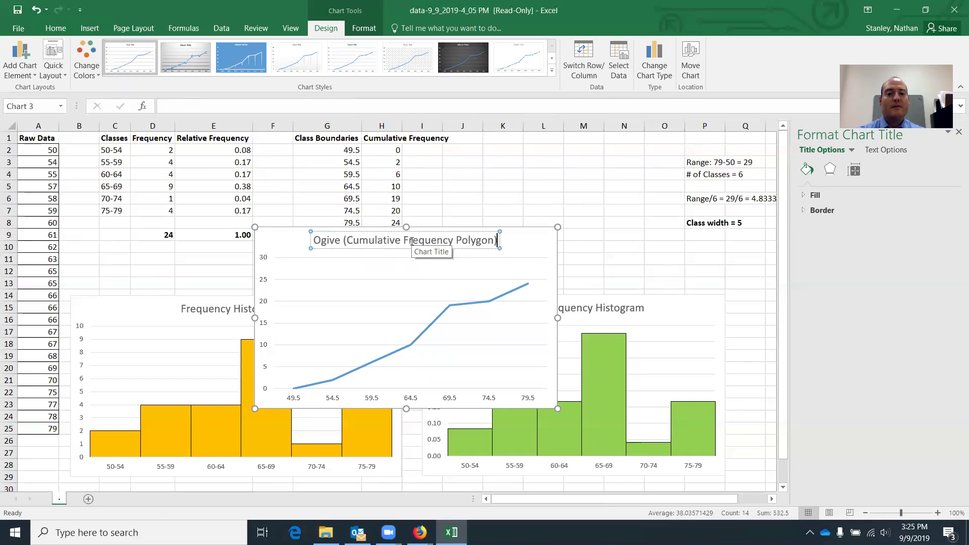
pyautogui.click(620, 260)
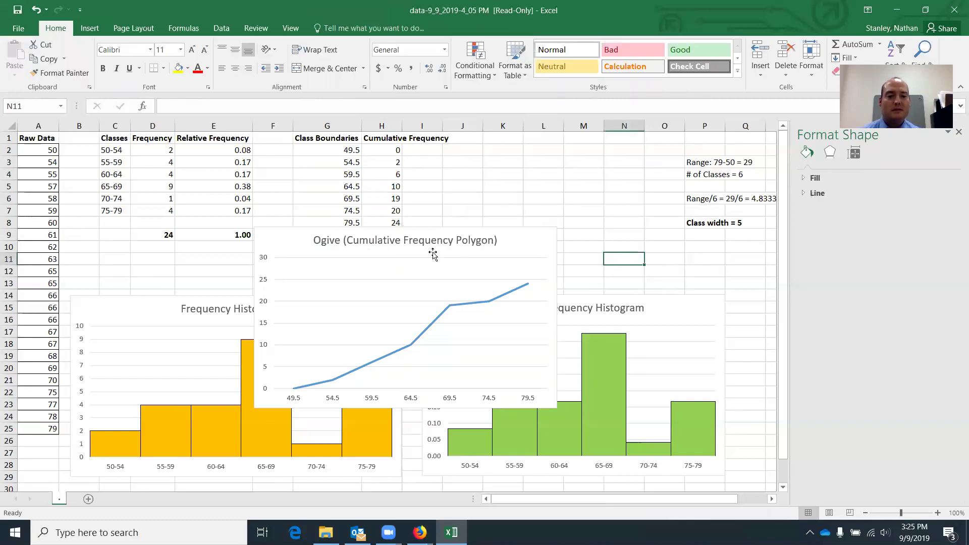
pyautogui.scroll(-3, 537, 320)
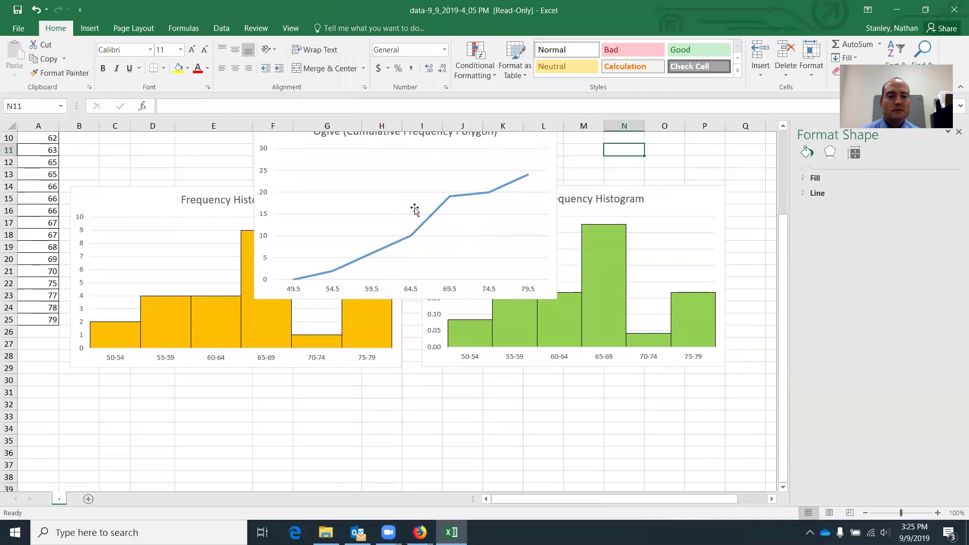
# Move the ogive chart below the Frequency Histogram so that it no longer covers the two histograms.
pyautogui.click(415, 208)
pyautogui.moveTo(315, 422); pyautogui.dragTo(317, 420)
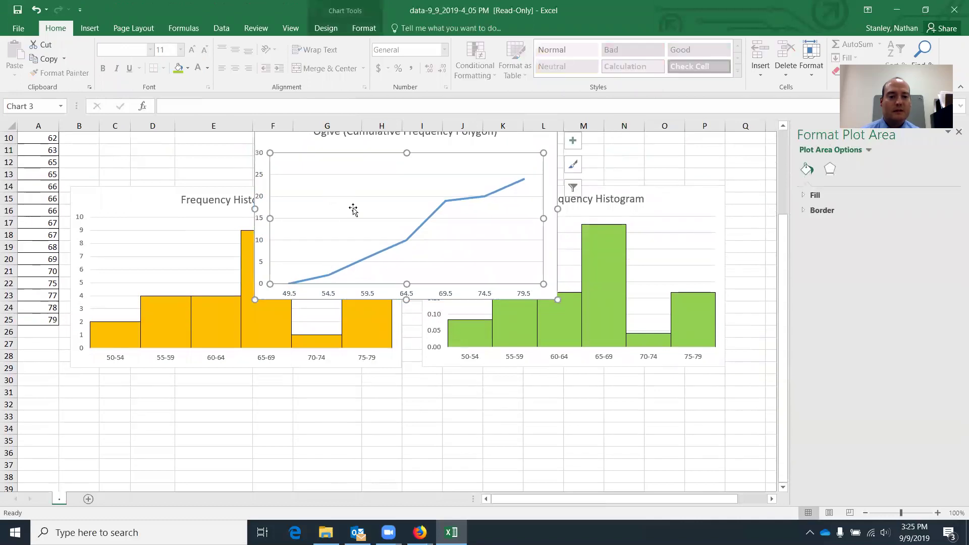
pyautogui.scroll(3, 353, 209)
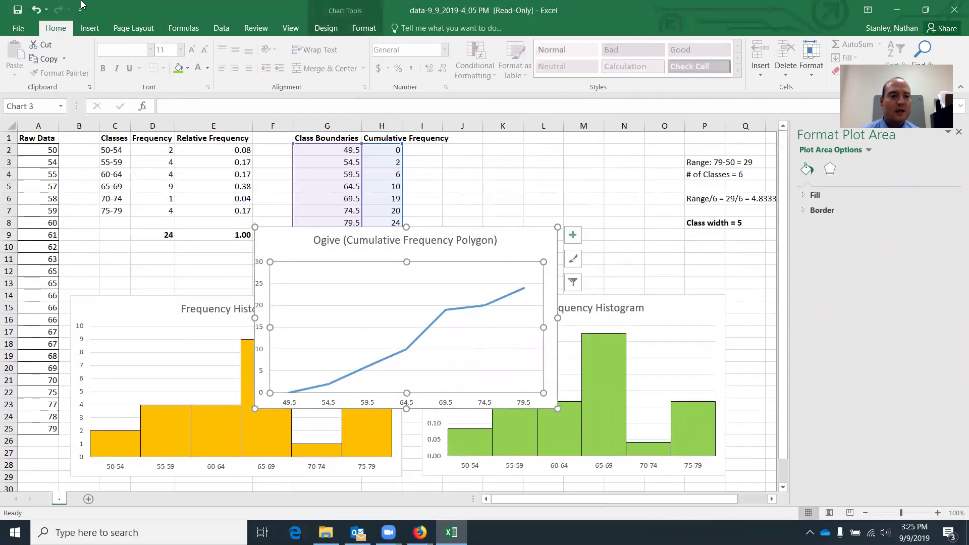
pyautogui.click(35, 9)
pyautogui.moveTo(396, 232); pyautogui.dragTo(252, 346)
pyautogui.click(498, 378)
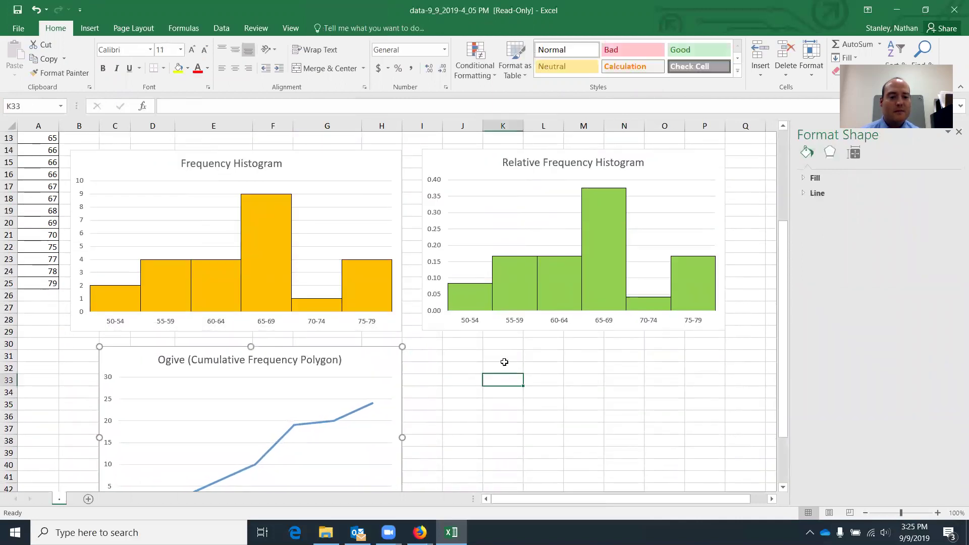
# Examine the ogive's steepest section against the class frequencies, the class boundaries and the two histograms.
pyautogui.scroll(-4, 502, 356)
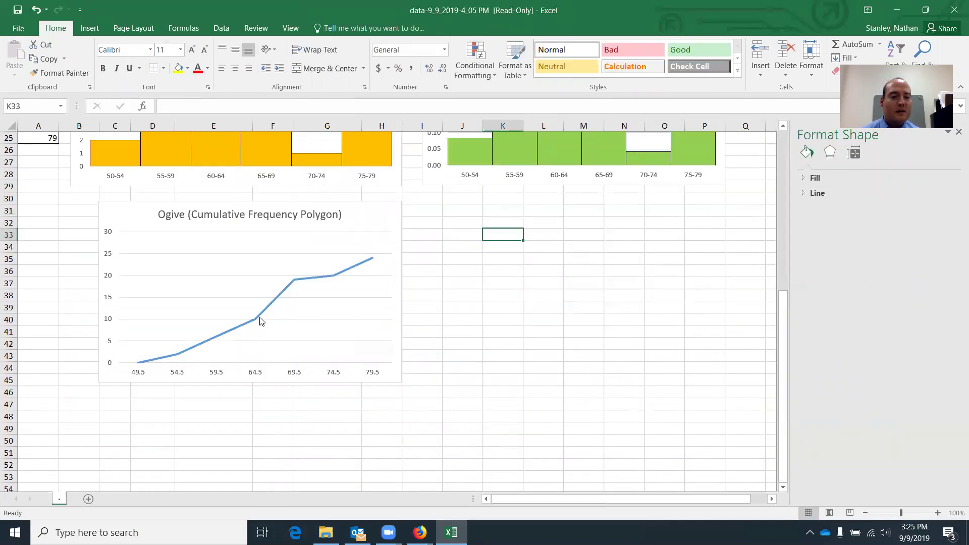
pyautogui.moveTo(257, 319)
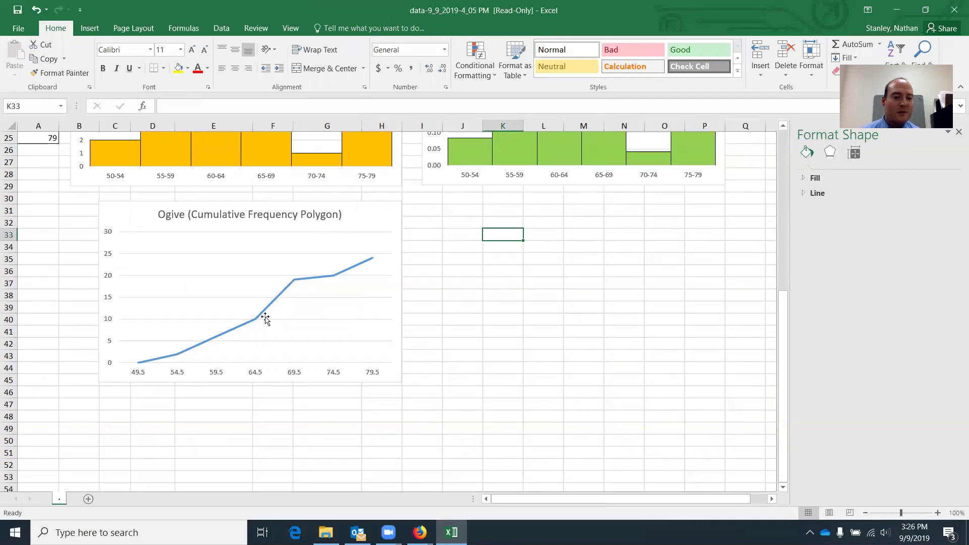
pyautogui.scroll(8, 312, 327)
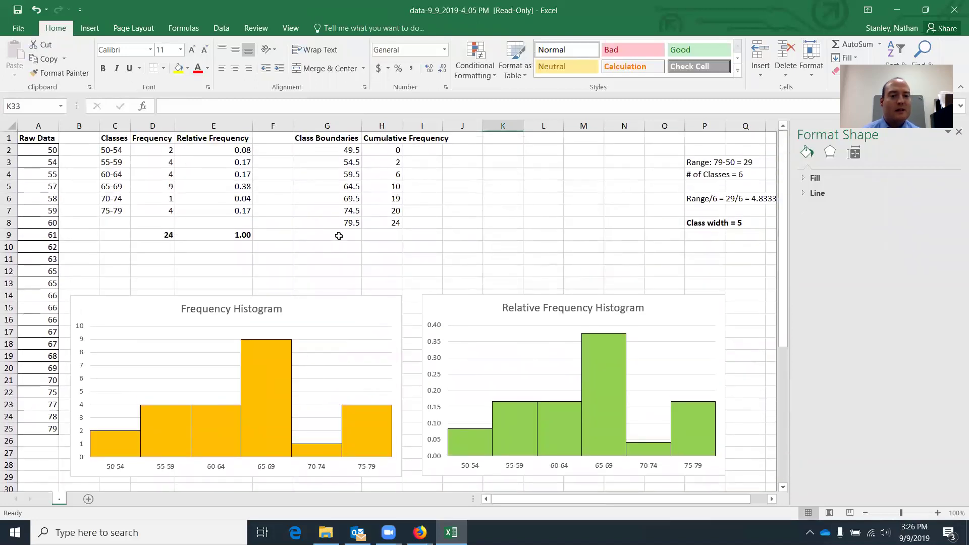
pyautogui.click(143, 187)
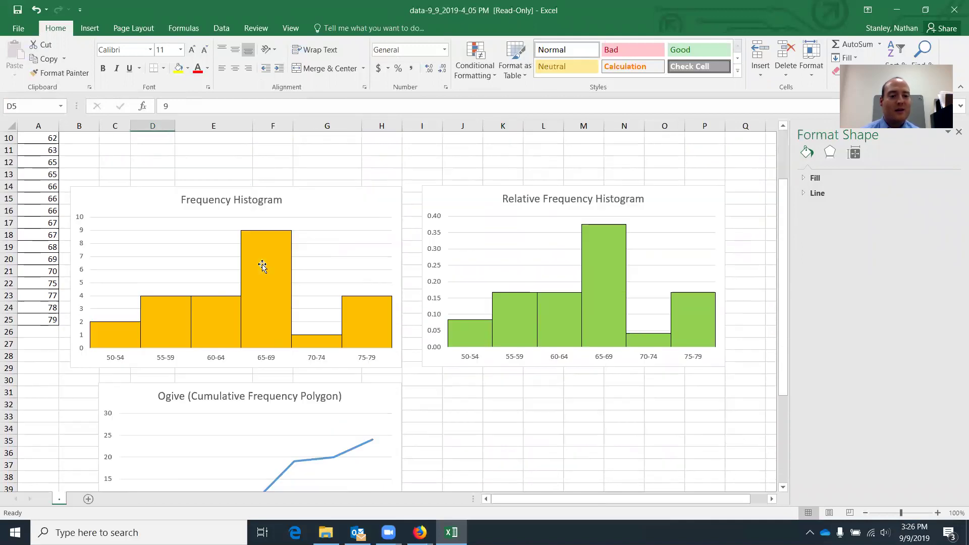
pyautogui.scroll(-6, 261, 265)
pyautogui.click(274, 368)
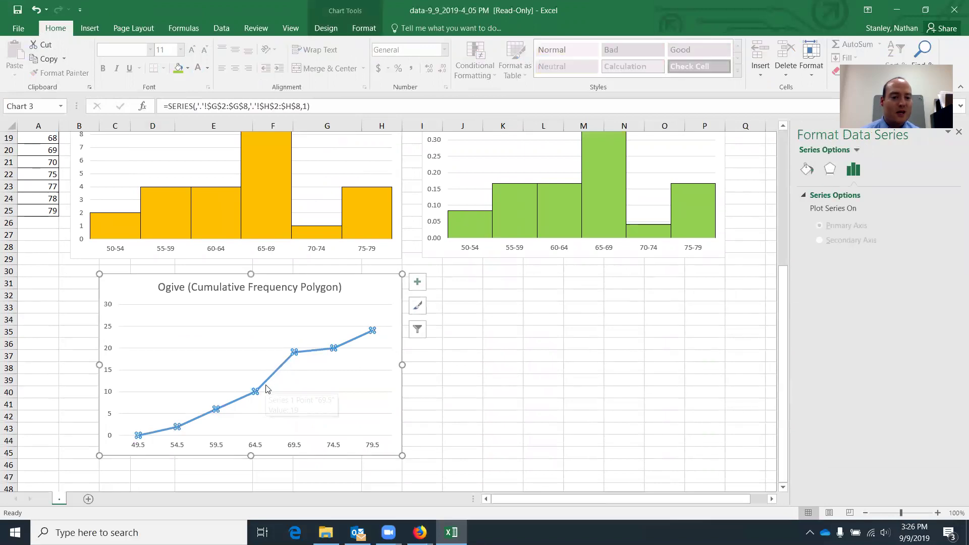
pyautogui.click(558, 378)
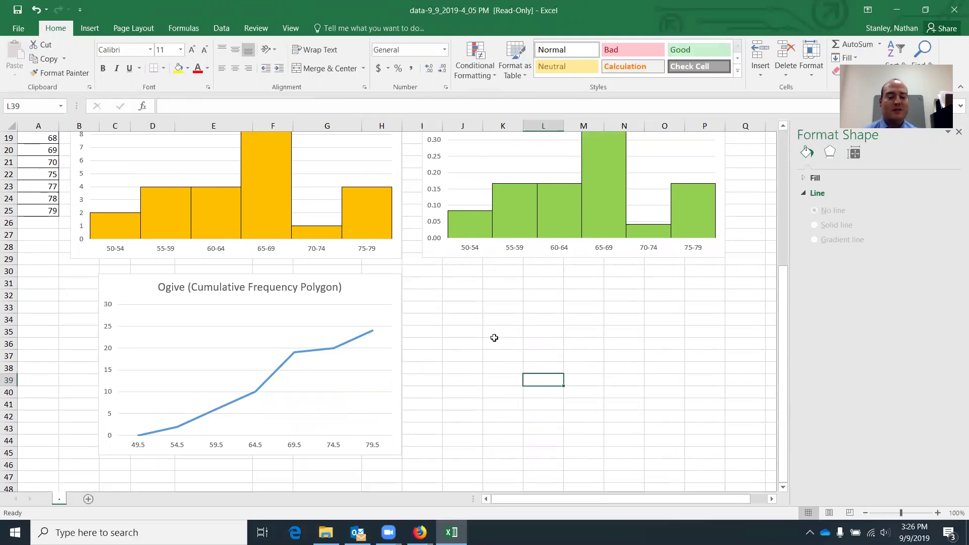
pyautogui.scroll(6, 494, 338)
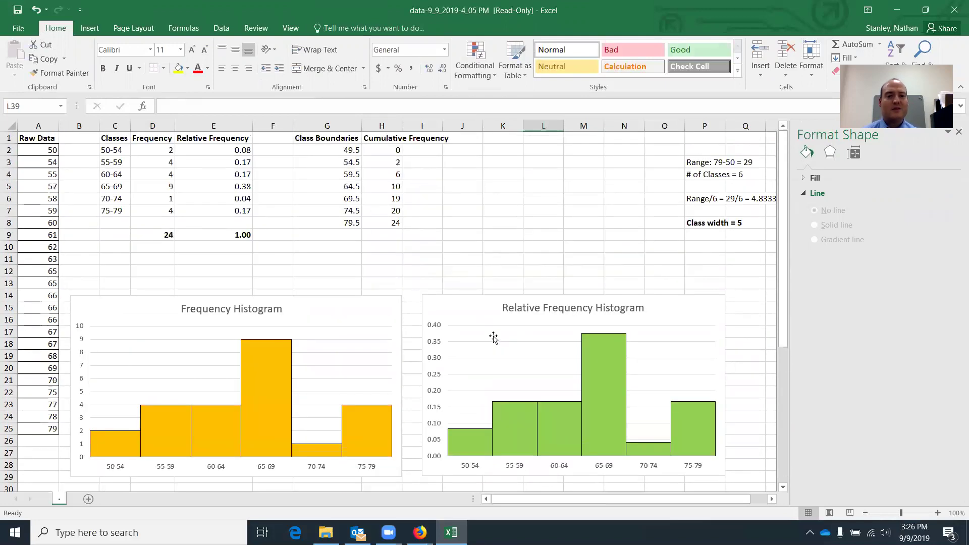
pyautogui.click(499, 141)
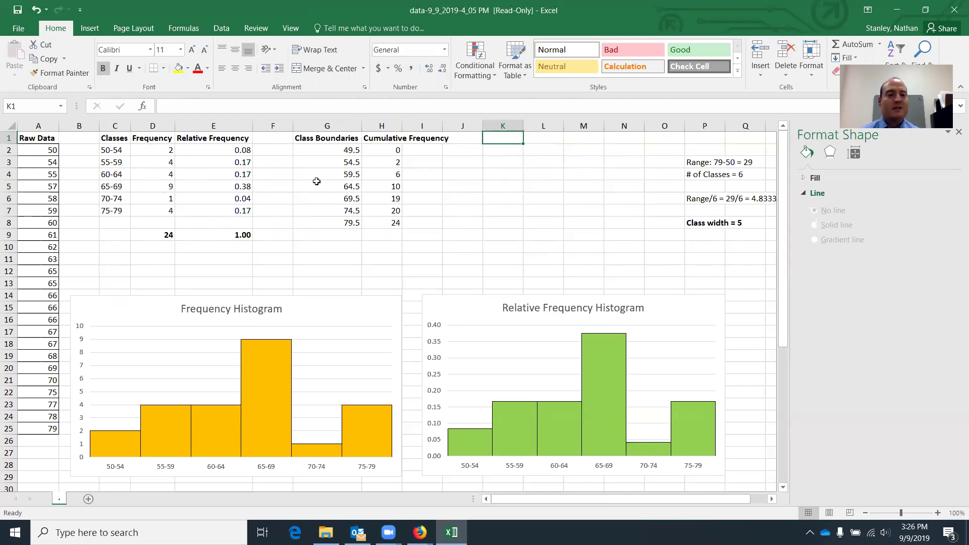
pyautogui.scroll(-5, 349, 396)
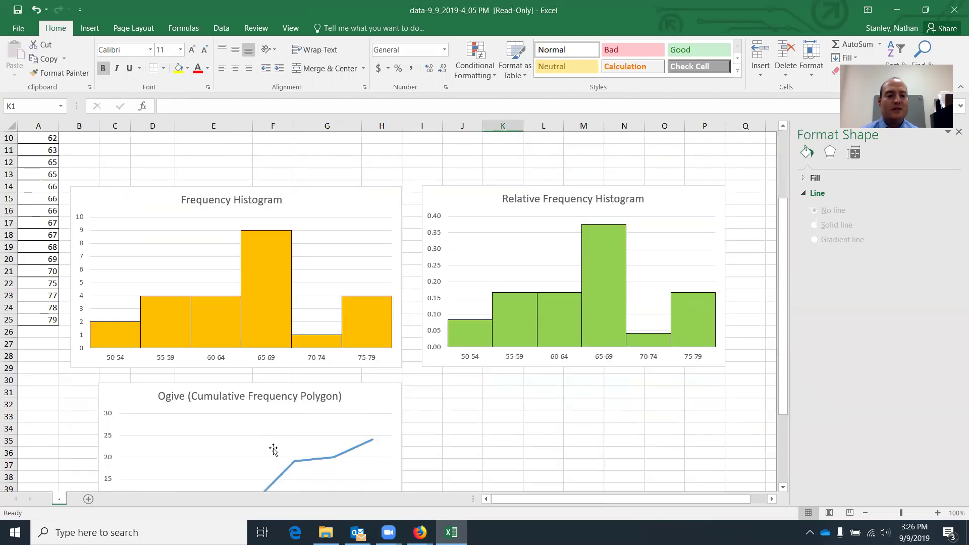
pyautogui.scroll(5, 280, 388)
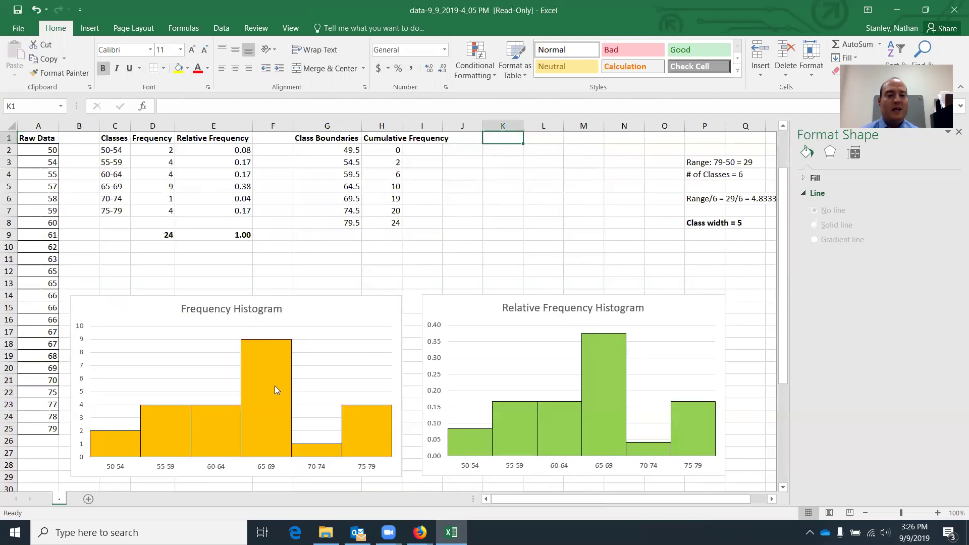
pyautogui.click(348, 152)
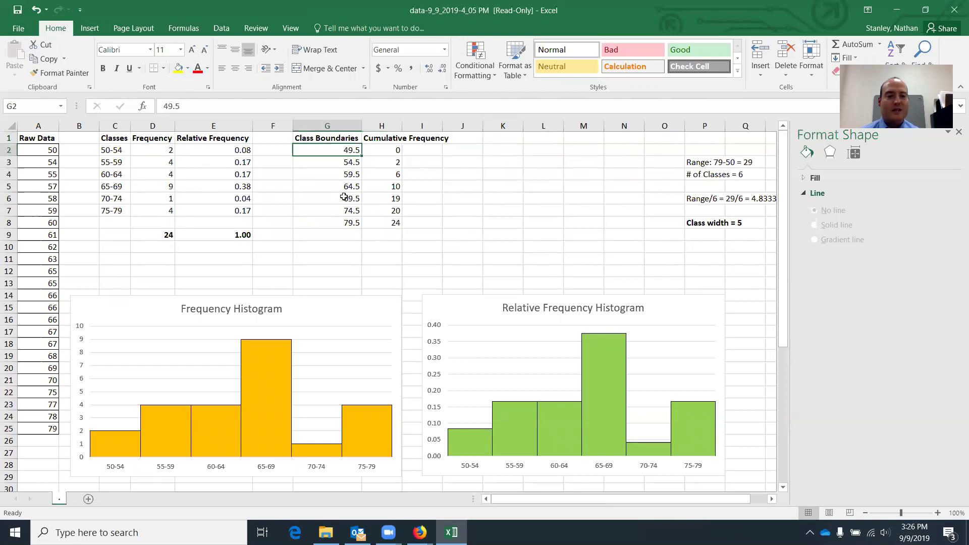
# Add the column headings "Midpoint" in K1 and "Frequency" in L1.
pyautogui.click(513, 140)
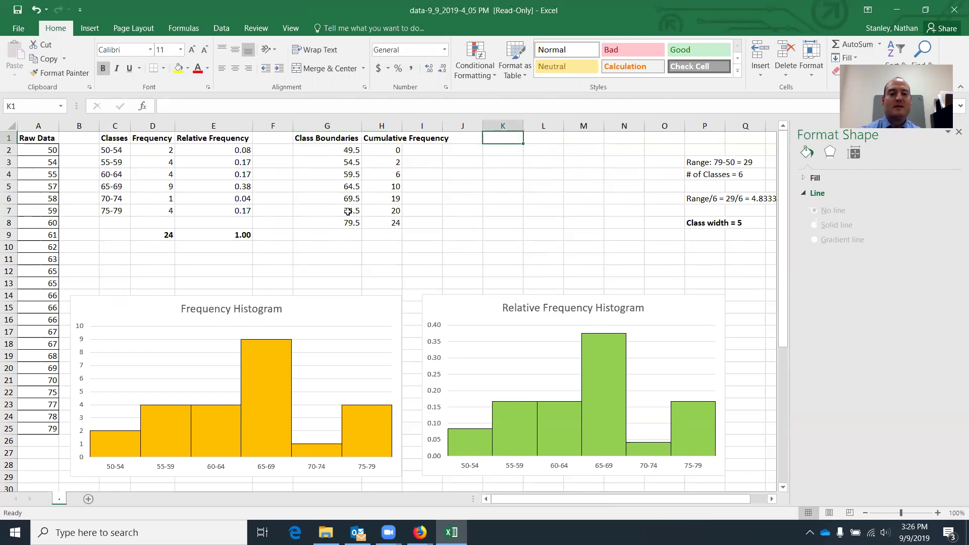
pyautogui.write('Midpoint')
pyautogui.press('Tab')
pyautogui.write('F')
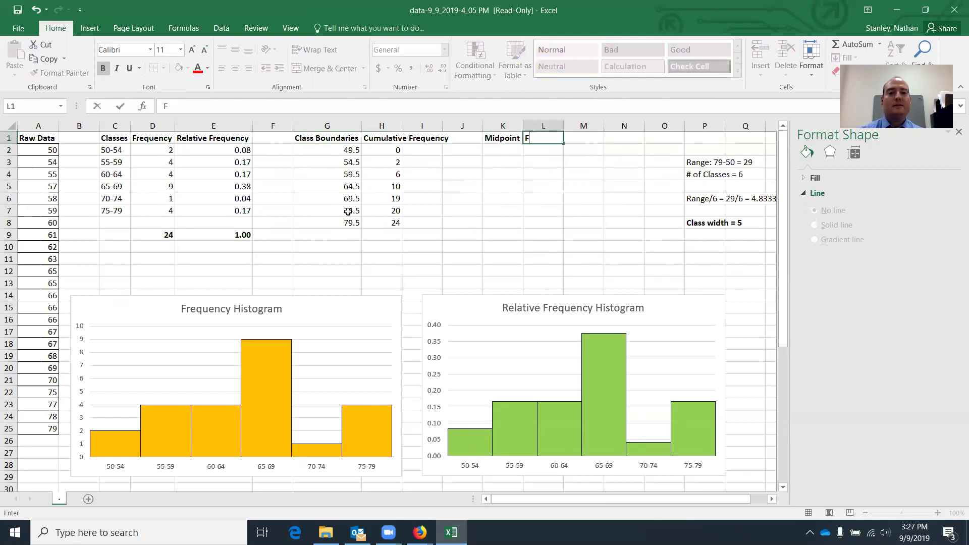
pyautogui.write('requency')
pyautogui.click(541, 196)
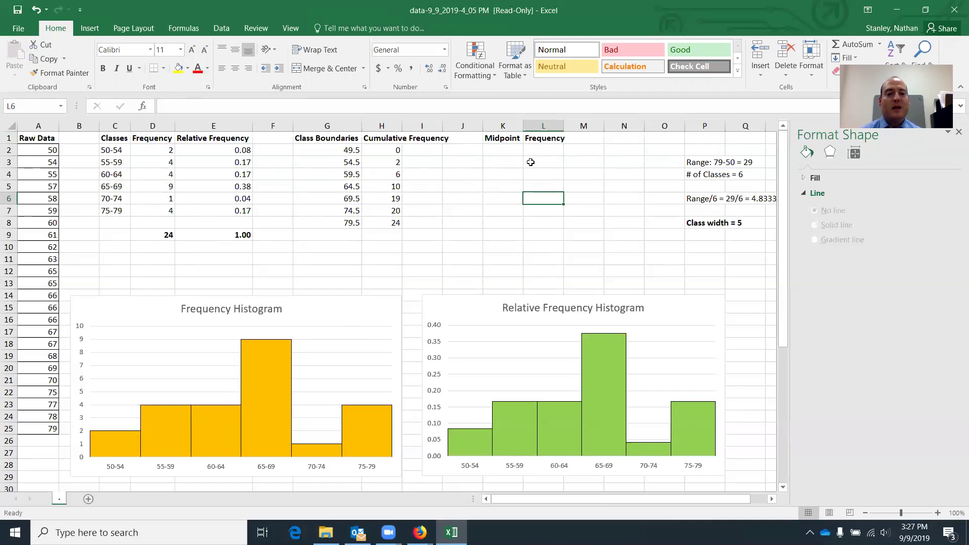
# Enter a starting frequency of 0 in cell L2.
pyautogui.click(518, 152)
pyautogui.click(533, 152)
pyautogui.click(513, 151)
pyautogui.click(532, 151)
pyautogui.write('0')
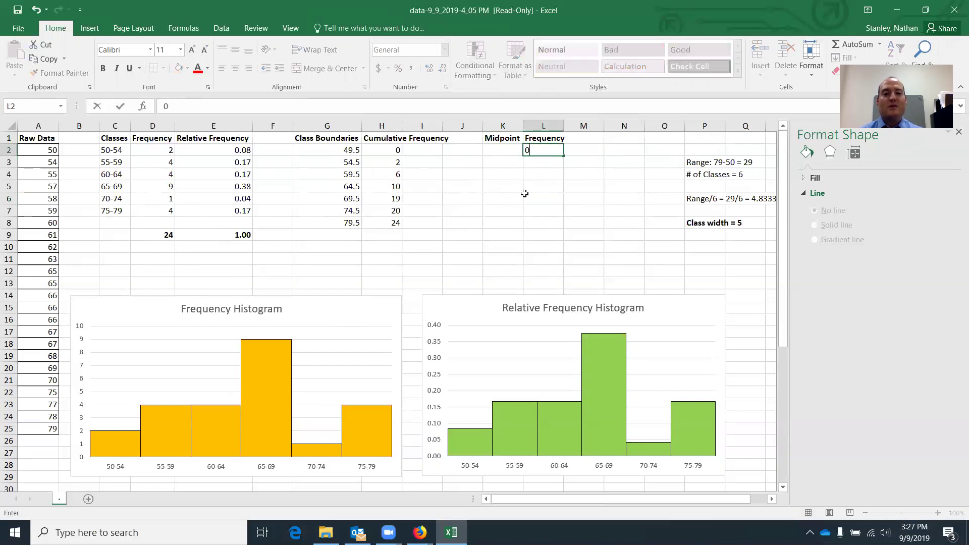
pyautogui.click(531, 171)
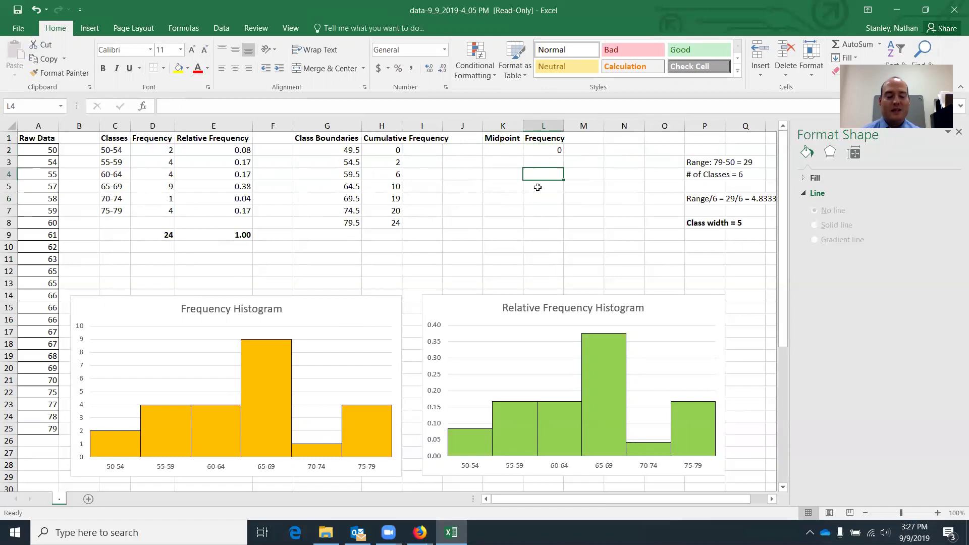
# Leave K2 empty and enter the first two class midpoints, 52 in K3 and 57 in K4.
pyautogui.scroll(-5, 460, 273)
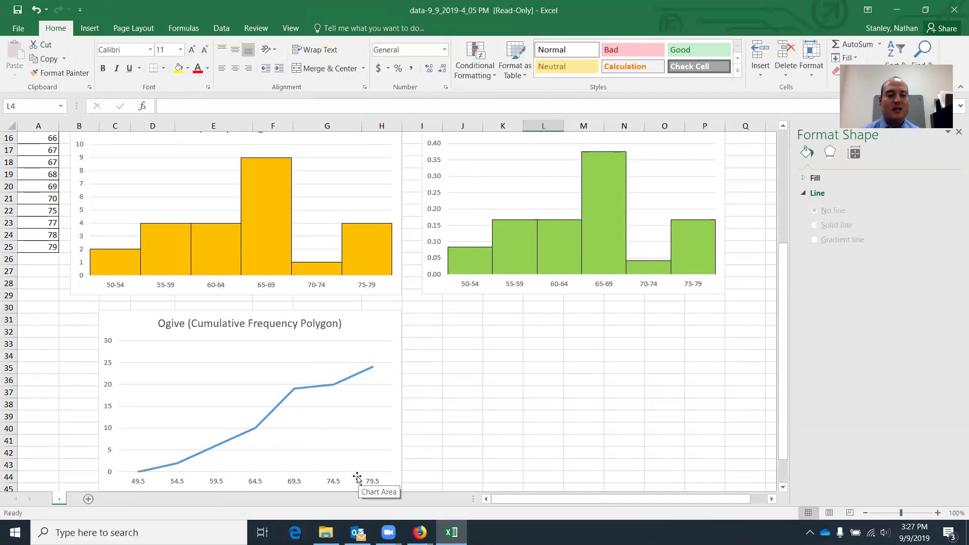
pyautogui.scroll(5, 333, 431)
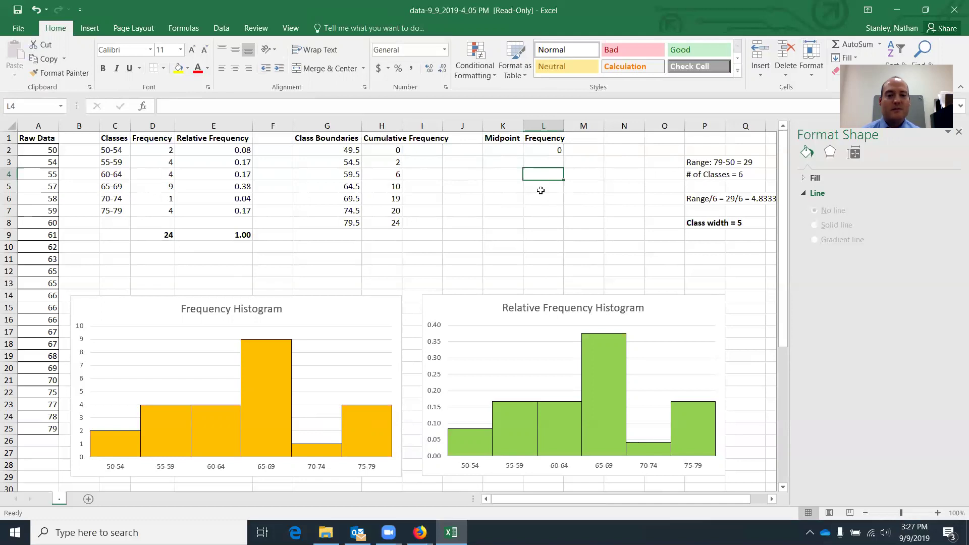
pyautogui.click(514, 161)
pyautogui.click(512, 150)
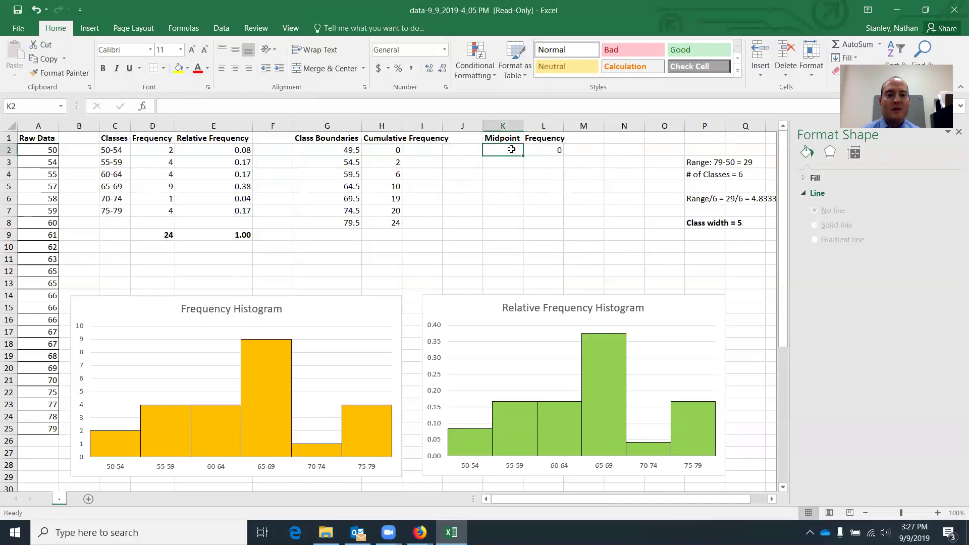
pyautogui.click(511, 164)
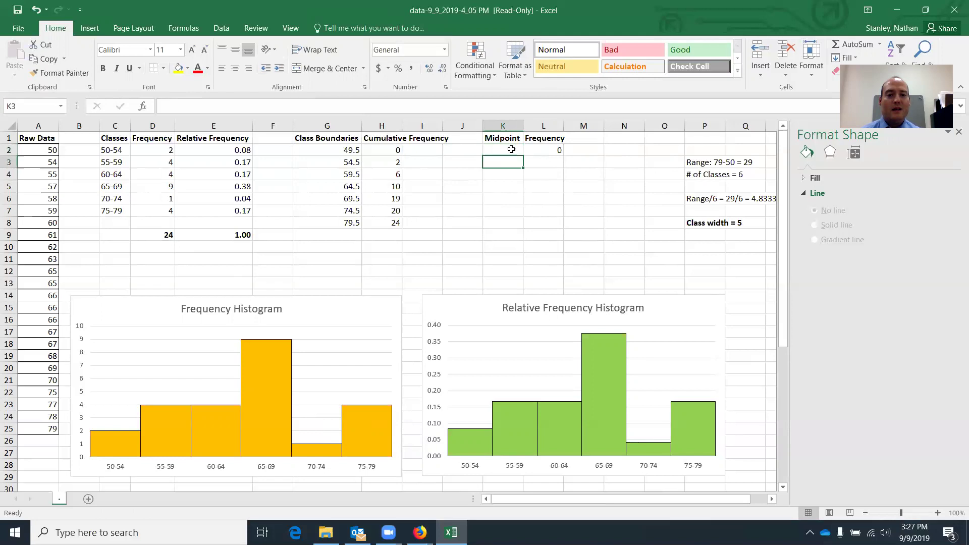
pyautogui.click(512, 150)
pyautogui.click(510, 160)
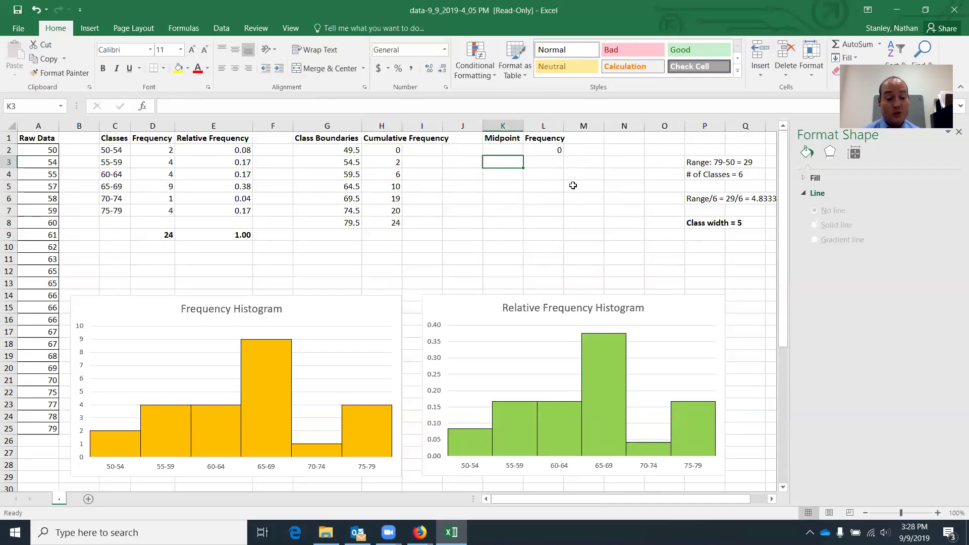
pyautogui.write('52')
pyautogui.press('Return')
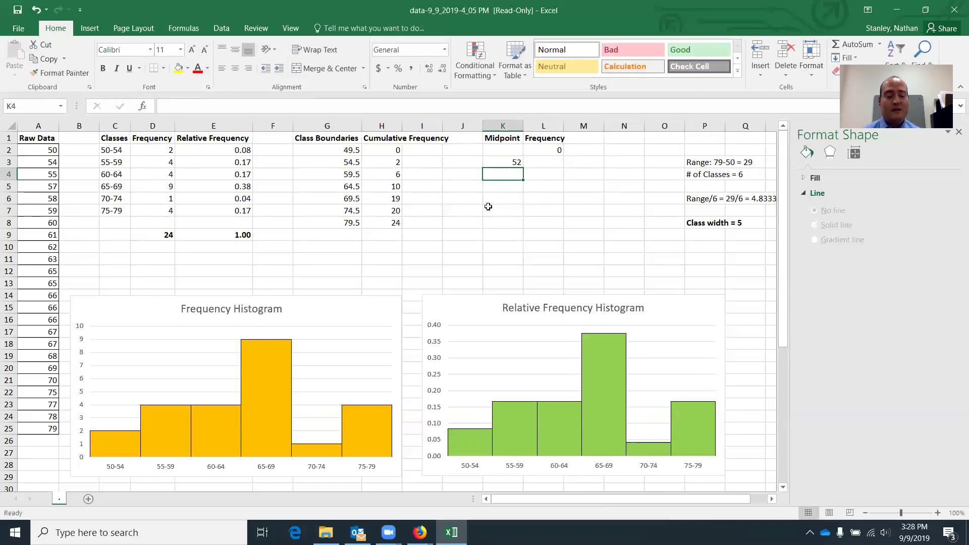
pyautogui.write('57')
pyautogui.press('Return')
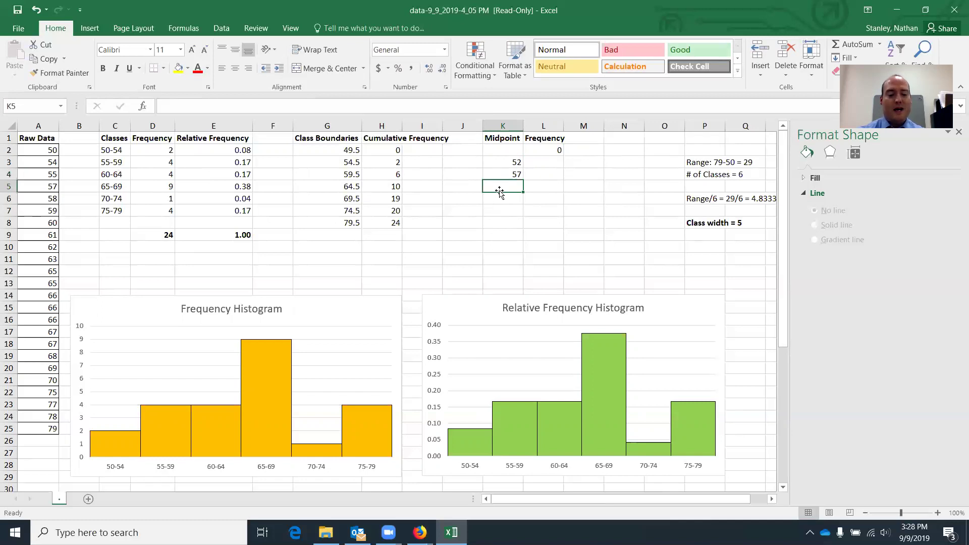
# Enter the remaining class midpoints 62, 67, 72 and 77 in cells K5 to K8.
pyautogui.write('62')
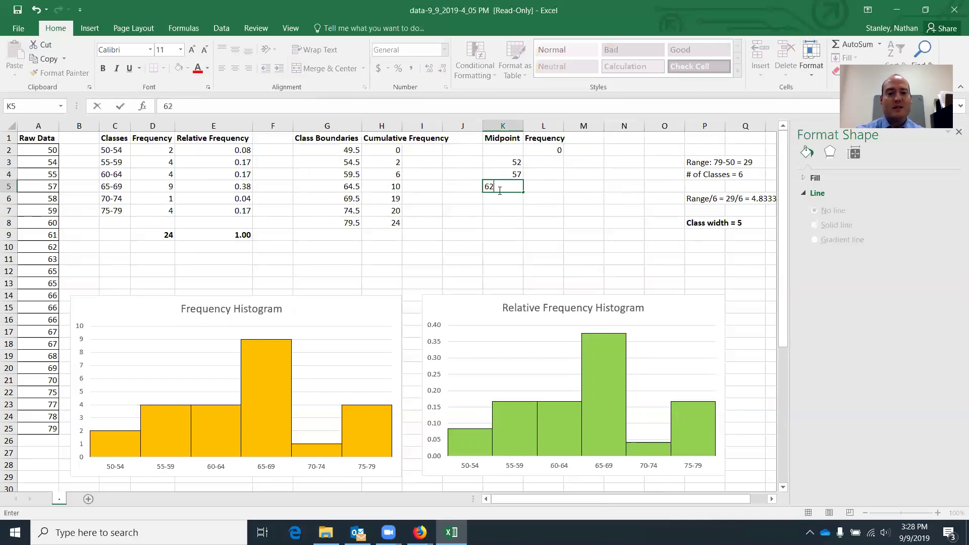
pyautogui.press('Return')
pyautogui.write('67')
pyautogui.press('Return')
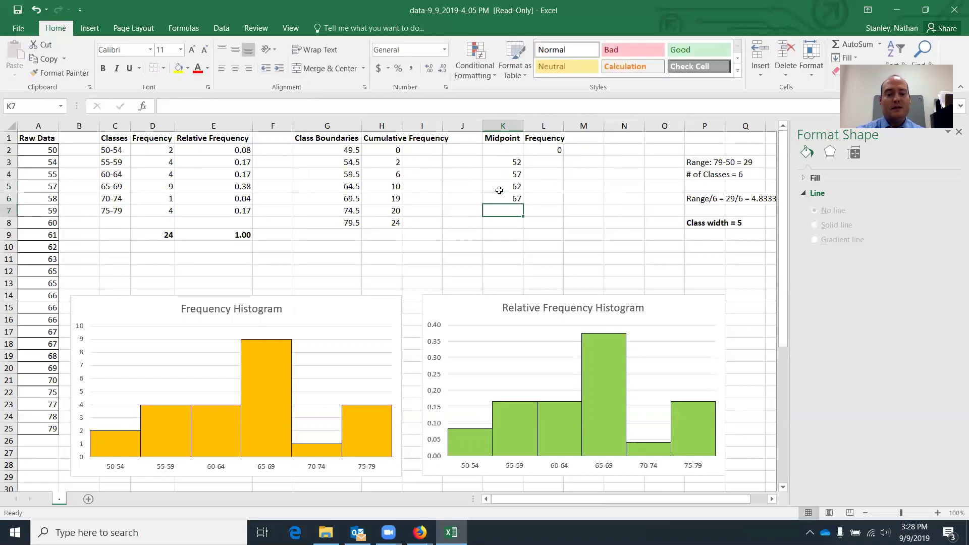
pyautogui.write('72')
pyautogui.press('Return')
pyautogui.write('7')
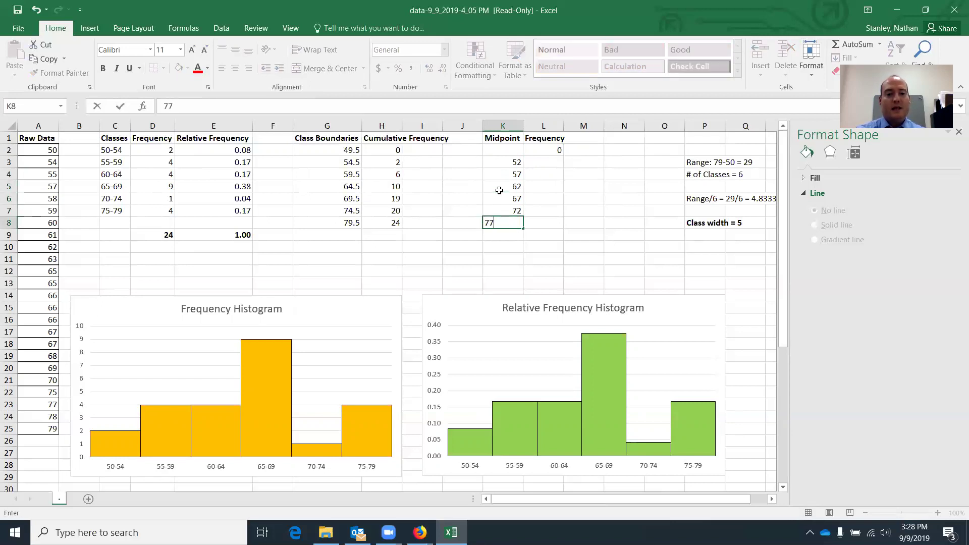
pyautogui.write('7')
pyautogui.press('Return')
# Review the class midpoints in K3 to K8 and the empty cells directly above and below them.
pyautogui.click(504, 163)
pyautogui.press('Down')
pyautogui.press('Down')
pyautogui.press('Down')
pyautogui.press('Down')
pyautogui.press('Down')
pyautogui.press('Up')
pyautogui.press('Up')
pyautogui.press('Up')
pyautogui.press('Up')
pyautogui.press('Up')
pyautogui.press('Up')
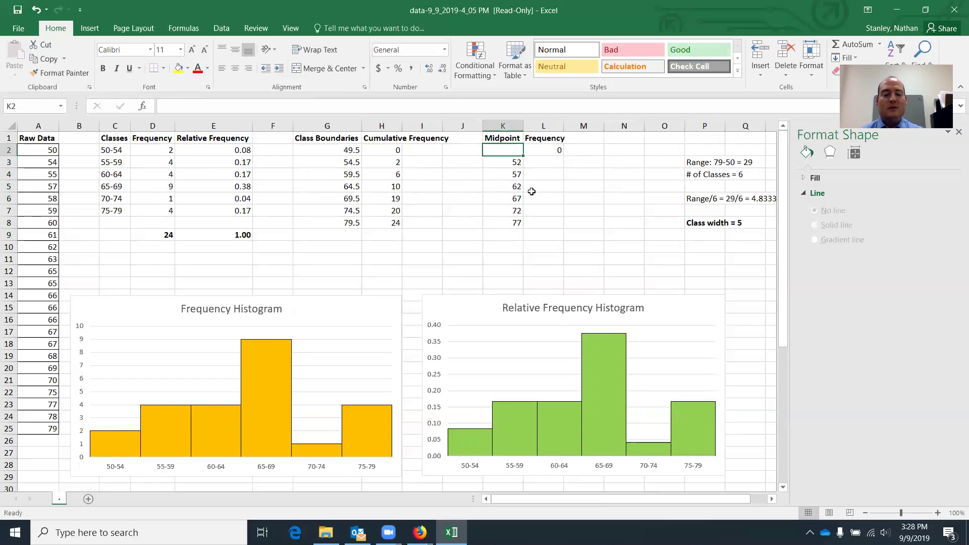
pyautogui.press('Down')
pyautogui.press('Up')
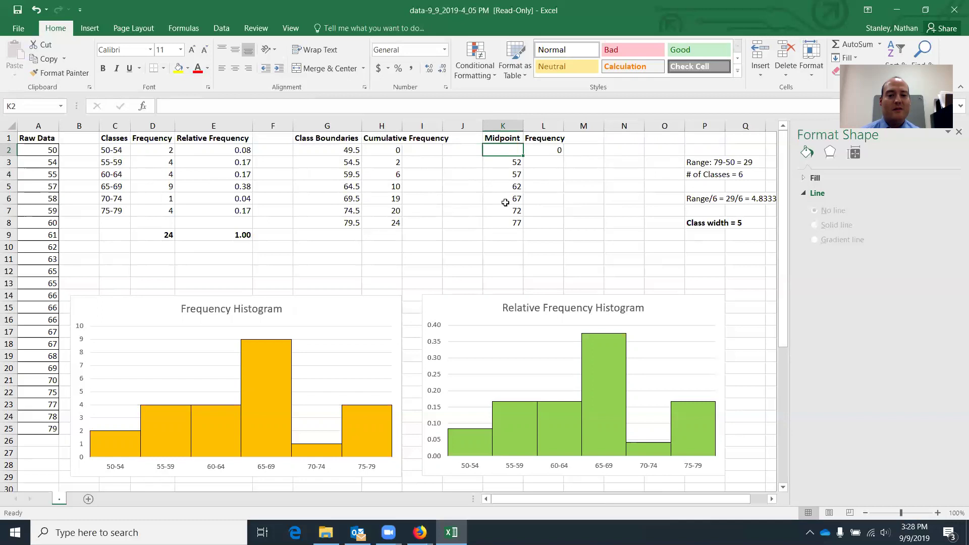
pyautogui.click(510, 235)
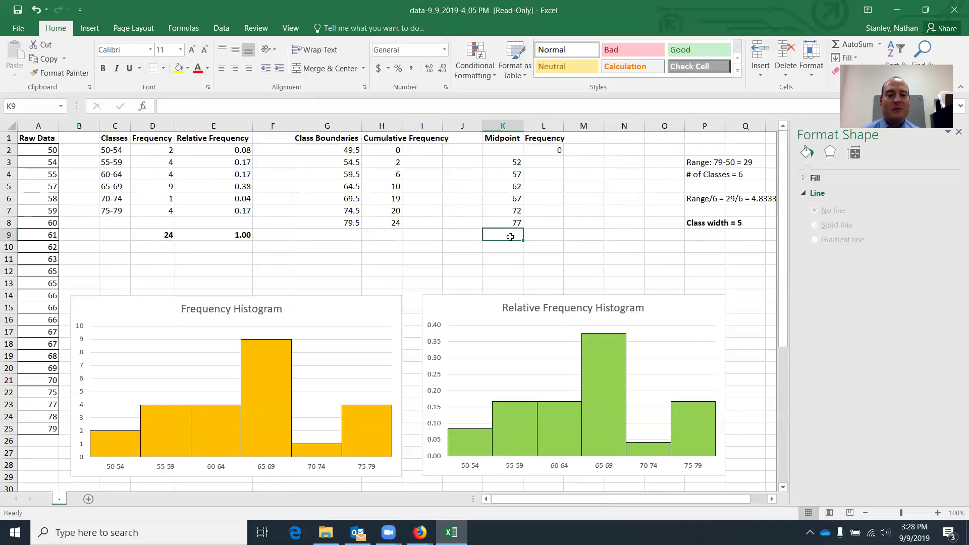
# Enter 47 in K2 as the midpoint preceding the first class.
pyautogui.click(511, 150)
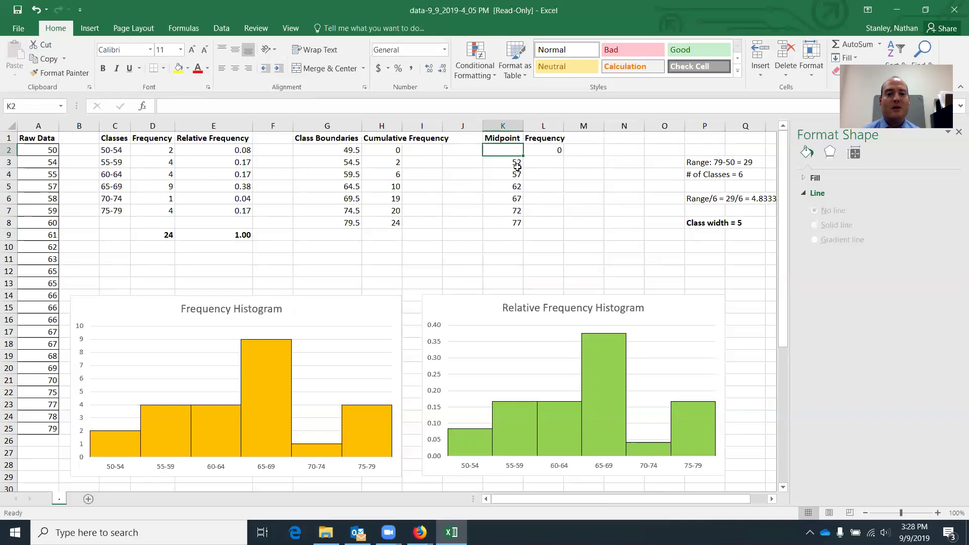
pyautogui.write('47')
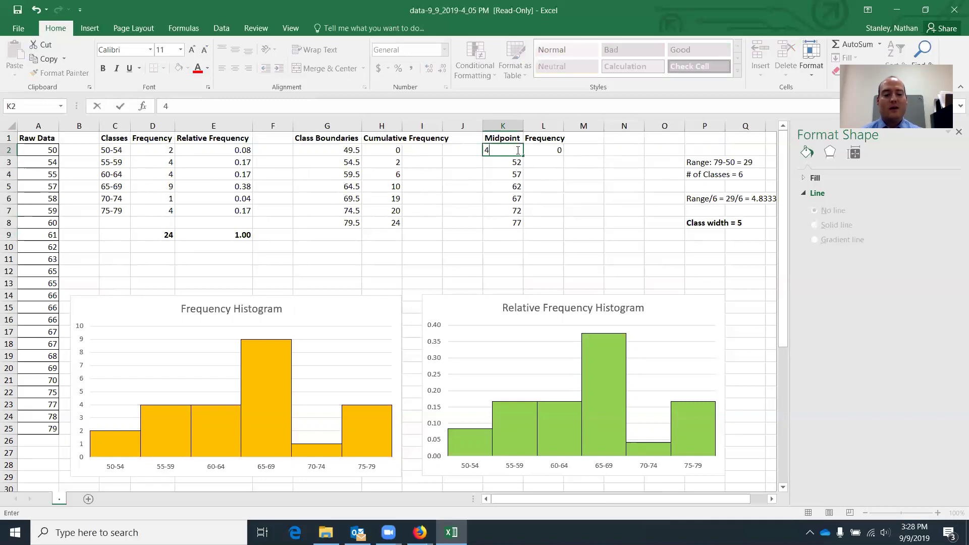
pyautogui.click(519, 211)
pyautogui.click(510, 186)
pyautogui.press('Down')
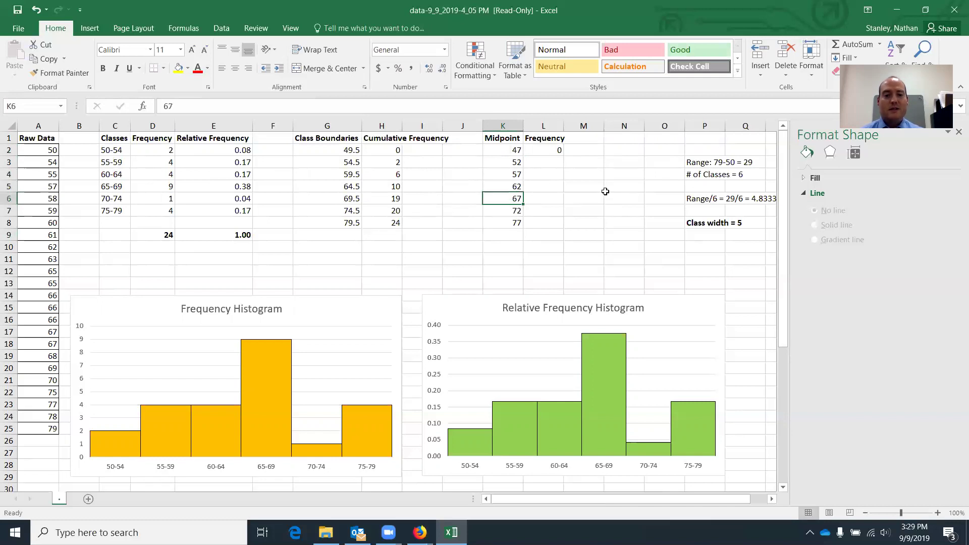
# Enter 82 in K9 as the midpoint following the last class, with a frequency of 0 in L9.
pyautogui.press('Down')
pyautogui.press('Down')
pyautogui.press('Down')
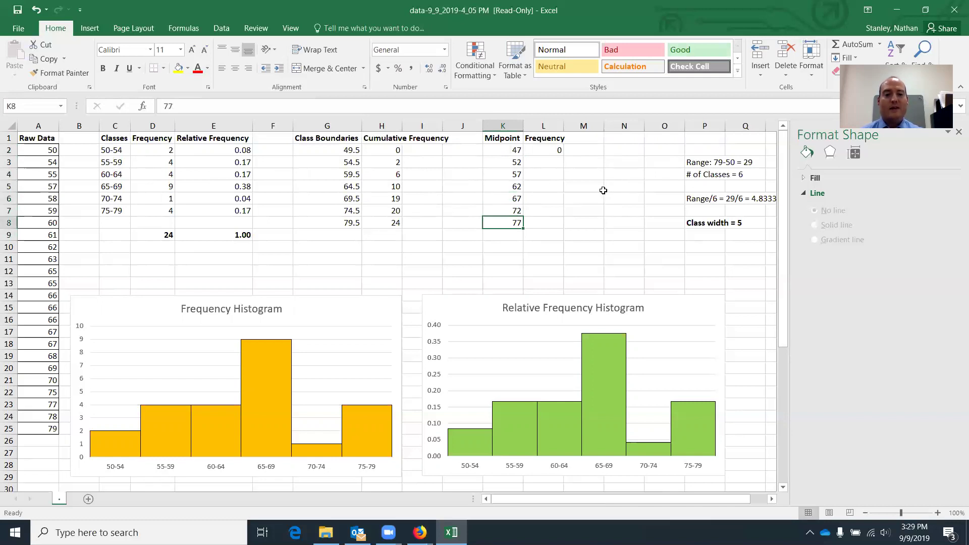
pyautogui.write('82')
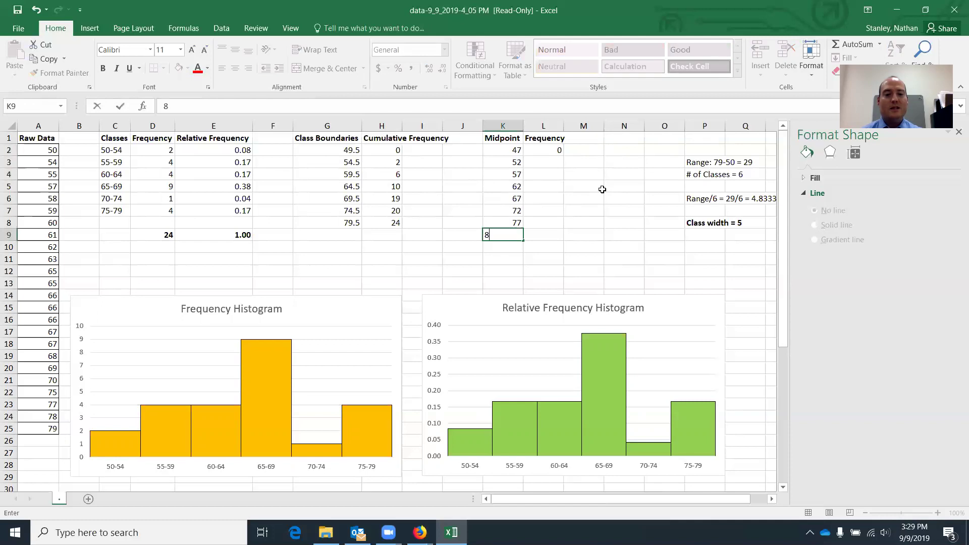
pyautogui.click(568, 220)
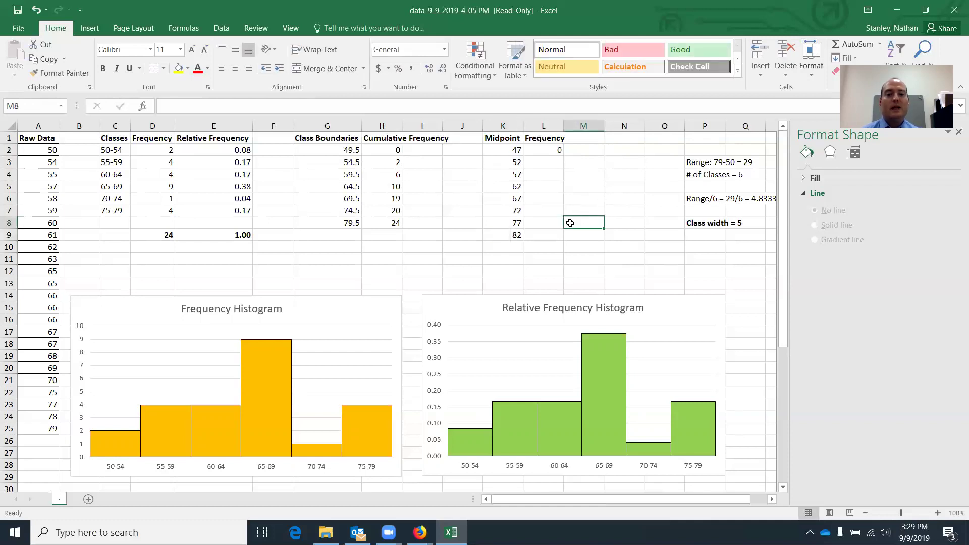
pyautogui.click(551, 236)
pyautogui.write('0')
pyautogui.click(586, 222)
pyautogui.click(552, 166)
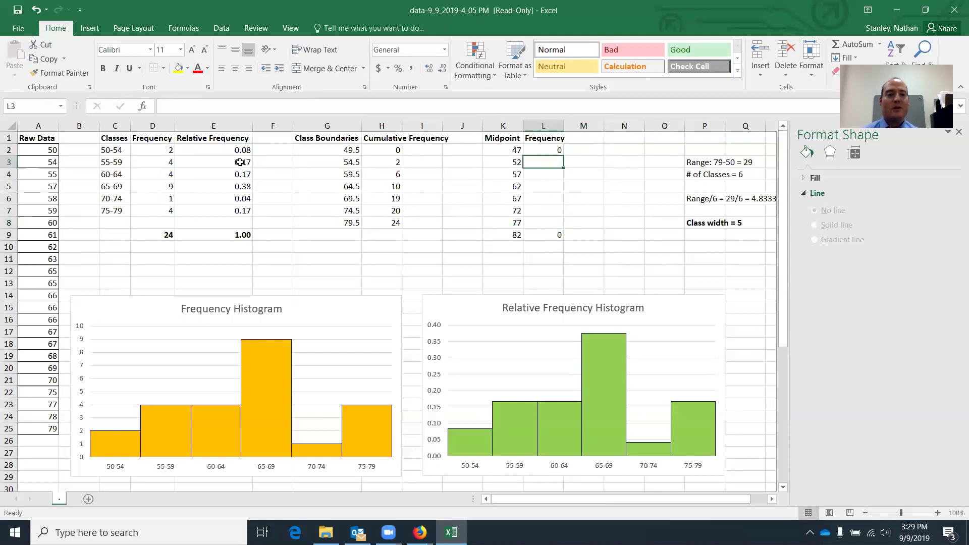
pyautogui.moveTo(151, 148); pyautogui.dragTo(151, 211)
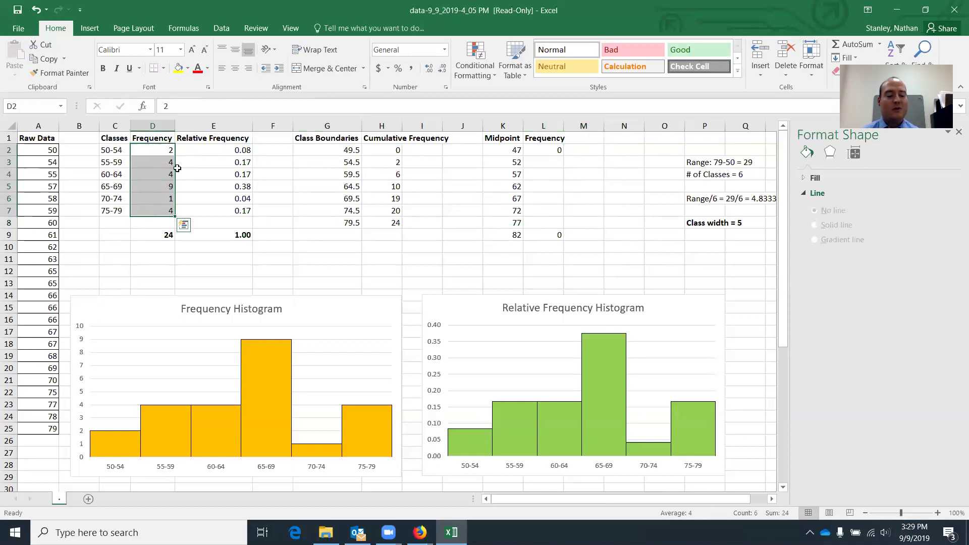
pyautogui.hotkey('ctrl', 'q')
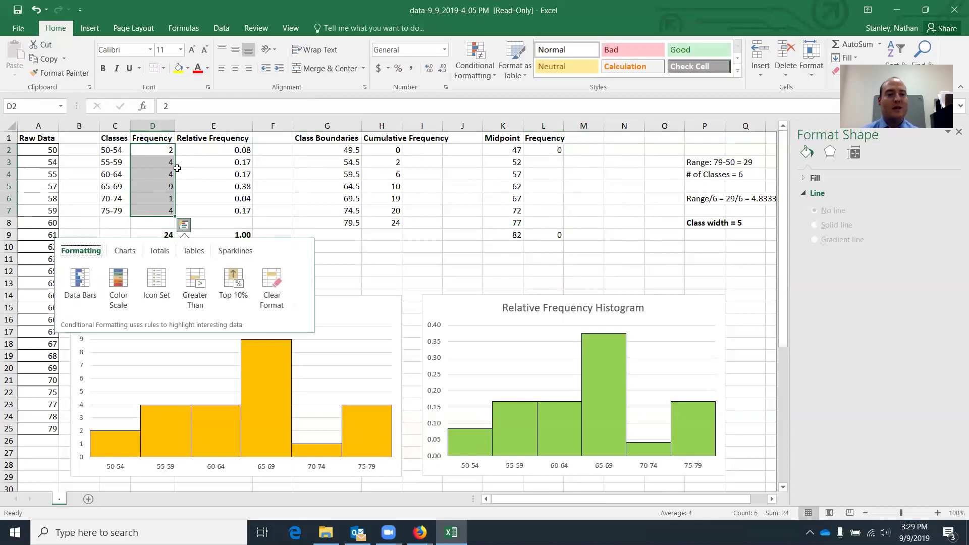
pyautogui.moveTo(544, 162); pyautogui.dragTo(544, 218)
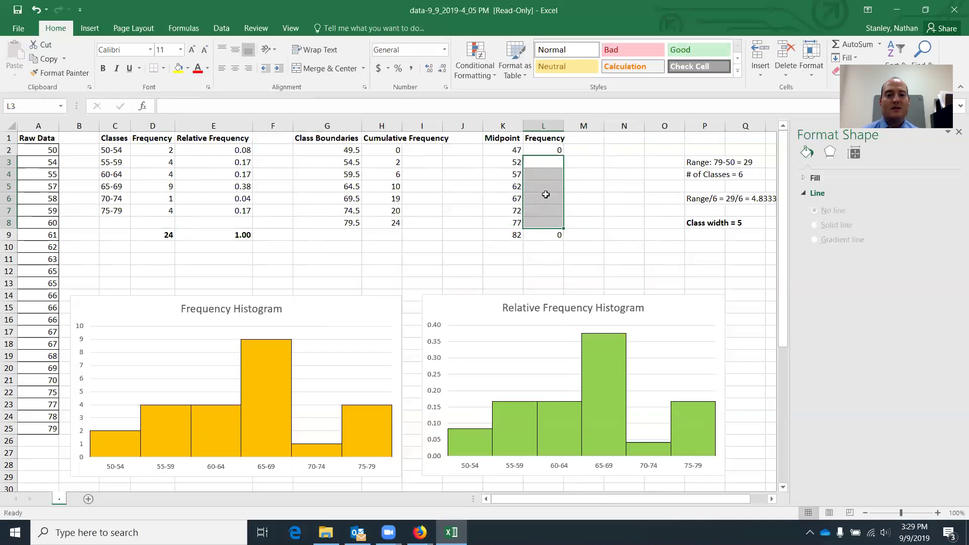
pyautogui.rightClick(546, 188)
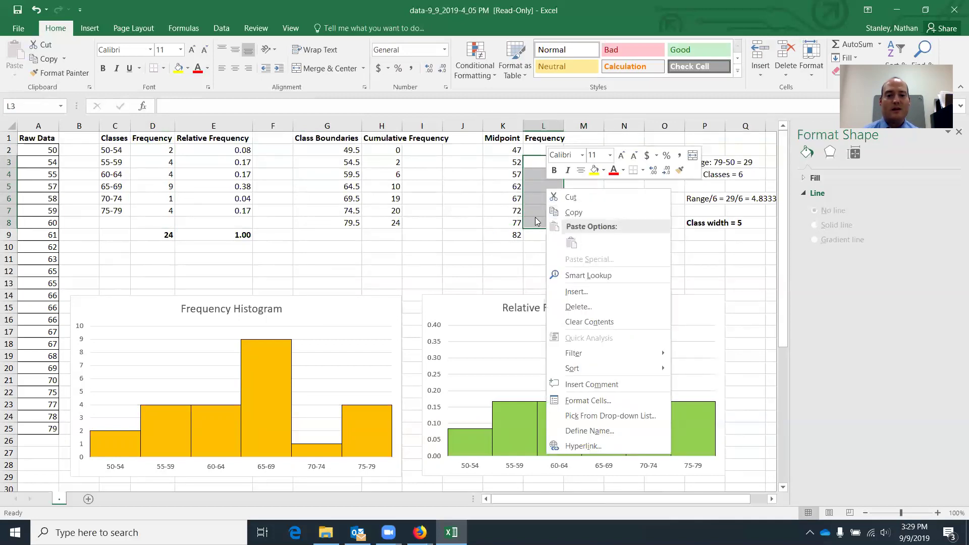
pyautogui.click(460, 239)
pyautogui.click(348, 224)
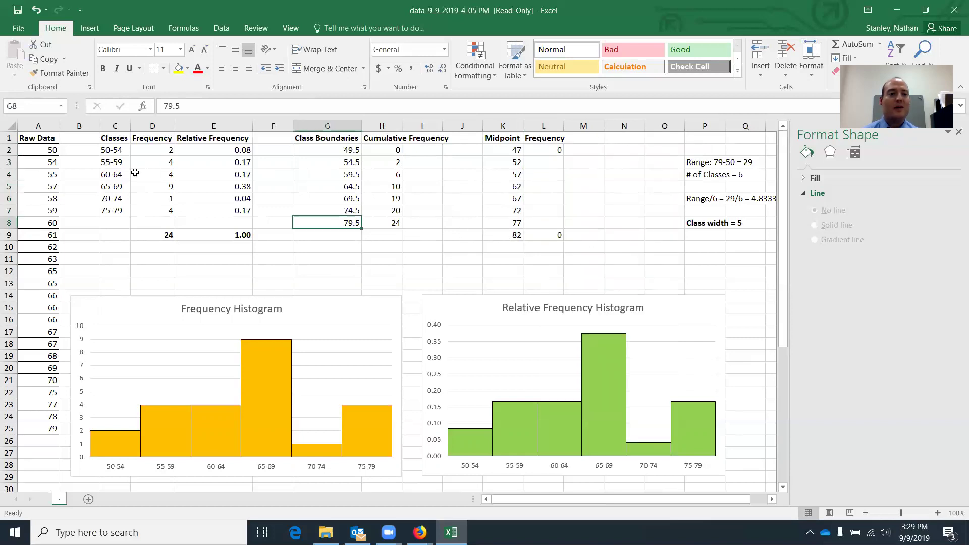
# Copy the class frequencies from D2:D7 into L3:L8 beside the midpoints 52 to 77.
pyautogui.moveTo(148, 154); pyautogui.dragTo(150, 211)
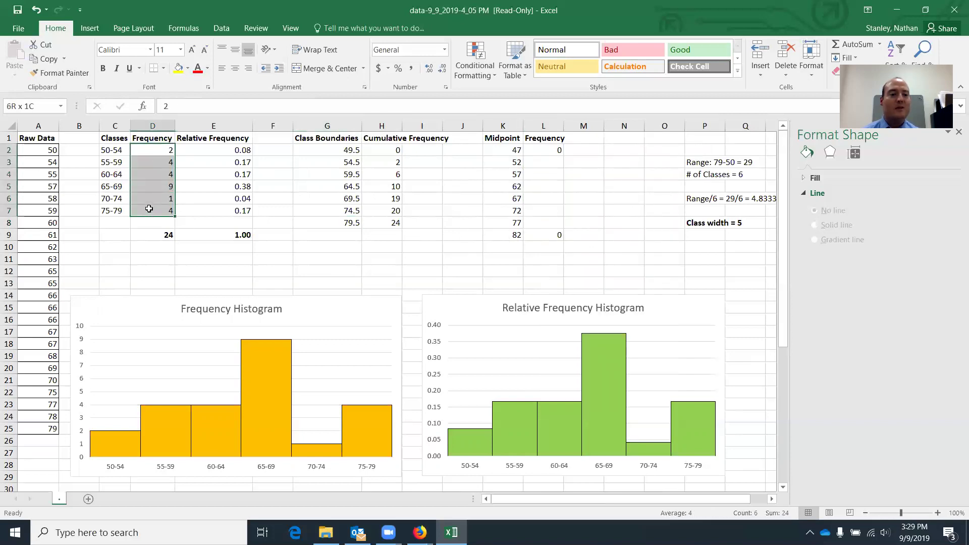
pyautogui.rightClick(149, 191)
pyautogui.click(169, 212)
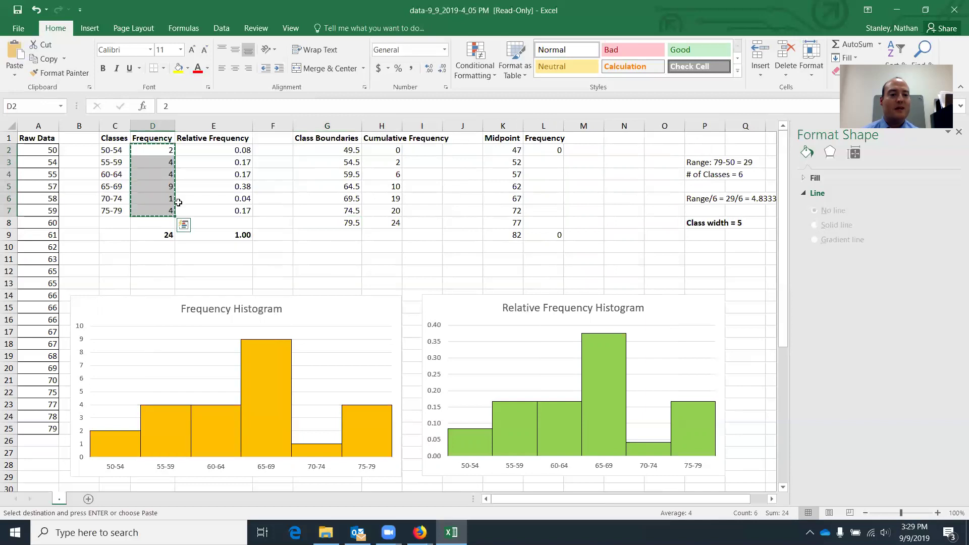
pyautogui.moveTo(538, 162); pyautogui.dragTo(543, 224)
pyautogui.rightClick(544, 195)
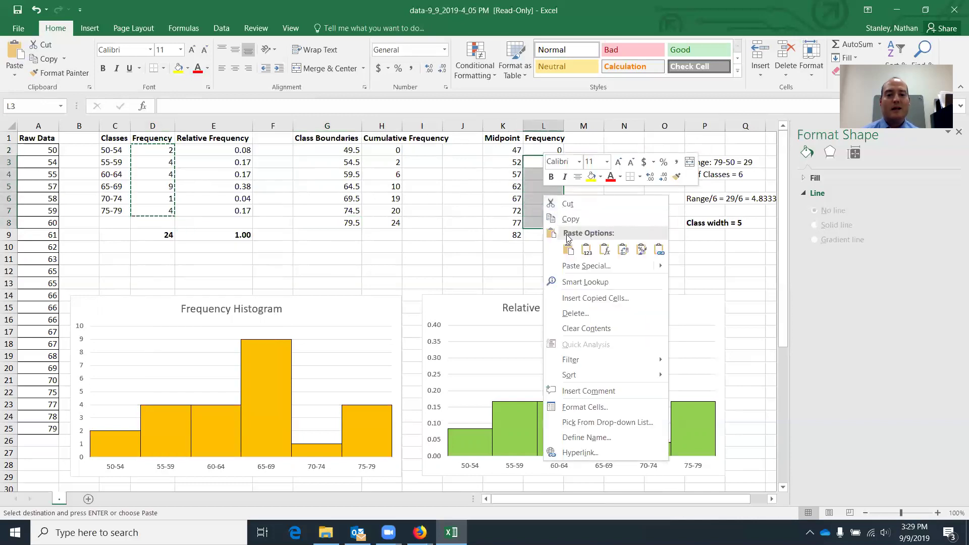
pyautogui.click(568, 249)
pyautogui.click(575, 164)
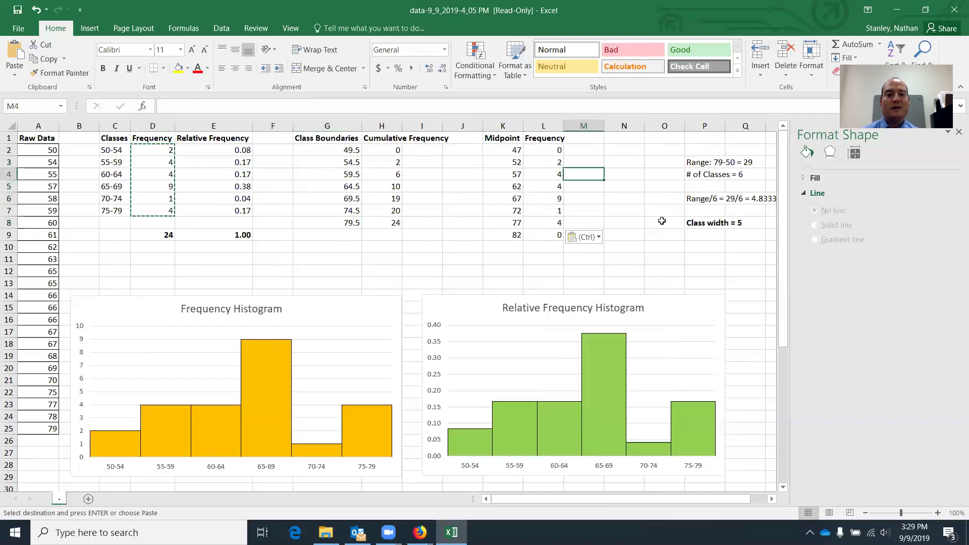
pyautogui.click(631, 236)
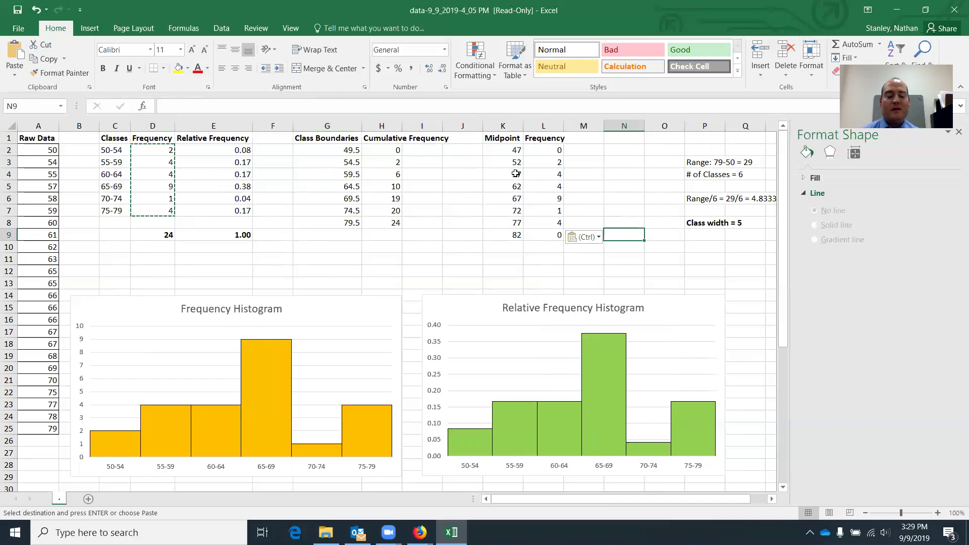
# Insert the recommended line chart from the midpoint and frequency data in K2:L9.
pyautogui.moveTo(505, 154); pyautogui.dragTo(547, 235)
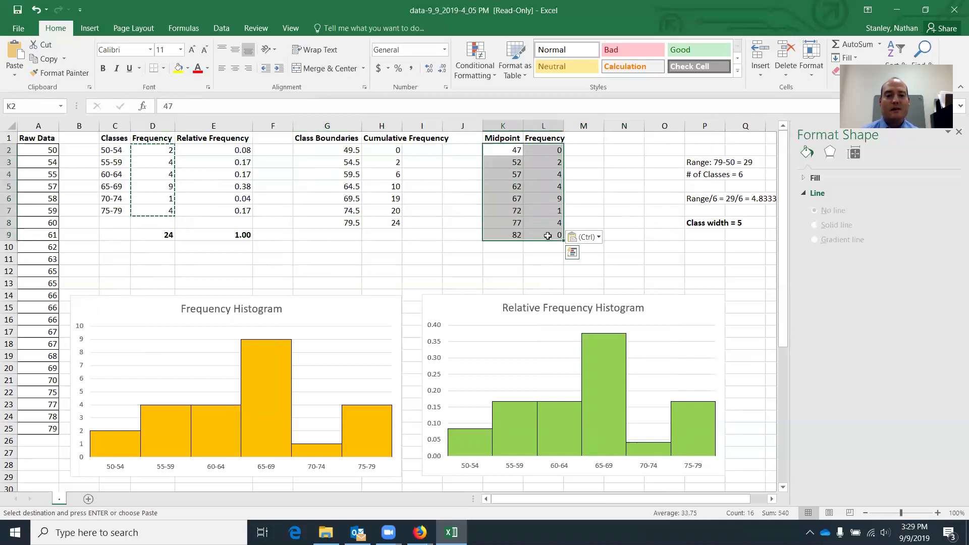
pyautogui.click(96, 29)
pyautogui.click(377, 61)
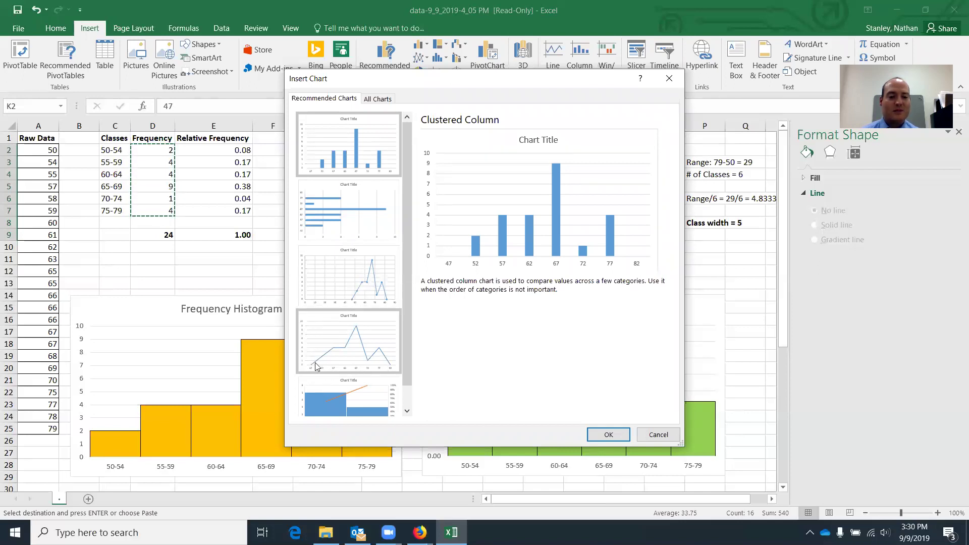
pyautogui.click(324, 350)
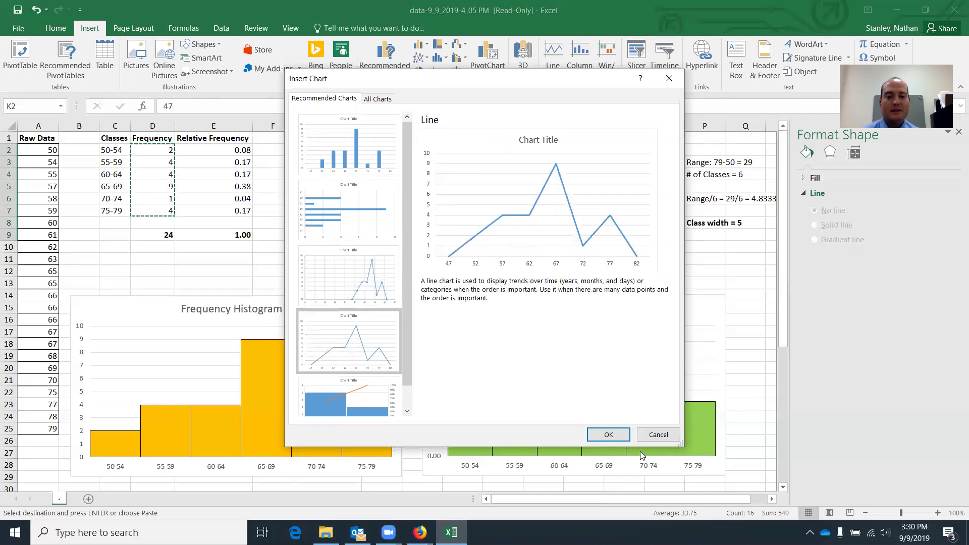
pyautogui.click(609, 436)
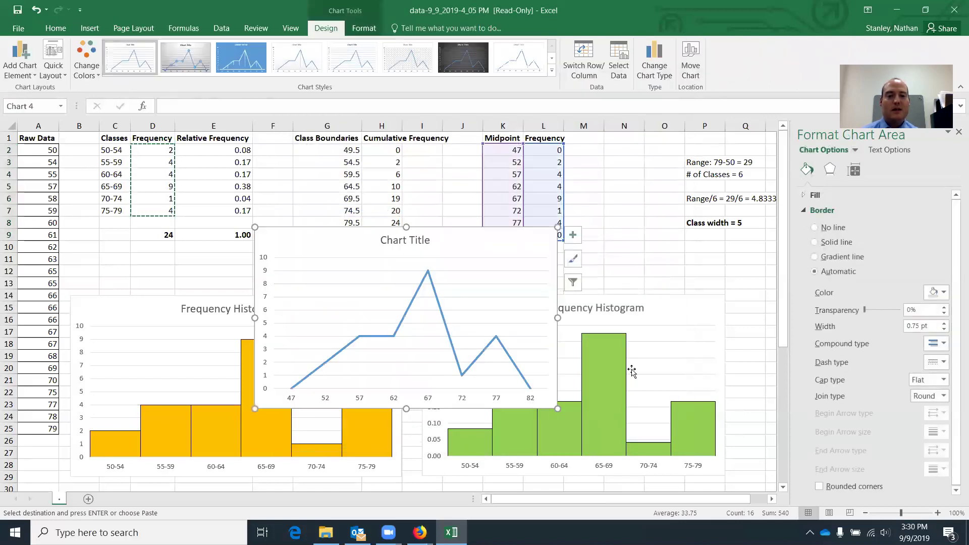
# Title the new line chart "Frequency Polygon".
pyautogui.click(414, 242)
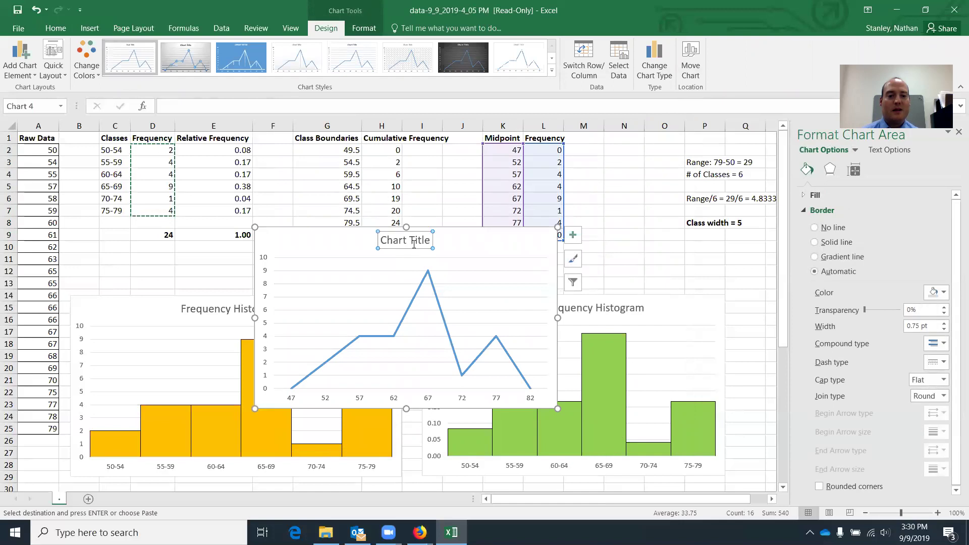
pyautogui.click(414, 243)
pyautogui.tripleClick(413, 243)
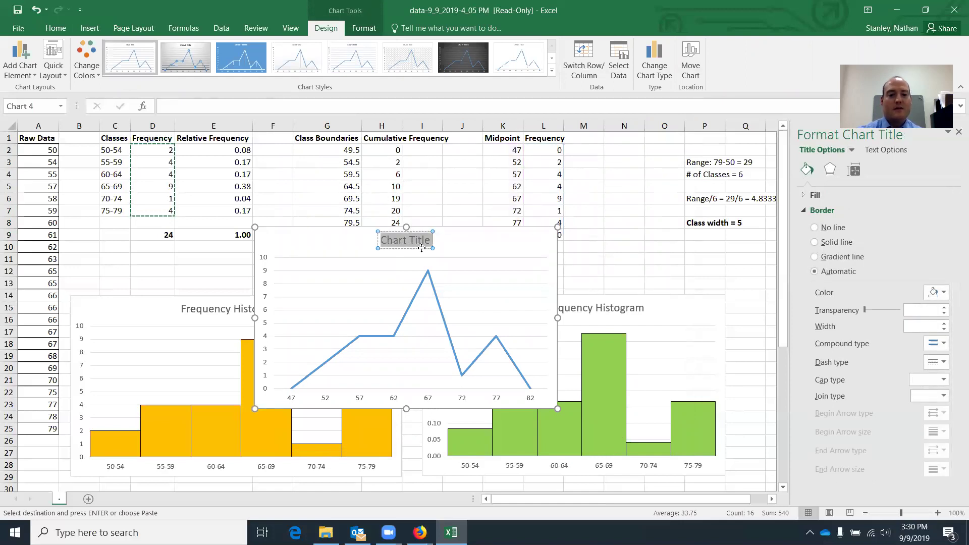
pyautogui.write('Frequency Polygon')
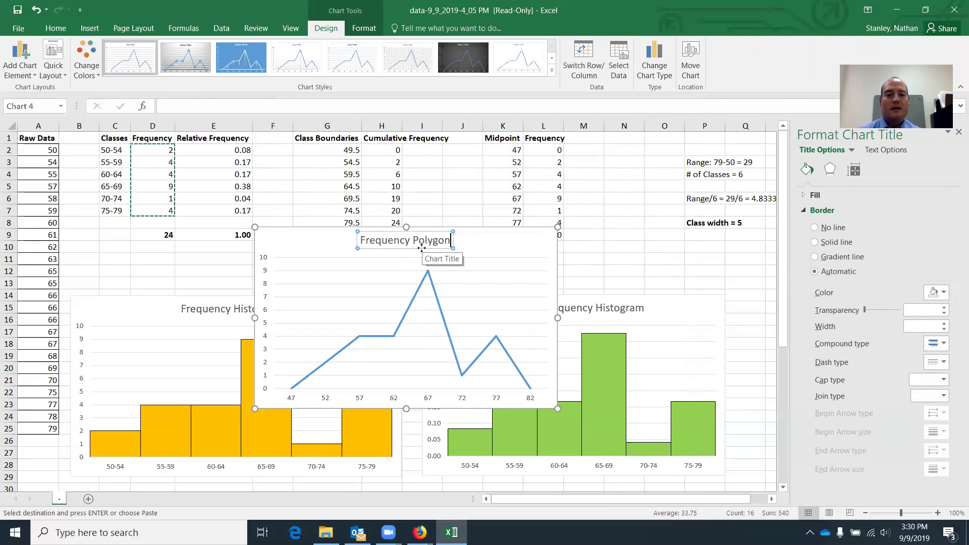
pyautogui.click(515, 253)
# Move the Frequency Polygon chart directly below the Relative Frequency Histogram, beside the ogive.
pyautogui.scroll(-2, 452, 182)
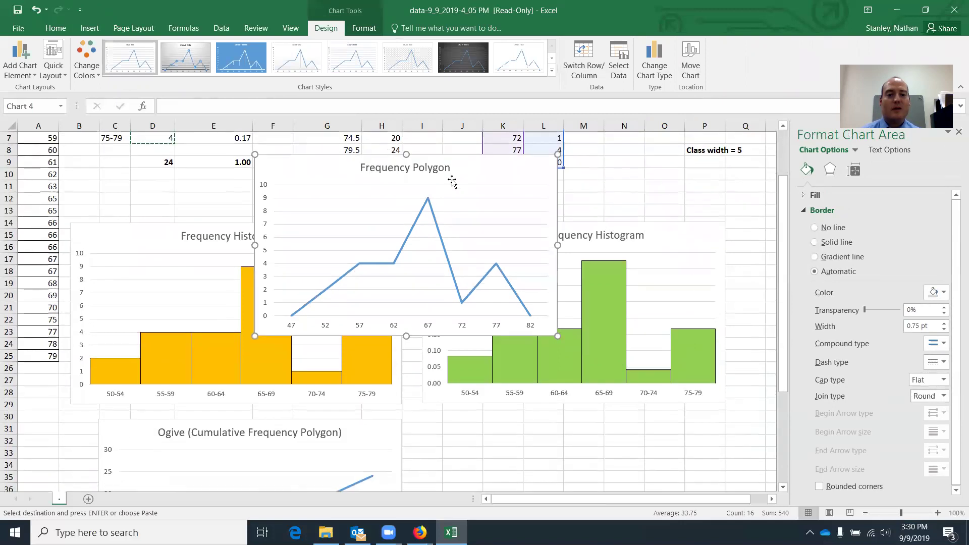
pyautogui.moveTo(443, 161); pyautogui.dragTo(616, 422)
pyautogui.click(744, 317)
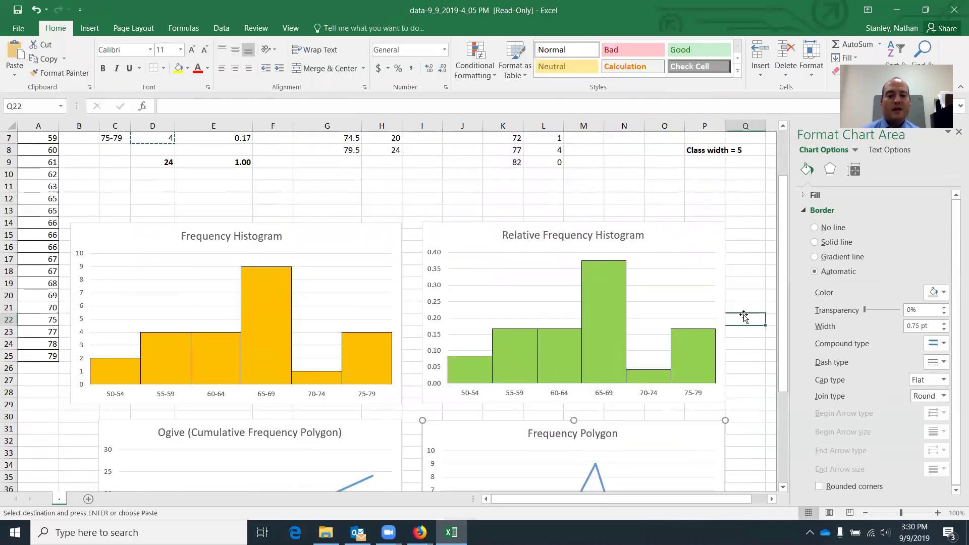
pyautogui.click(679, 185)
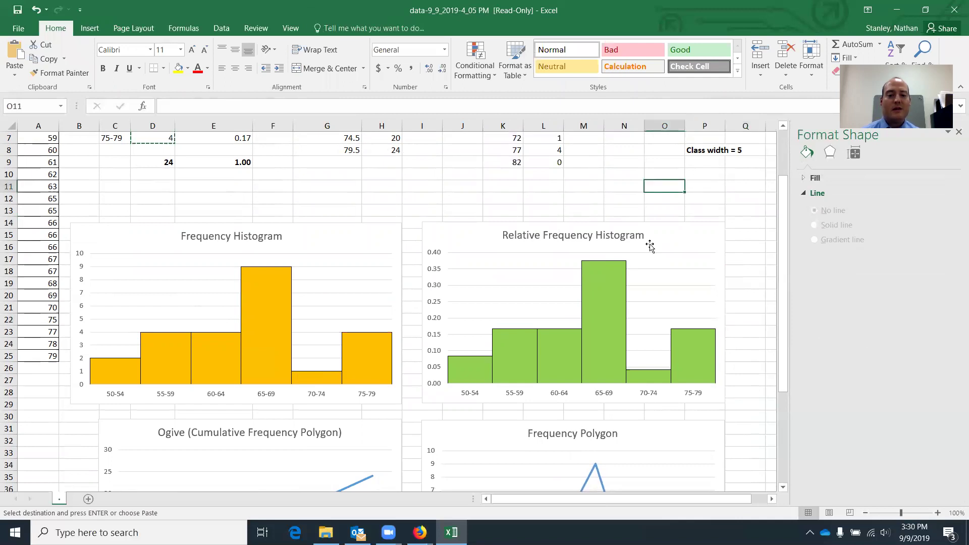
# Apply thick outside borders to the classes, frequency and relative frequency data in C2:E7.
pyautogui.scroll(2, 651, 246)
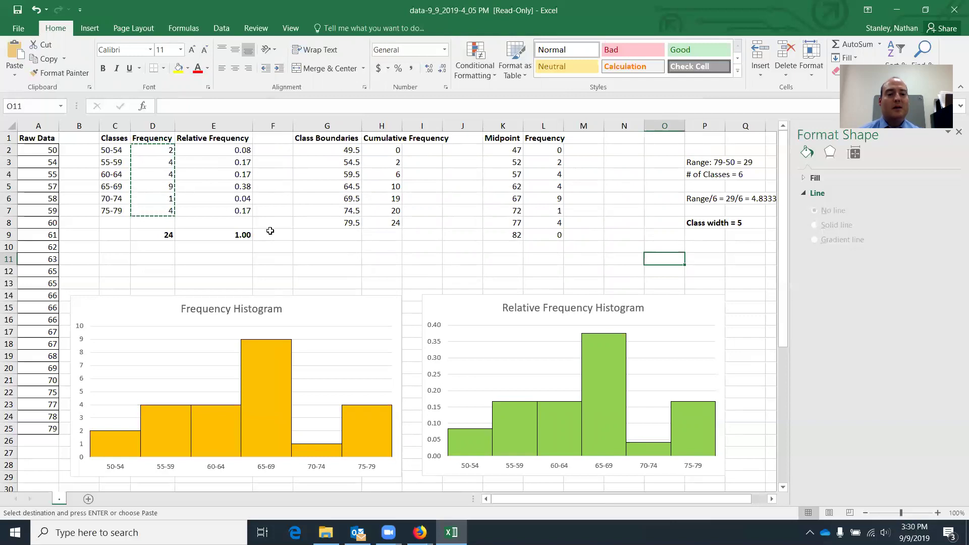
pyautogui.scroll(-1, 270, 231)
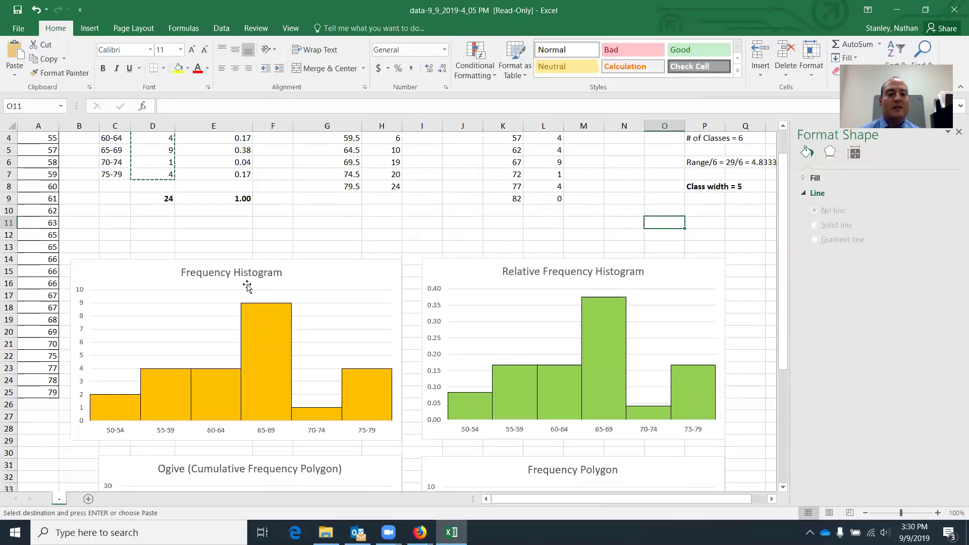
pyautogui.scroll(1, 574, 281)
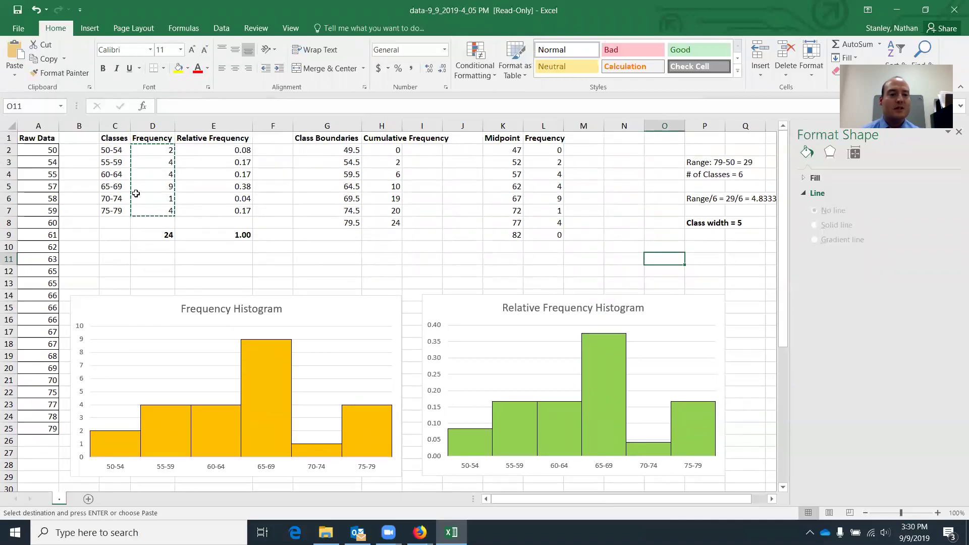
pyautogui.moveTo(114, 150); pyautogui.dragTo(234, 212)
pyautogui.click(163, 68)
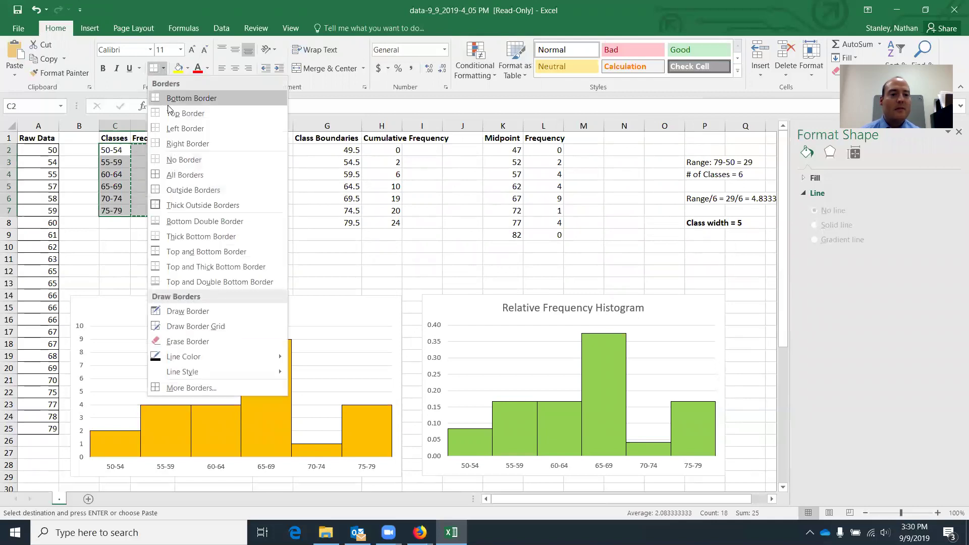
pyautogui.click(192, 205)
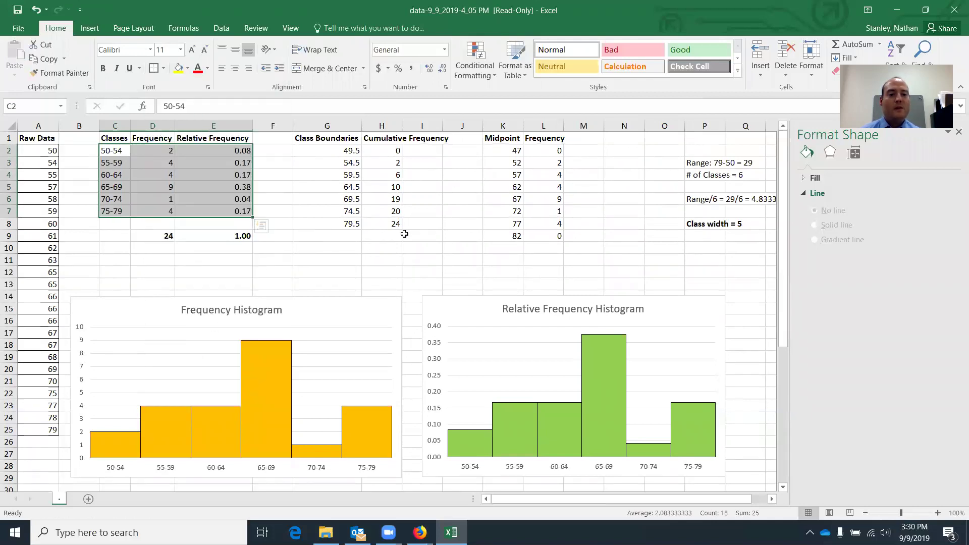
# Check the ogive, and apply thick outside borders to its class boundary and cumulative frequency data in G2:H8.
pyautogui.scroll(-6, 404, 234)
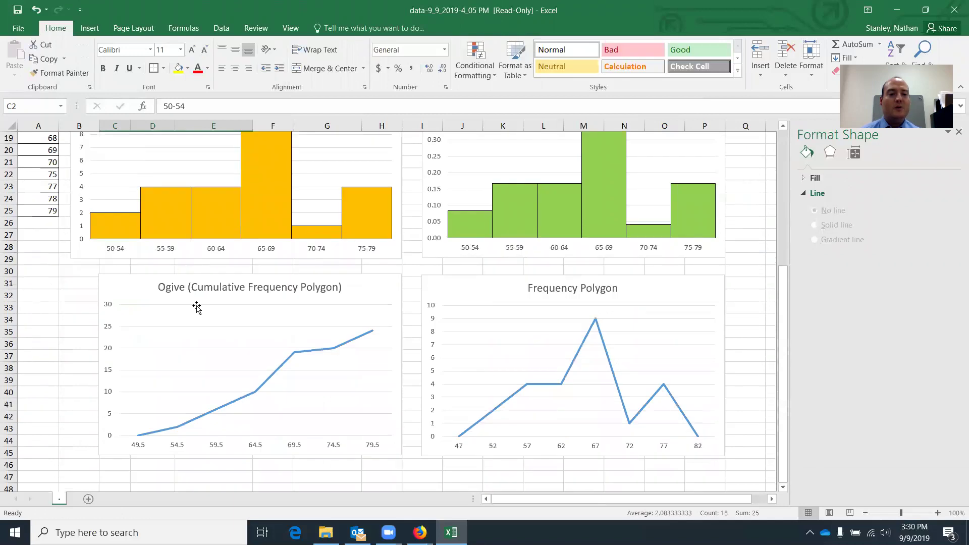
pyautogui.click(197, 305)
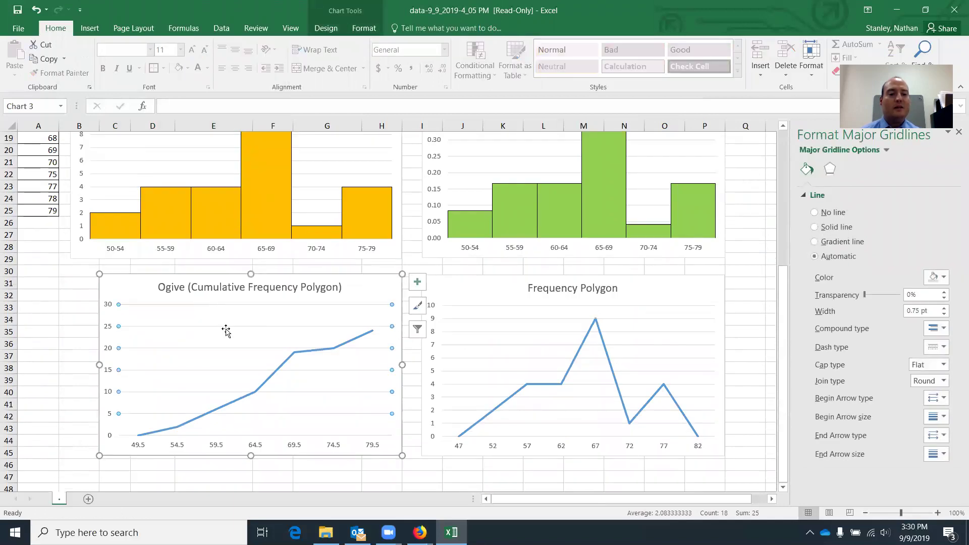
pyautogui.scroll(6, 227, 330)
pyautogui.moveTo(335, 152); pyautogui.dragTo(393, 217)
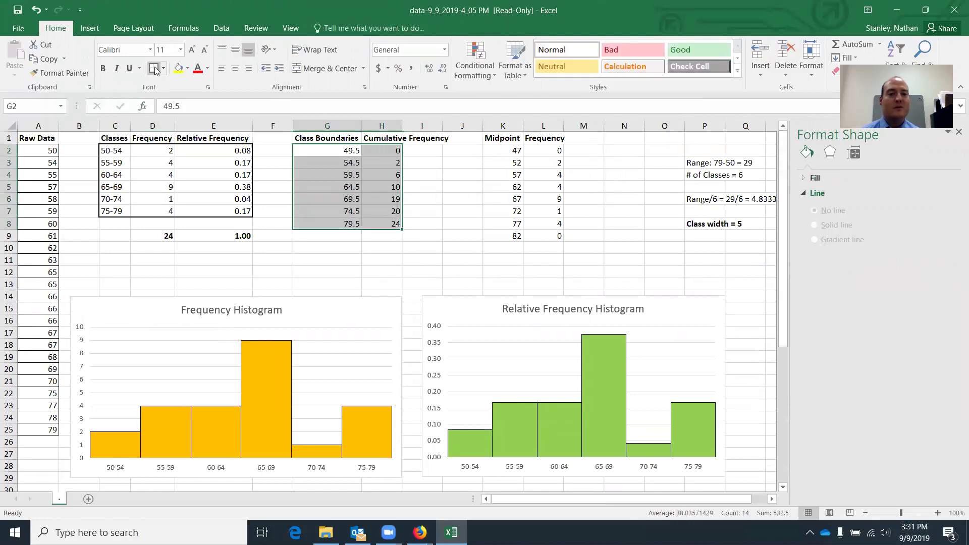
pyautogui.click(335, 272)
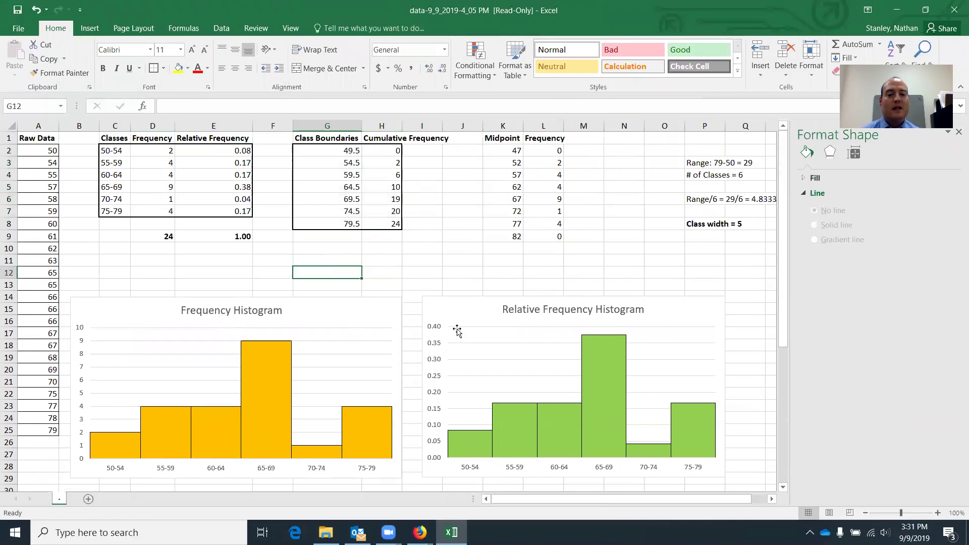
# Check the frequency polygon, and apply thick outside borders to its midpoint and frequency data in K2:L9.
pyautogui.scroll(-4, 457, 331)
pyautogui.scroll(-3, 457, 331)
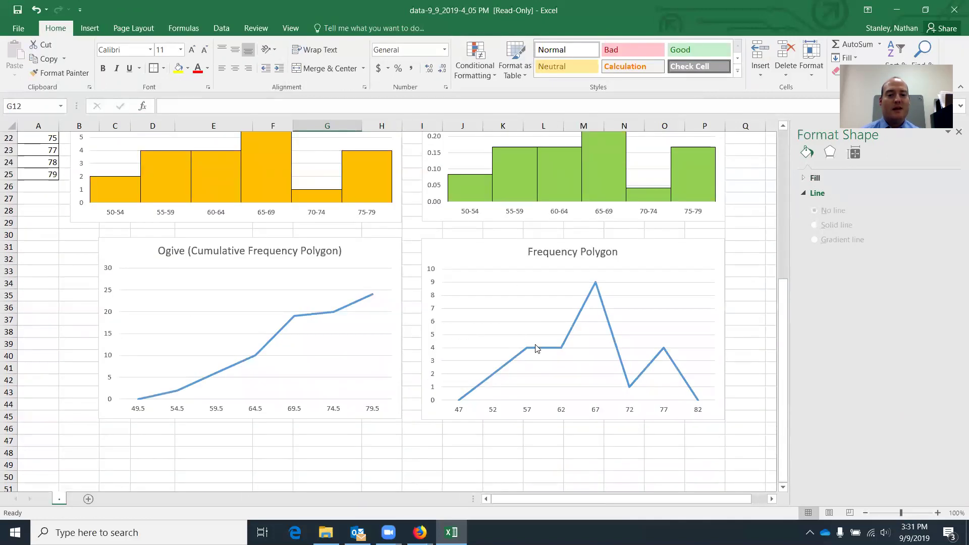
pyautogui.scroll(5, 537, 346)
pyautogui.scroll(2, 536, 348)
pyautogui.moveTo(505, 152); pyautogui.dragTo(530, 234)
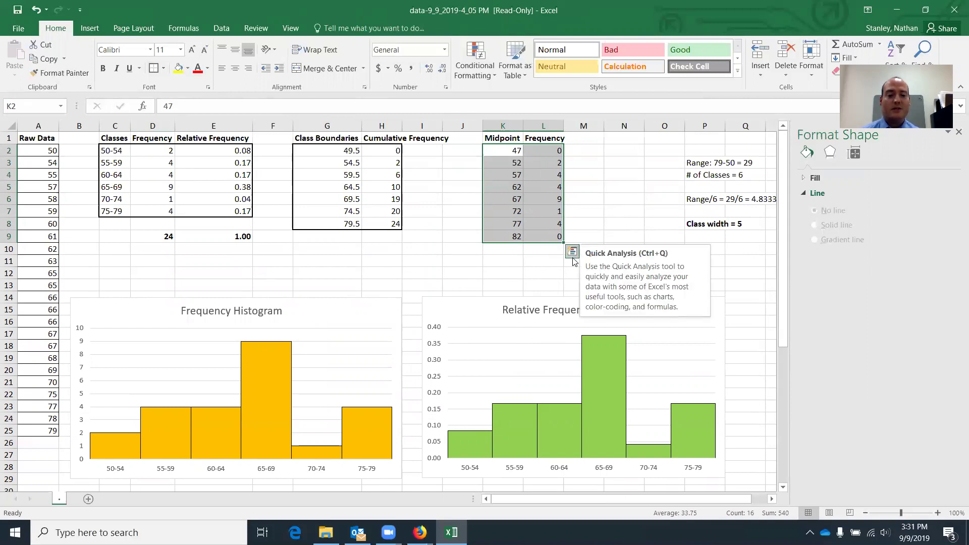
pyautogui.click(571, 51)
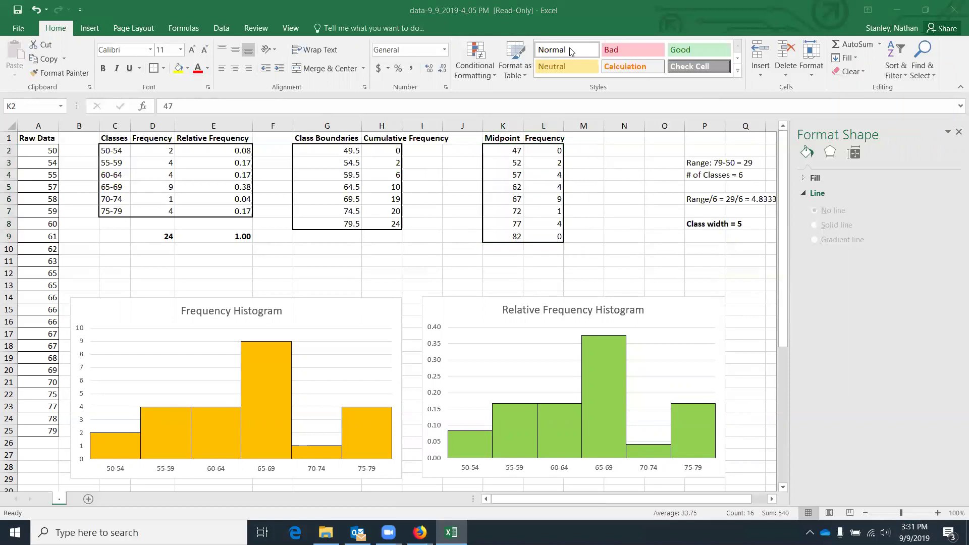